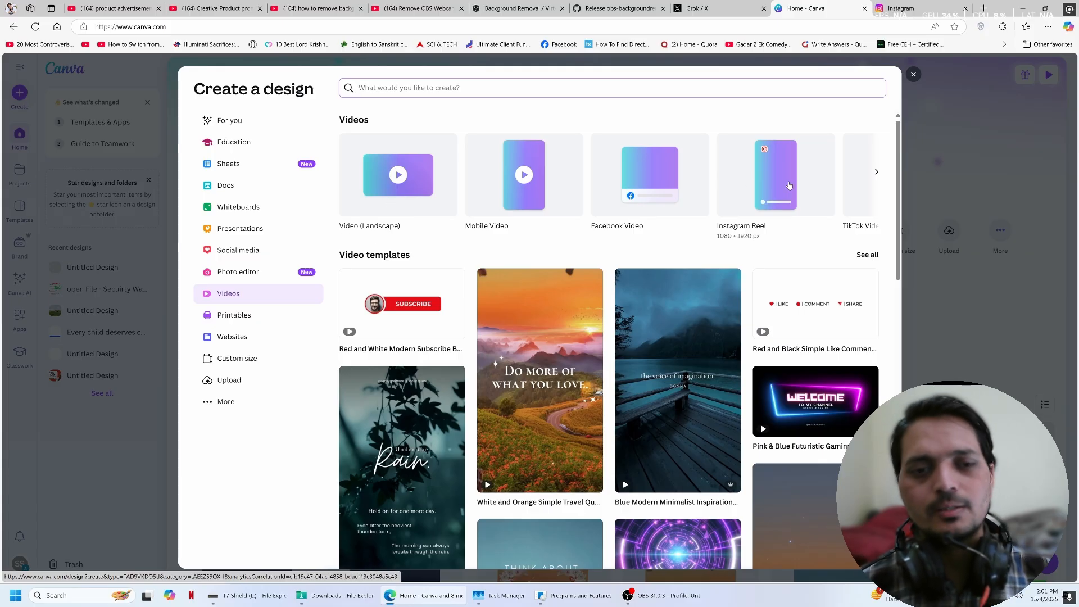
# Create a landscape video design and search the elements library for "gradient"
pyautogui.click(398, 198)
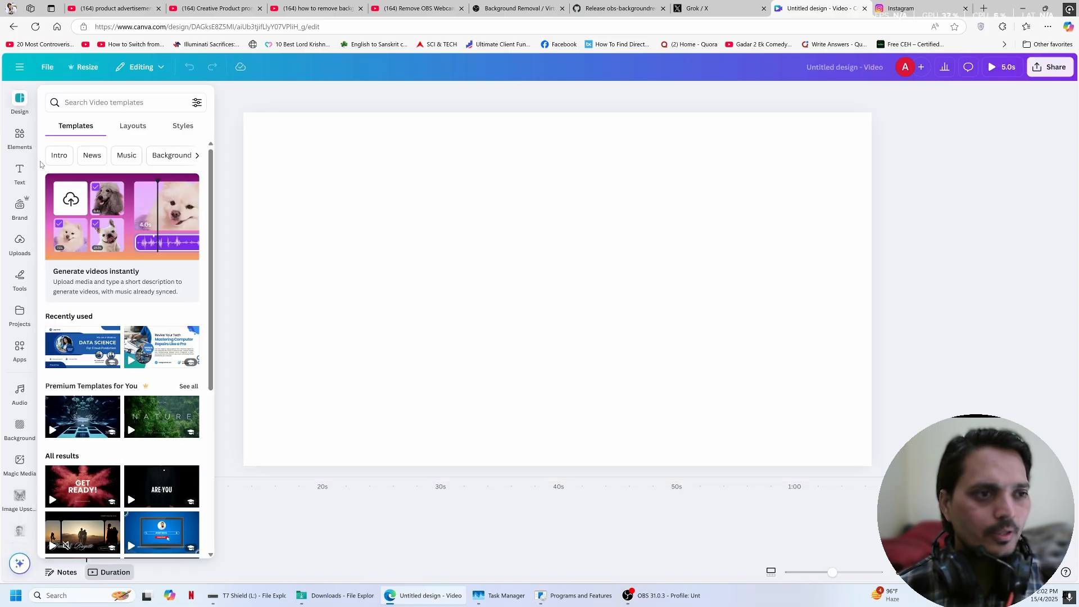
pyautogui.click(18, 138)
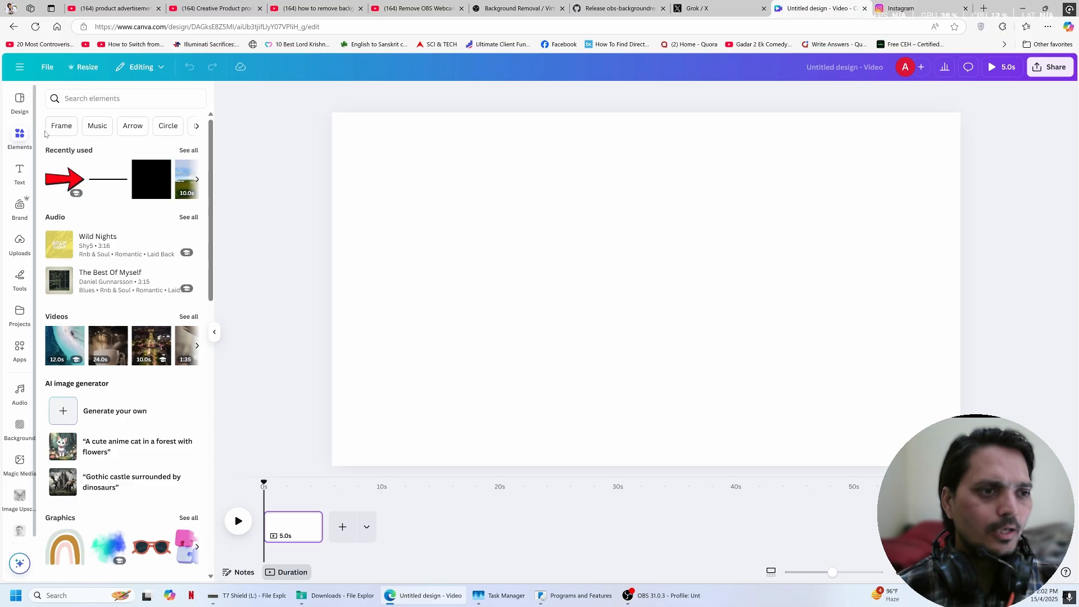
pyautogui.click(113, 99)
pyautogui.write('gradient')
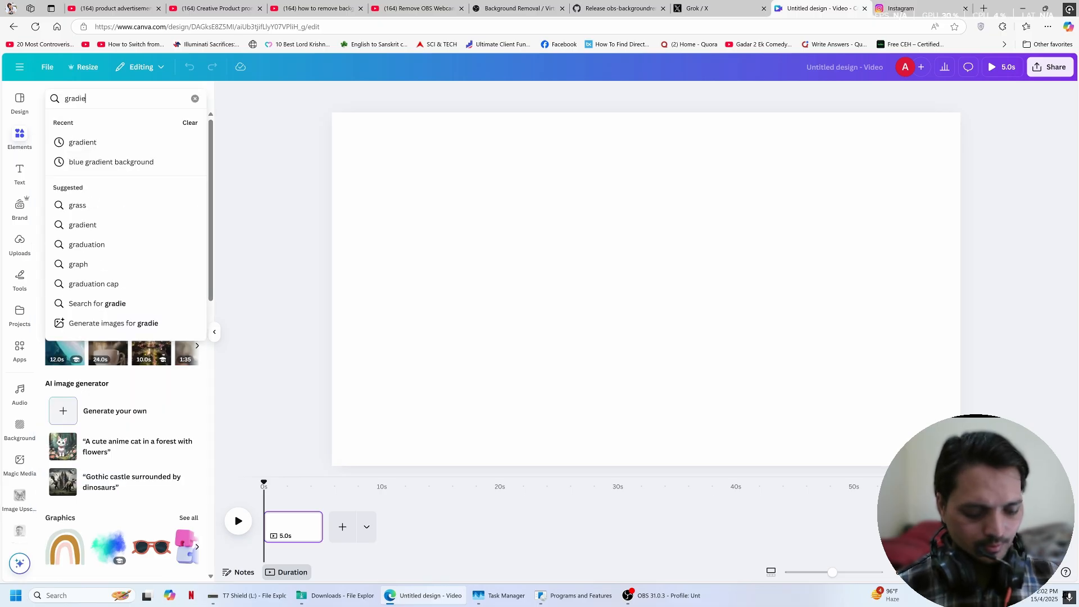
pyautogui.press('Return')
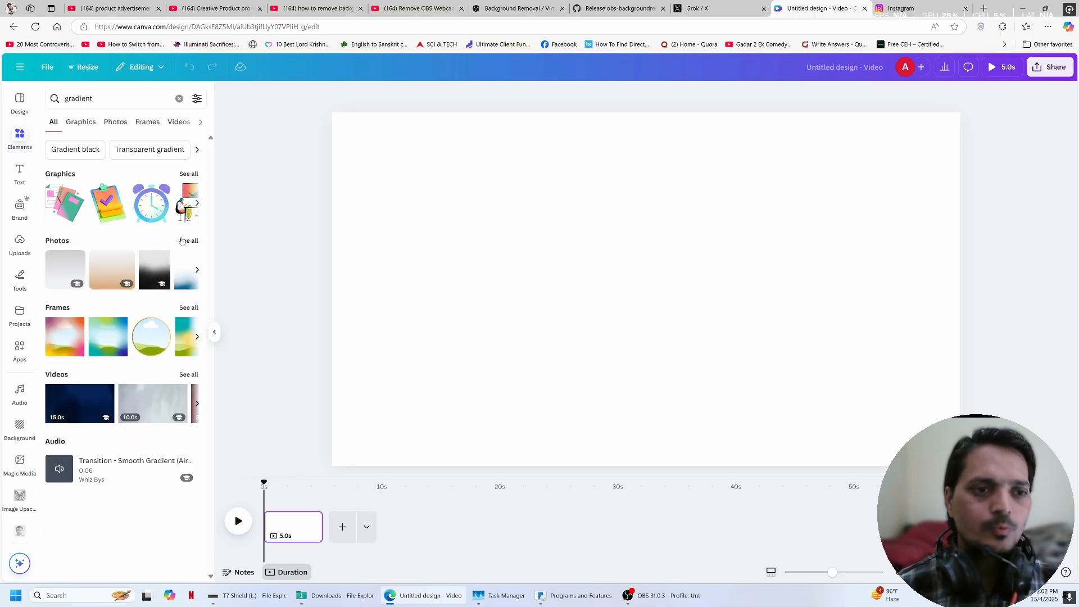
# Add the yellow-orange wavy gradient photo and enlarge it to cover the whole page
pyautogui.click(183, 241)
pyautogui.scroll(-6, 142, 267)
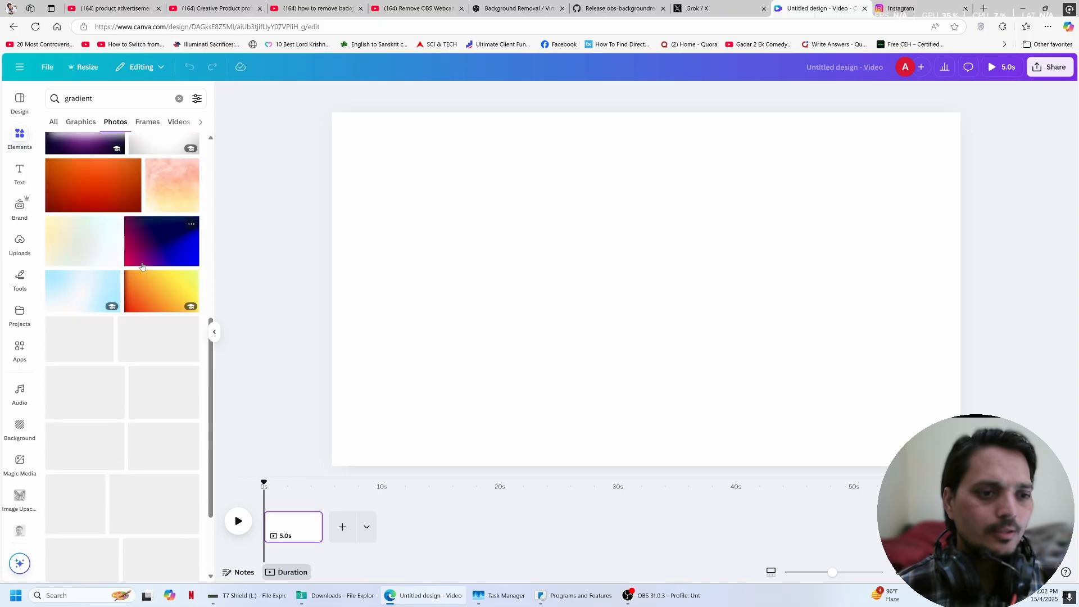
pyautogui.scroll(-6, 142, 266)
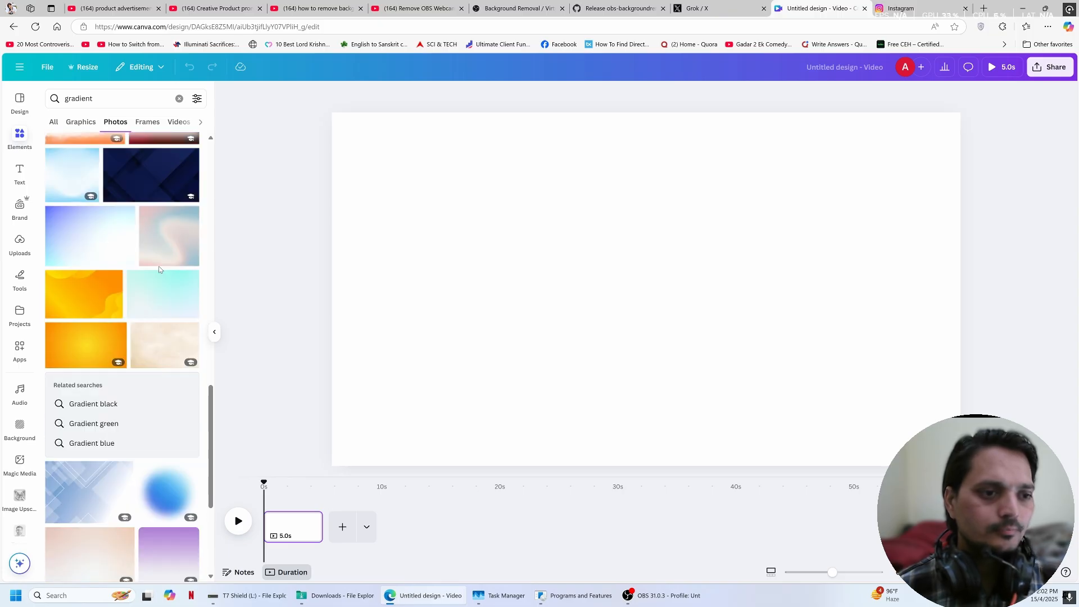
pyautogui.click(107, 299)
pyautogui.moveTo(653, 253); pyautogui.dragTo(580, 202)
pyautogui.moveTo(786, 395); pyautogui.dragTo(960, 467)
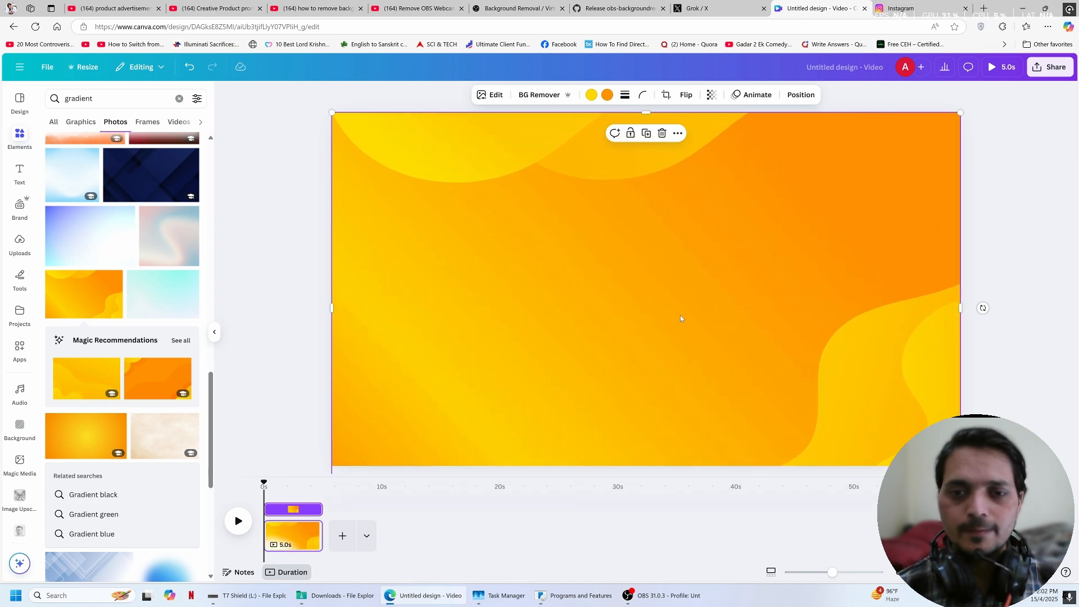
pyautogui.click(300, 173)
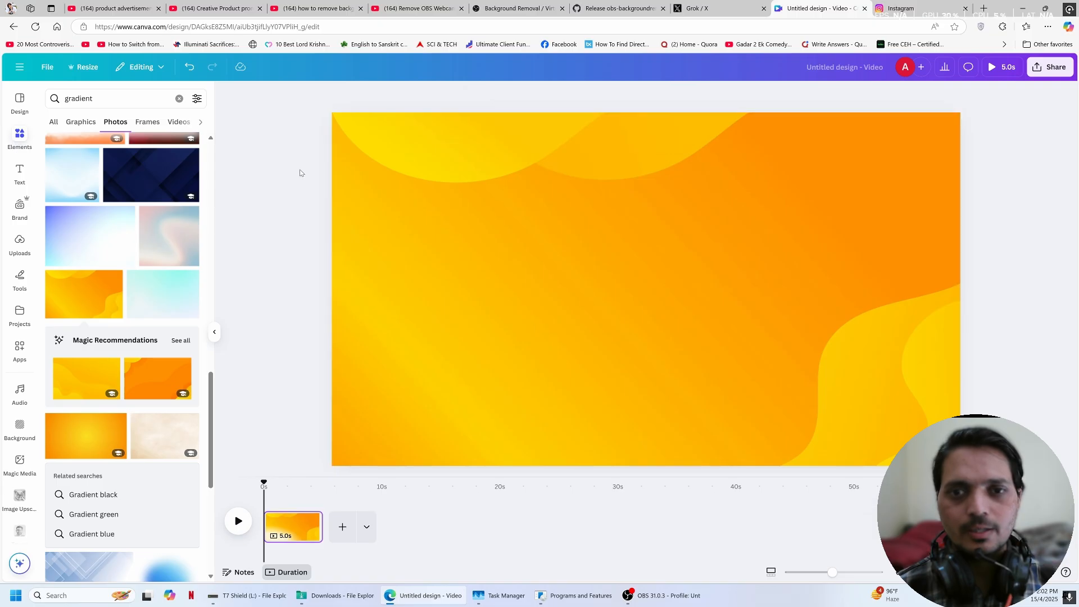
# Search the photos for "shoes" and add the white and blue running shoes to the page
pyautogui.doubleClick(79, 98)
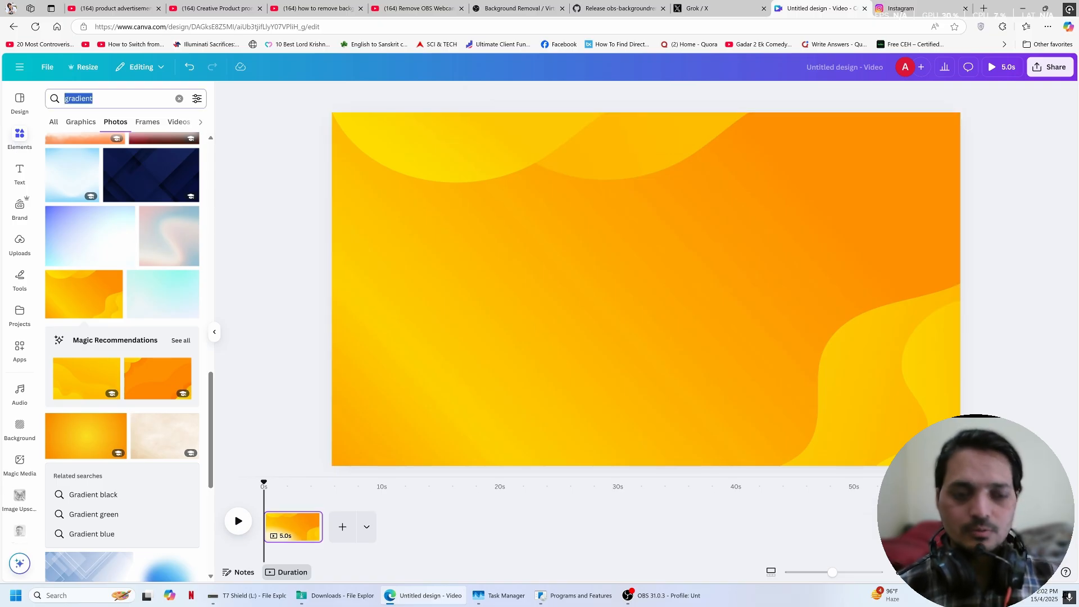
pyautogui.write('shoes')
pyautogui.press('Return')
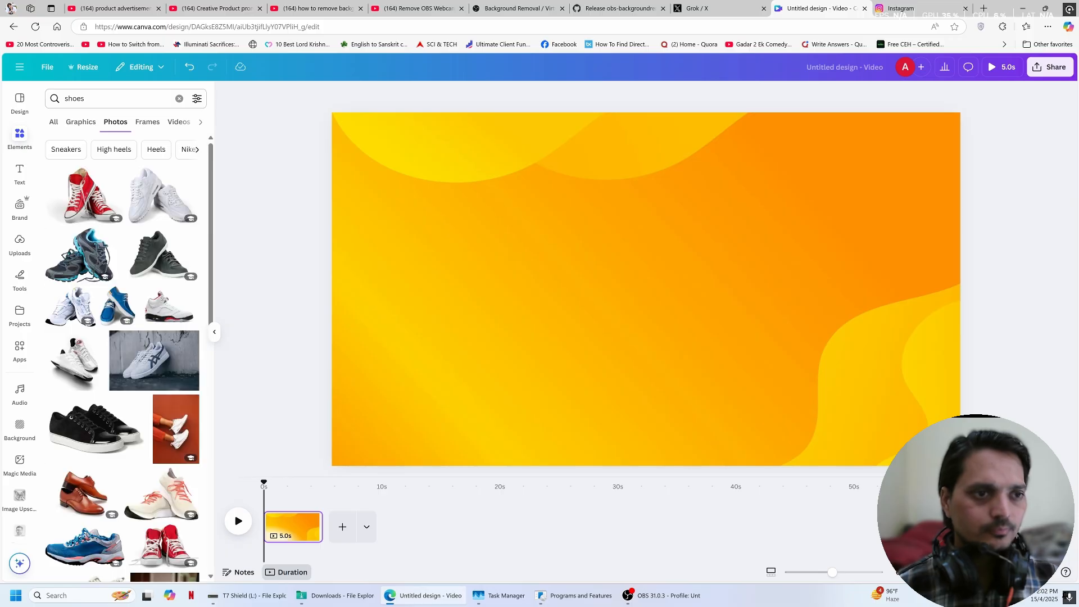
pyautogui.scroll(-3, 111, 345)
pyautogui.scroll(2, 111, 345)
pyautogui.click(76, 256)
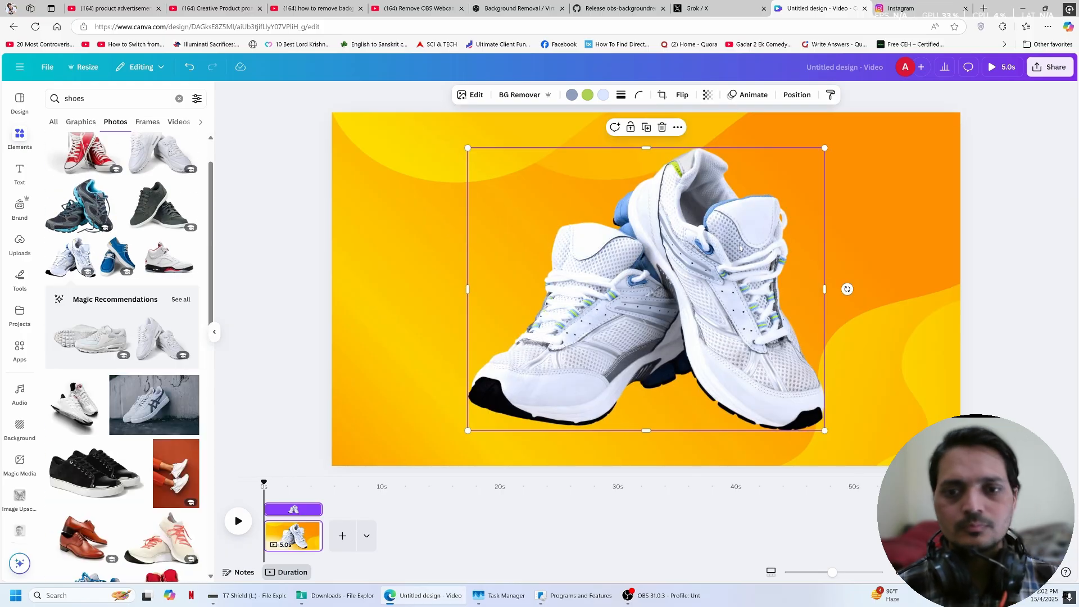
# Scale the running shoes photo down slightly and centre it on the page
pyautogui.moveTo(824, 147); pyautogui.dragTo(758, 201)
pyautogui.moveTo(658, 290); pyautogui.dragTo(691, 254)
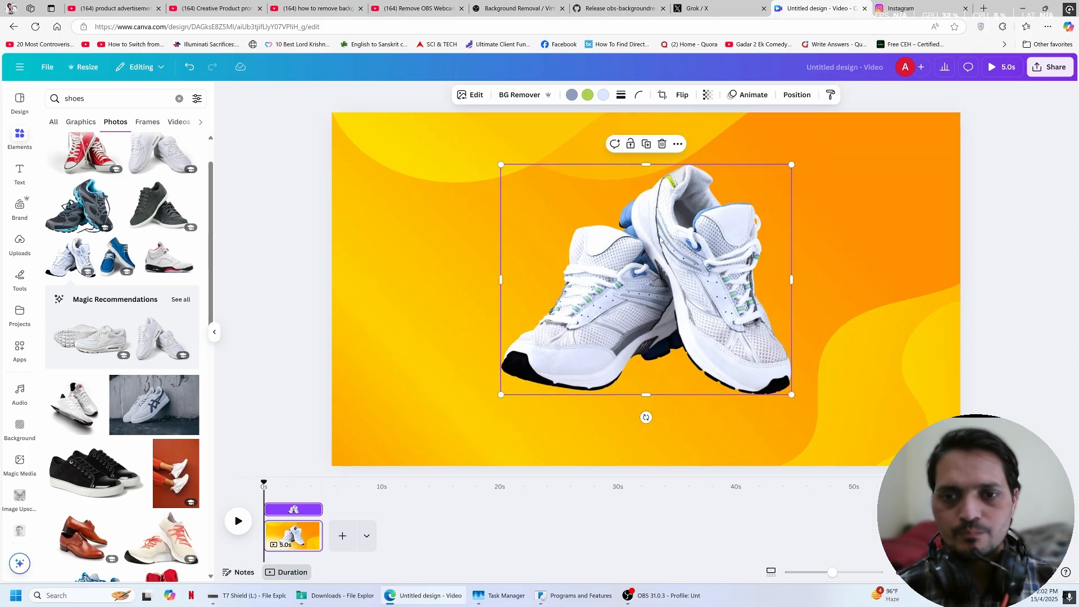
pyautogui.click(859, 169)
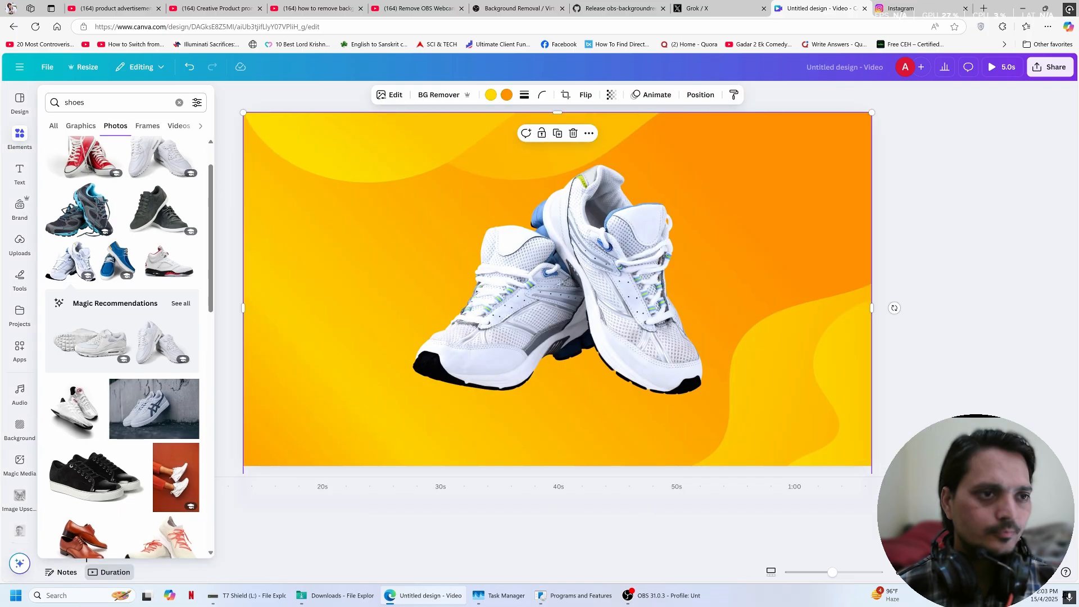
# Search the photos for "gradient background" and add the blue gradient photo
pyautogui.click(113, 102)
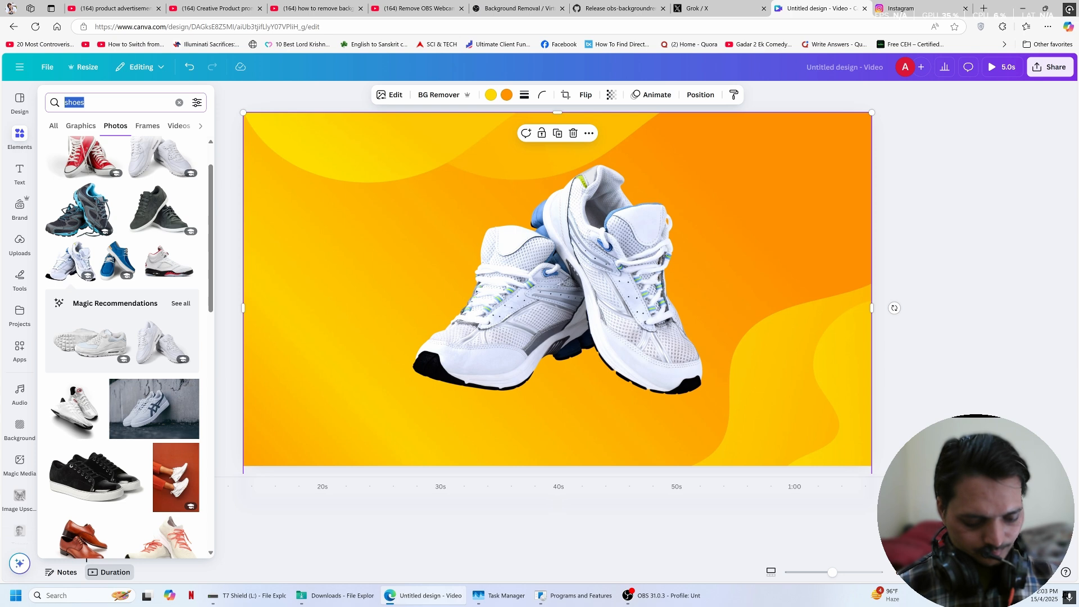
pyautogui.write('background')
pyautogui.press('Return')
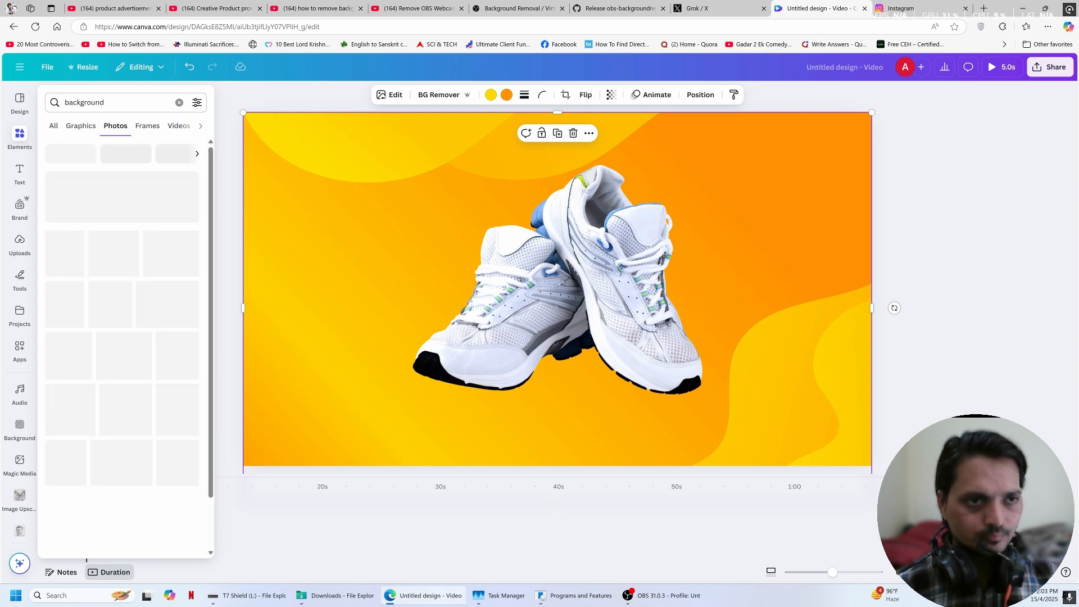
pyautogui.scroll(-5, 110, 197)
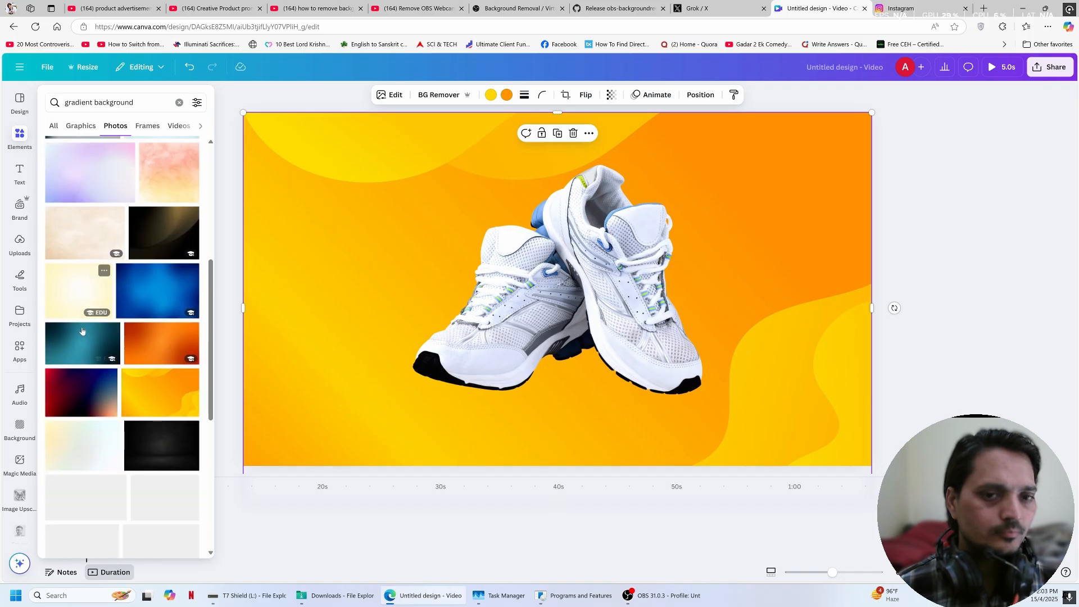
pyautogui.click(159, 283)
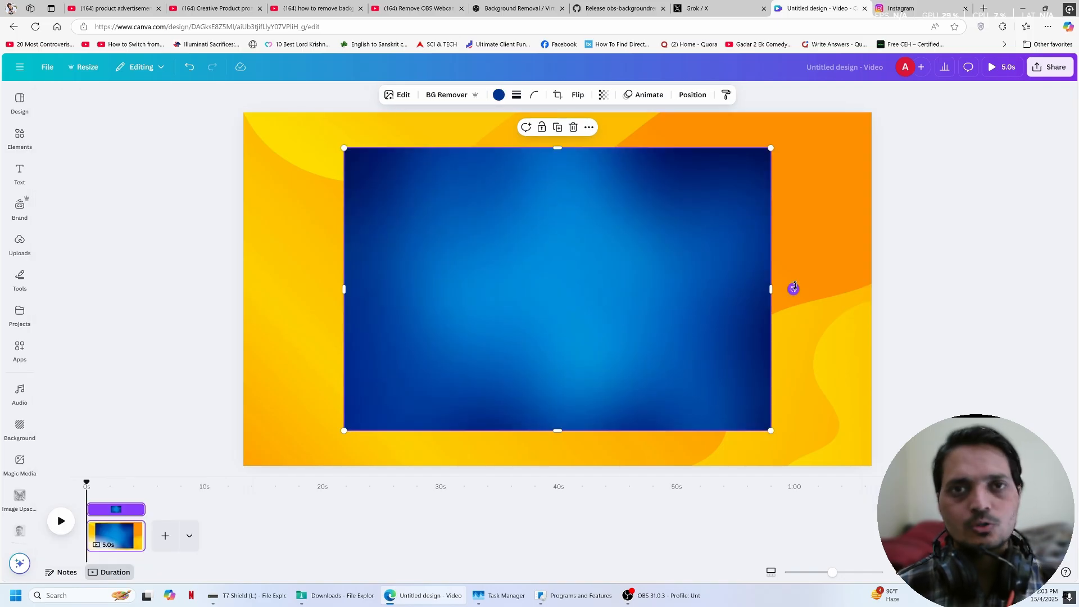
# Tilt the blue gradient clockwise, enlarge it and place it over the right part of the page with a diagonal edge
pyautogui.moveTo(793, 289); pyautogui.dragTo(768, 424)
pyautogui.moveTo(525, 263); pyautogui.dragTo(750, 360)
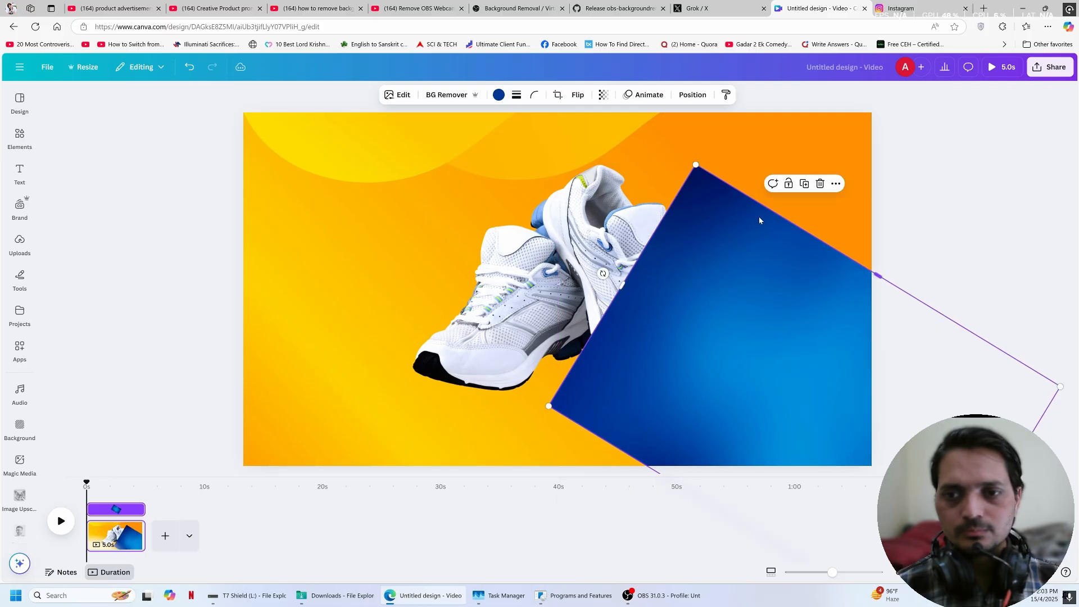
pyautogui.moveTo(768, 210); pyautogui.dragTo(800, 156)
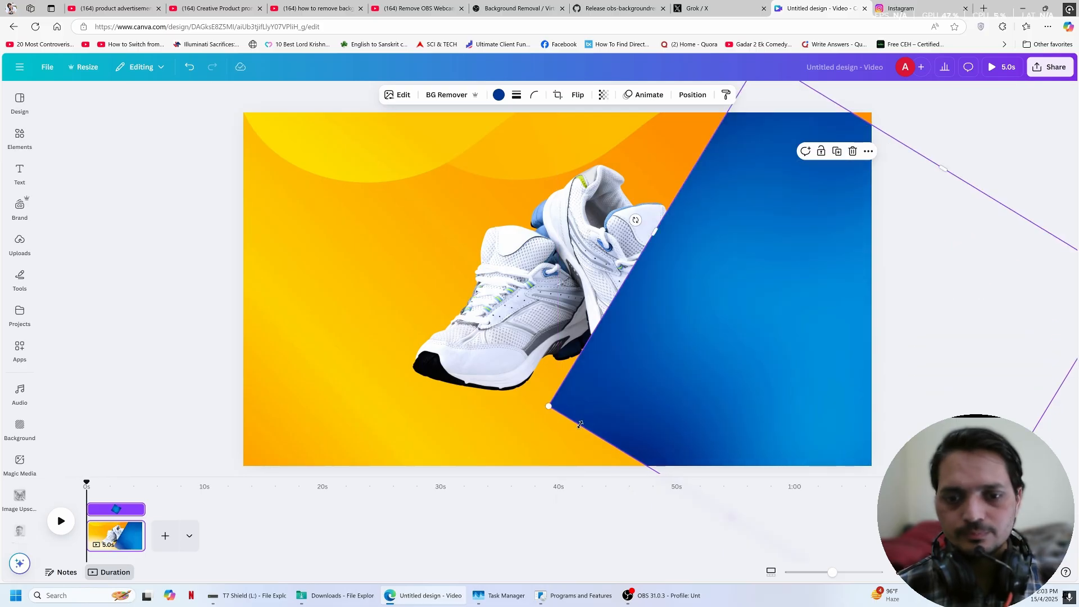
pyautogui.moveTo(580, 424); pyautogui.dragTo(506, 518)
pyautogui.moveTo(778, 245); pyautogui.dragTo(670, 248)
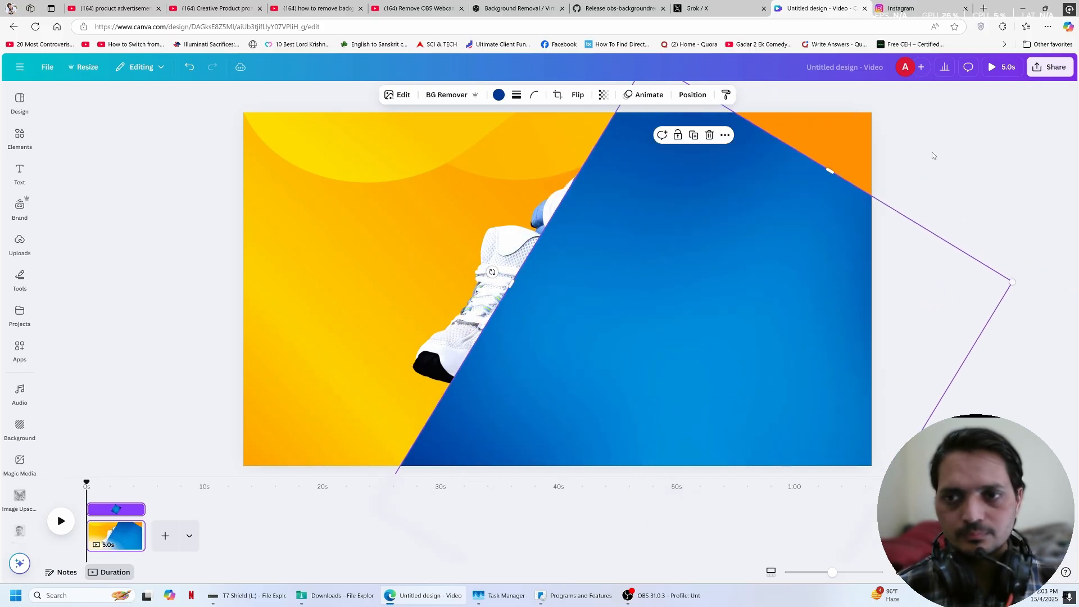
# Enlarge the tilted blue gradient further and move it almost entirely off the page's lower-right corner
pyautogui.moveTo(830, 171); pyautogui.dragTo(957, 127)
pyautogui.moveTo(686, 256)
pyautogui.mouseDown()
pyautogui.moveTo(712, 256)
pyautogui.moveTo(668, 250)
pyautogui.mouseUp()
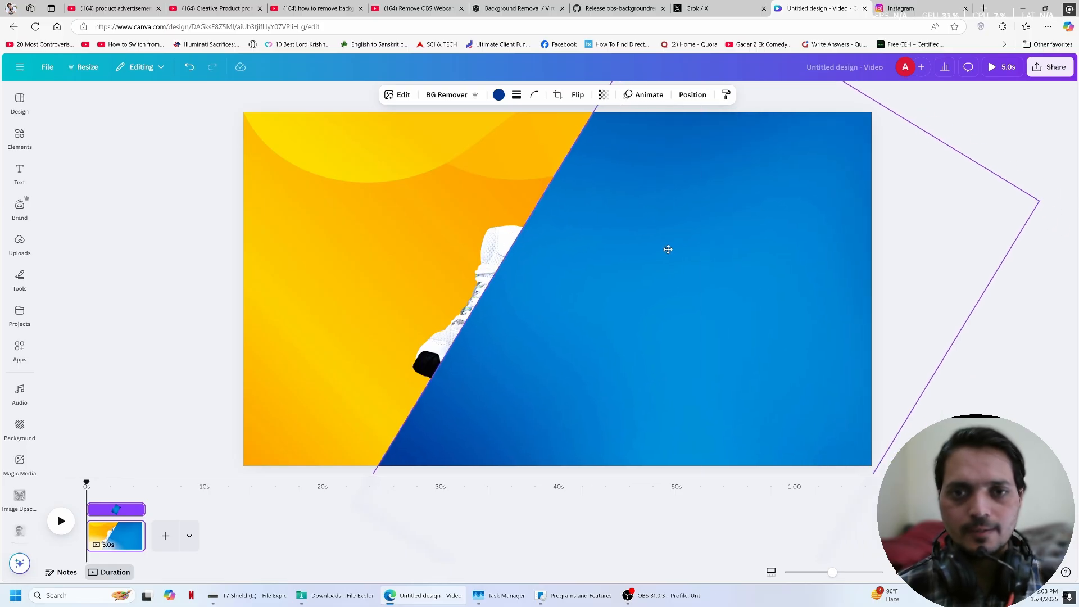
pyautogui.moveTo(668, 250); pyautogui.dragTo(668, 251)
pyautogui.moveTo(572, 251); pyautogui.dragTo(942, 443)
pyautogui.click(565, 275)
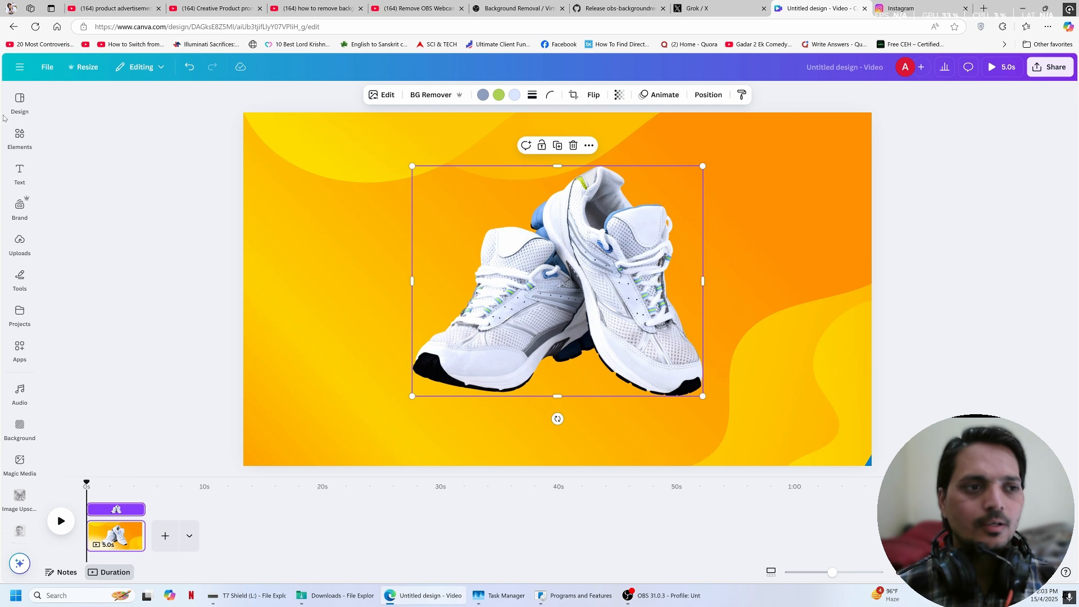
# Add a heading reading "Mega Sale" on the left side of the page, with a narrower text box
pyautogui.click(19, 173)
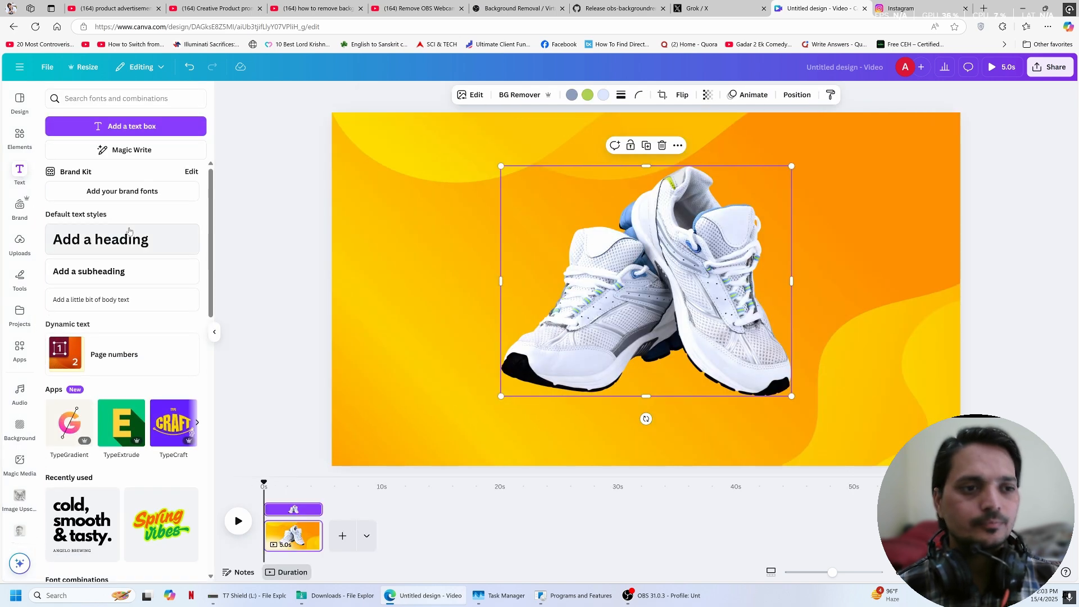
pyautogui.click(130, 230)
pyautogui.moveTo(646, 420); pyautogui.dragTo(521, 241)
pyautogui.moveTo(380, 242); pyautogui.dragTo(439, 242)
pyautogui.write('mega')
pyautogui.hotkey('ctrl', 'a')
pyautogui.write('Mega Sale')
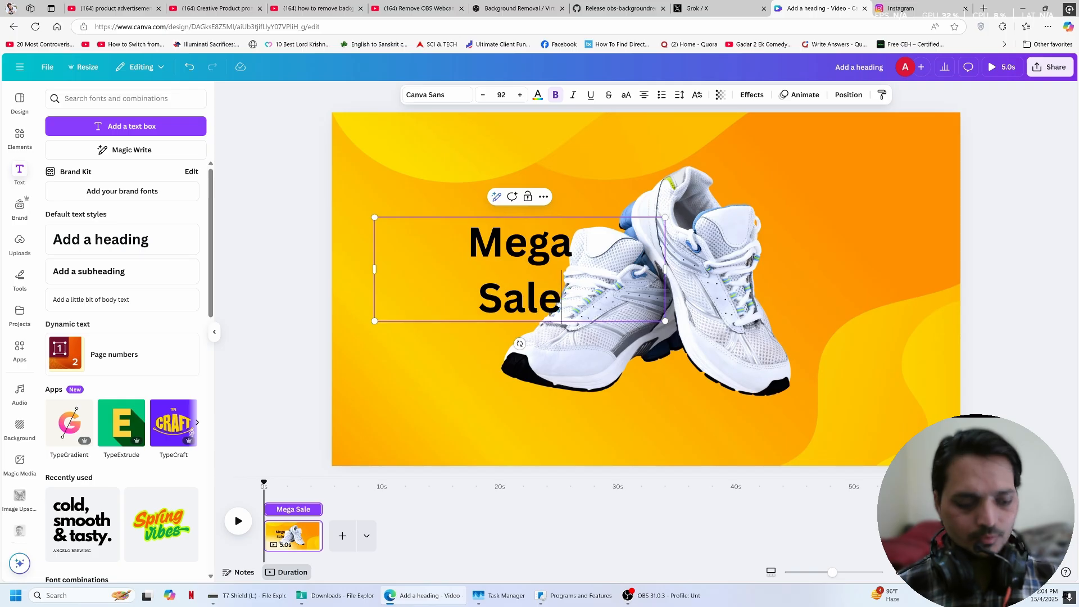
# Make the heading uppercase and narrow its text box so it sits left of the shoes on two lines
pyautogui.hotkey('ctrl', 'a')
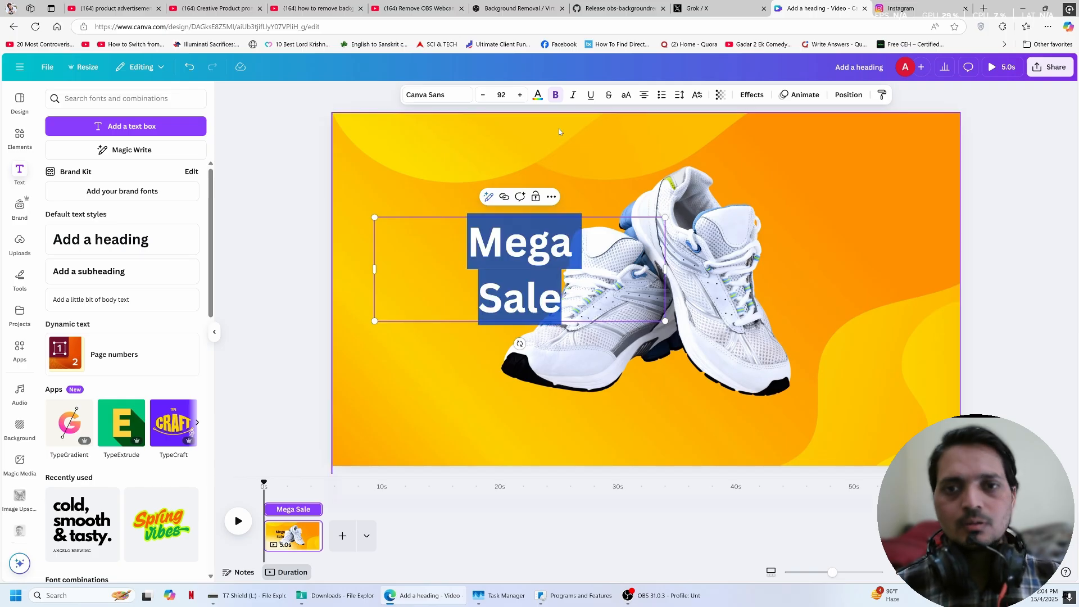
pyautogui.click(626, 99)
pyautogui.moveTo(665, 269); pyautogui.dragTo(504, 251)
# Set the whole heading's font to Lilita One after trying Horizon
pyautogui.click(437, 94)
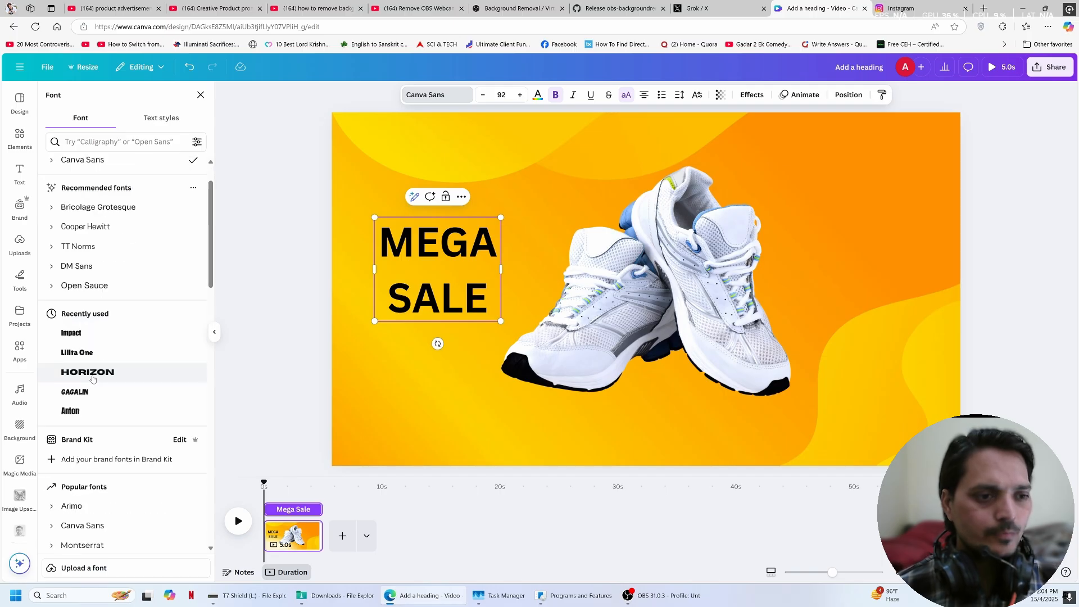
pyautogui.click(395, 297)
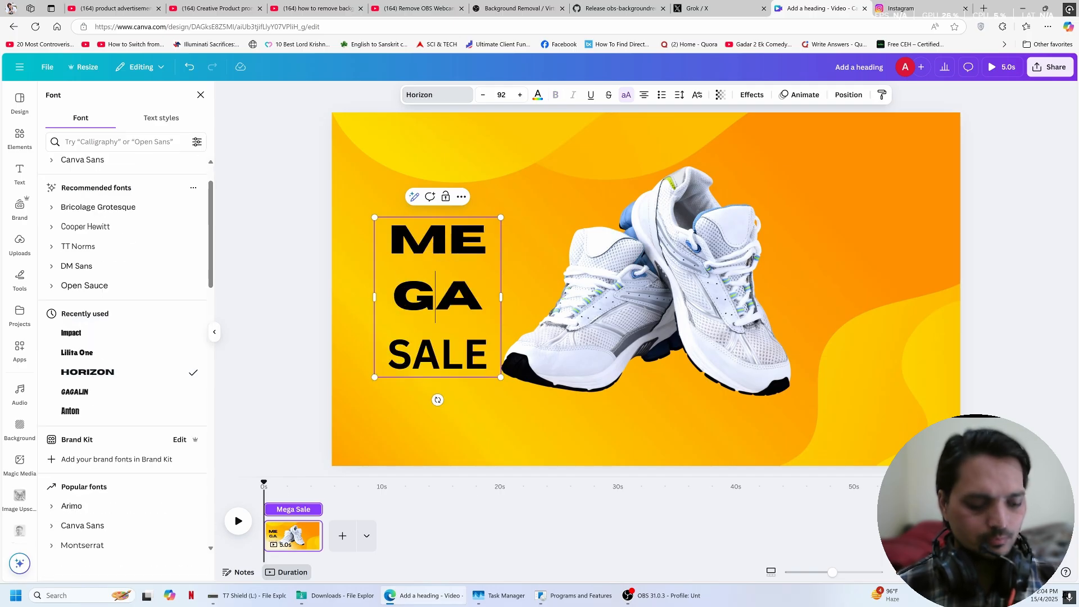
pyautogui.hotkey('ctrl', 'a')
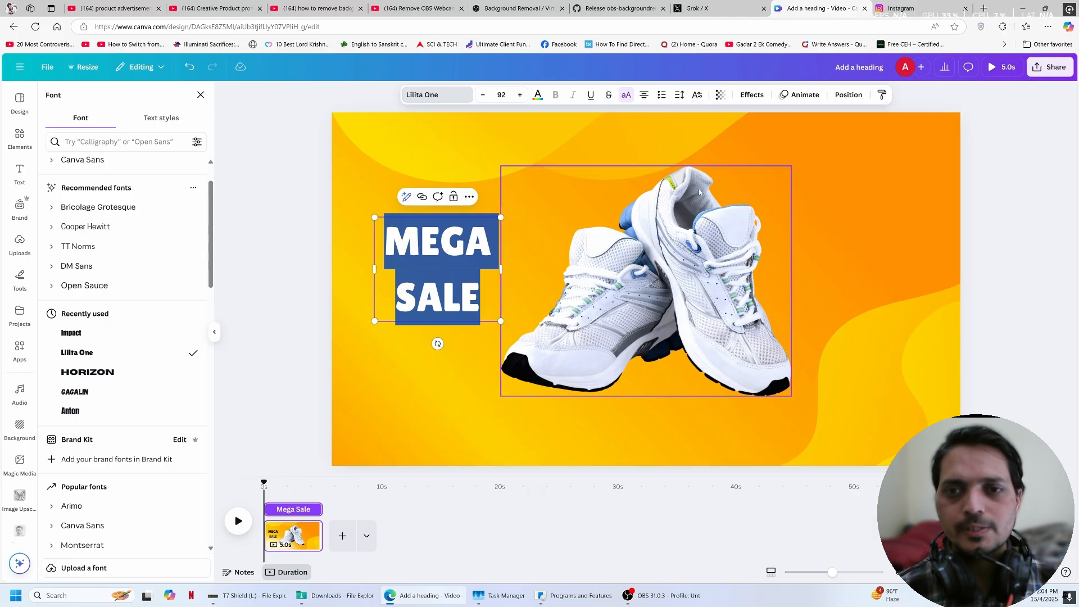
# Tighten the heading's line spacing to 0.88
pyautogui.click(680, 99)
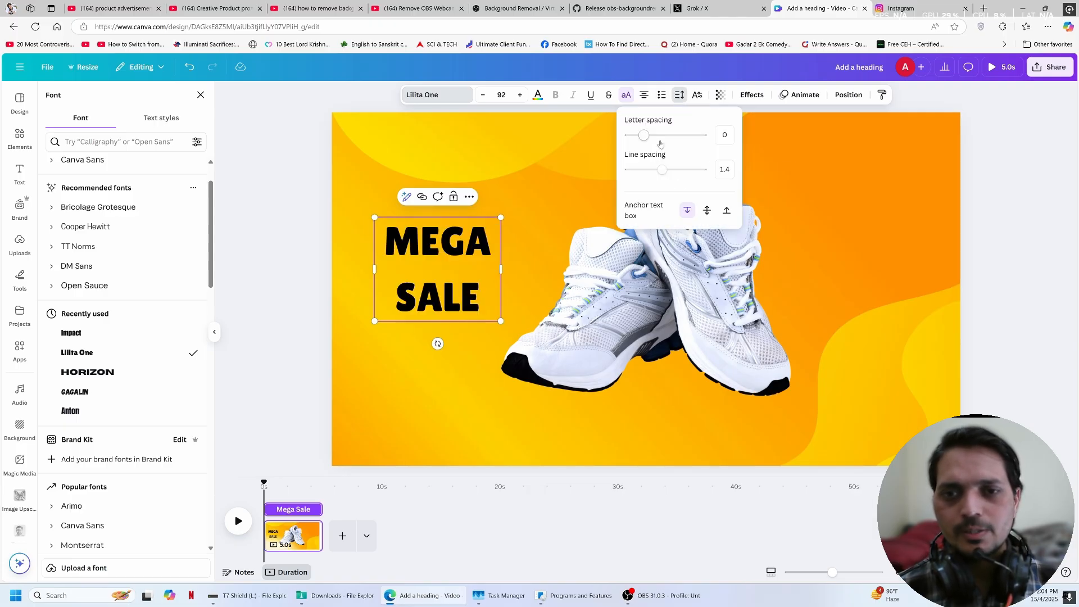
pyautogui.moveTo(660, 172); pyautogui.dragTo(644, 165)
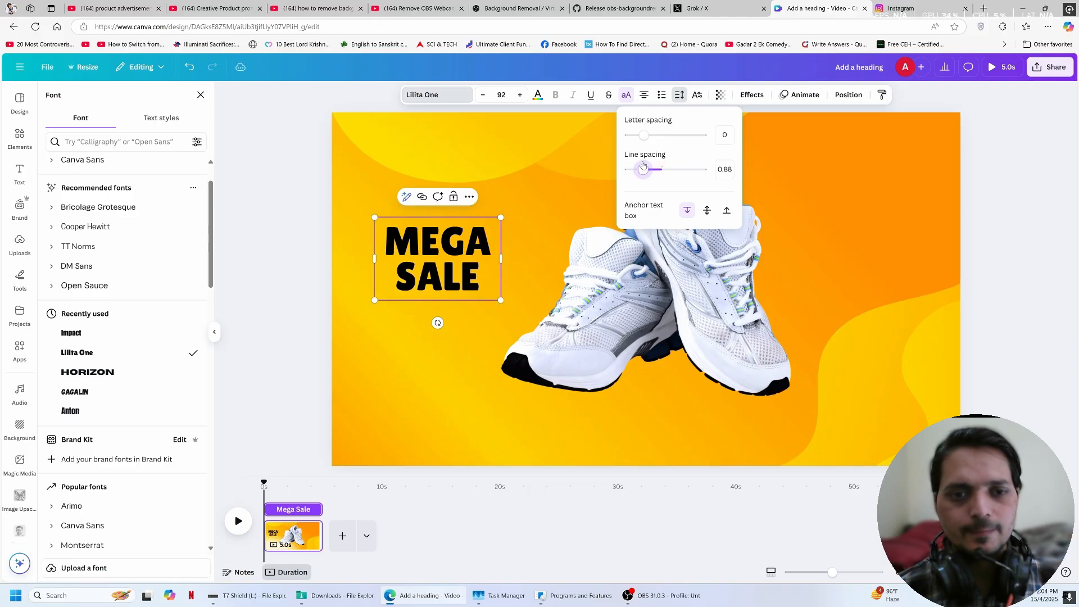
pyautogui.click(246, 150)
pyautogui.click(201, 95)
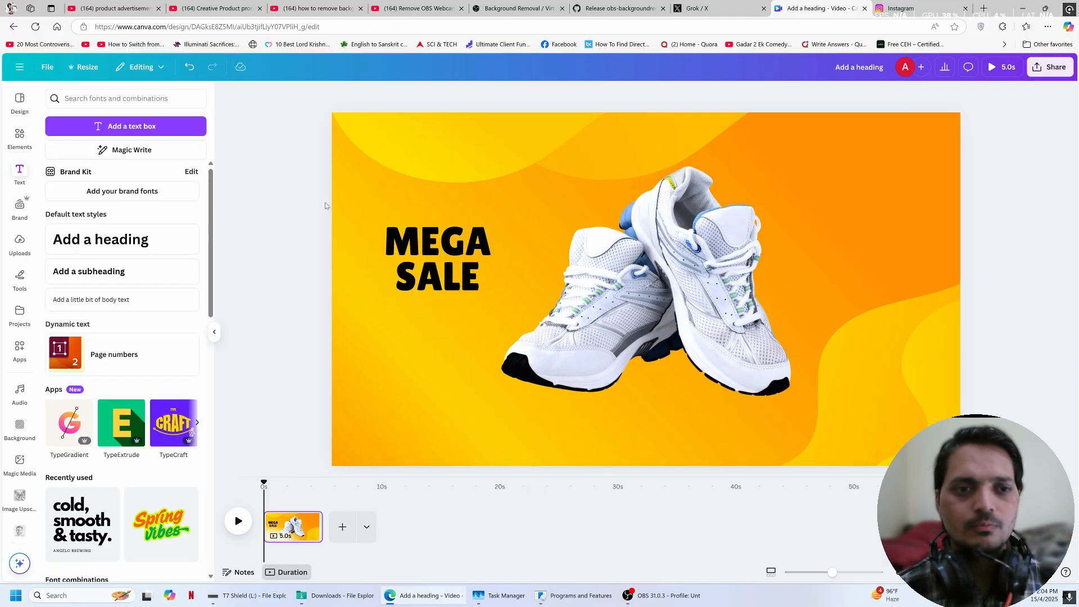
# Enlarge the heading to font size 158 and place it in the upper-left part of the page
pyautogui.moveTo(439, 259); pyautogui.dragTo(425, 207)
pyautogui.moveTo(487, 249); pyautogui.dragTo(577, 311)
pyautogui.moveTo(466, 243); pyautogui.dragTo(465, 249)
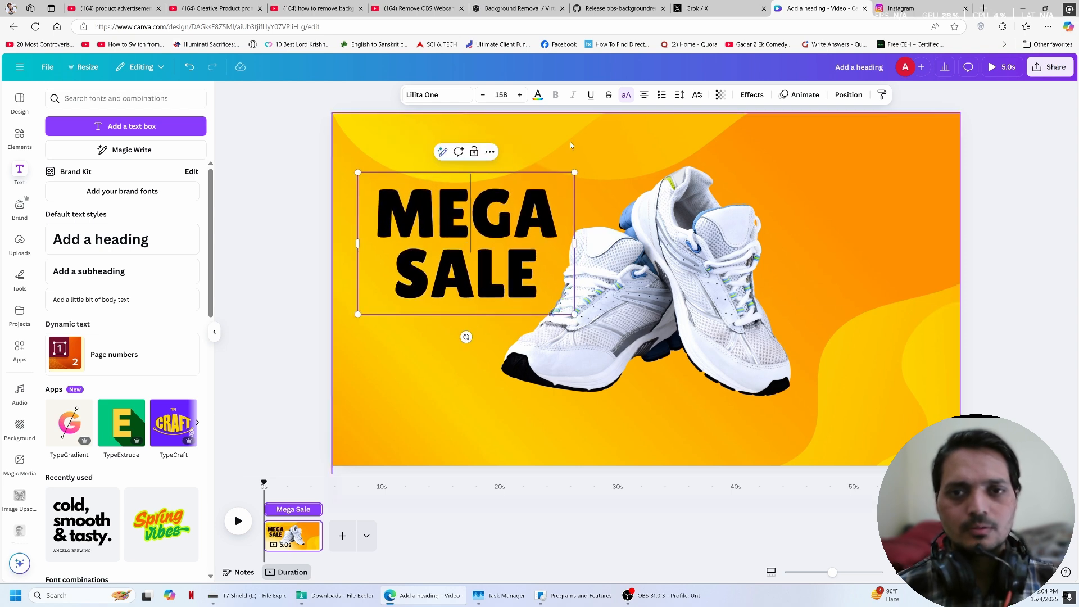
# Change the colour of the entire MEGA SALE heading to white (#ffffff)
pyautogui.click(537, 94)
pyautogui.click(195, 411)
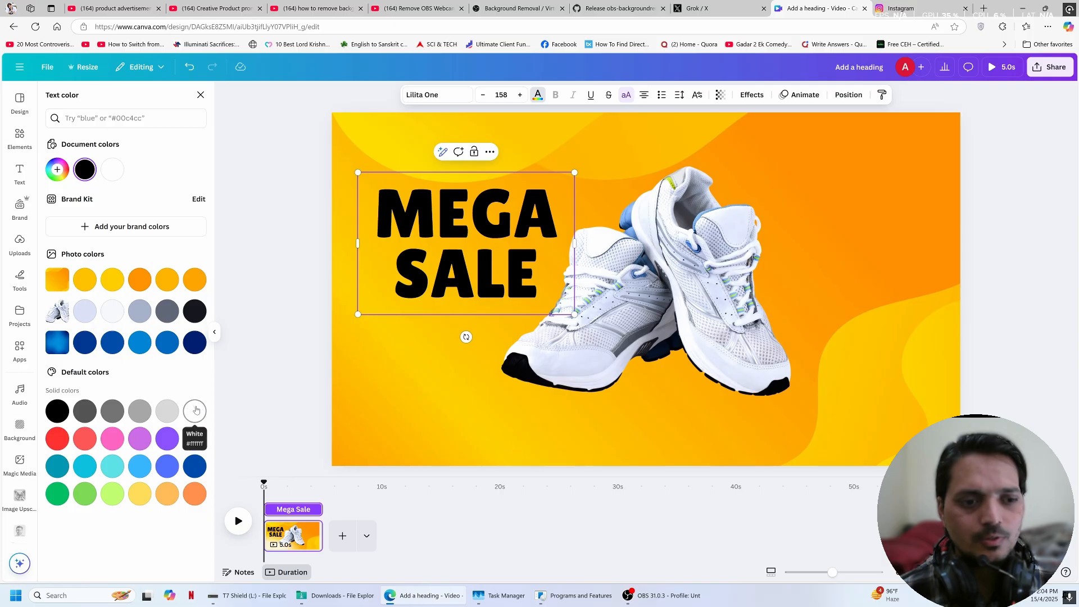
pyautogui.doubleClick(436, 213)
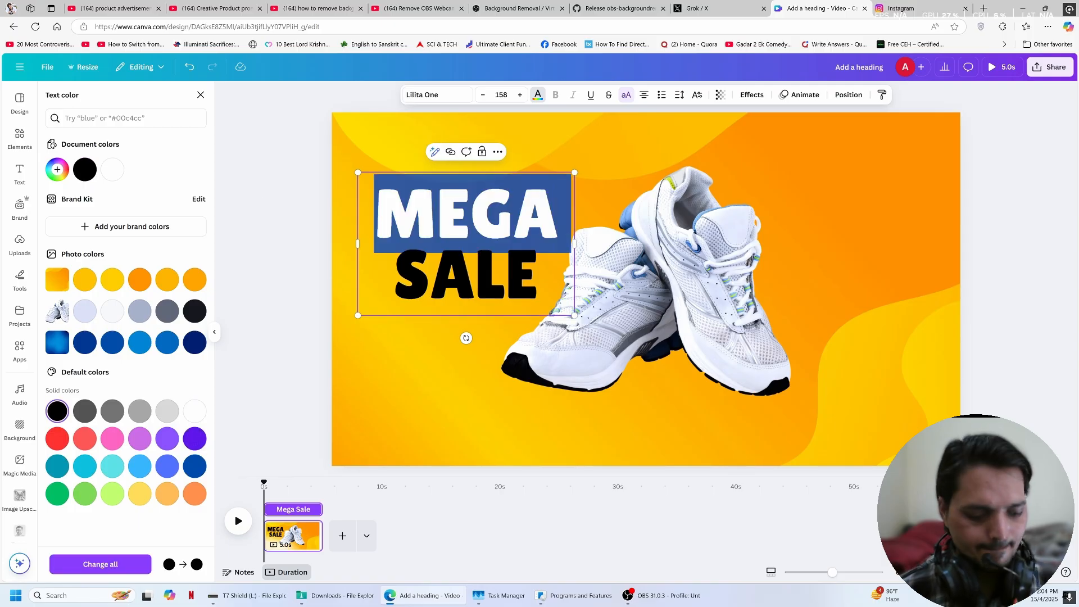
pyautogui.hotkey('ctrl', 'a')
pyautogui.click(188, 416)
pyautogui.press('Escape')
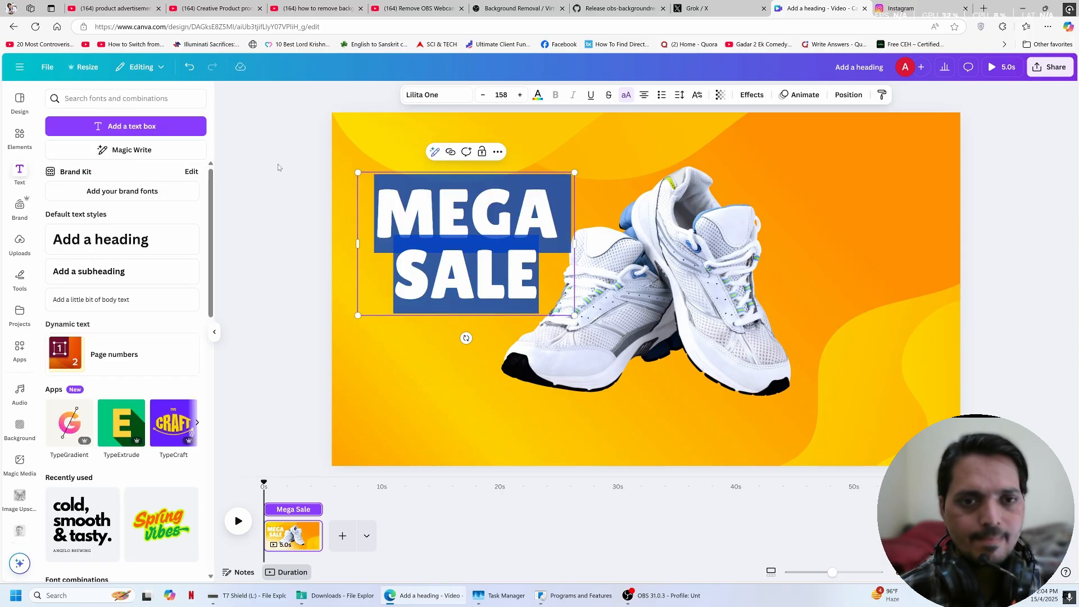
# Apply the Shadow text effect to the MEGA SALE heading and colour the shadow black
pyautogui.press('Escape')
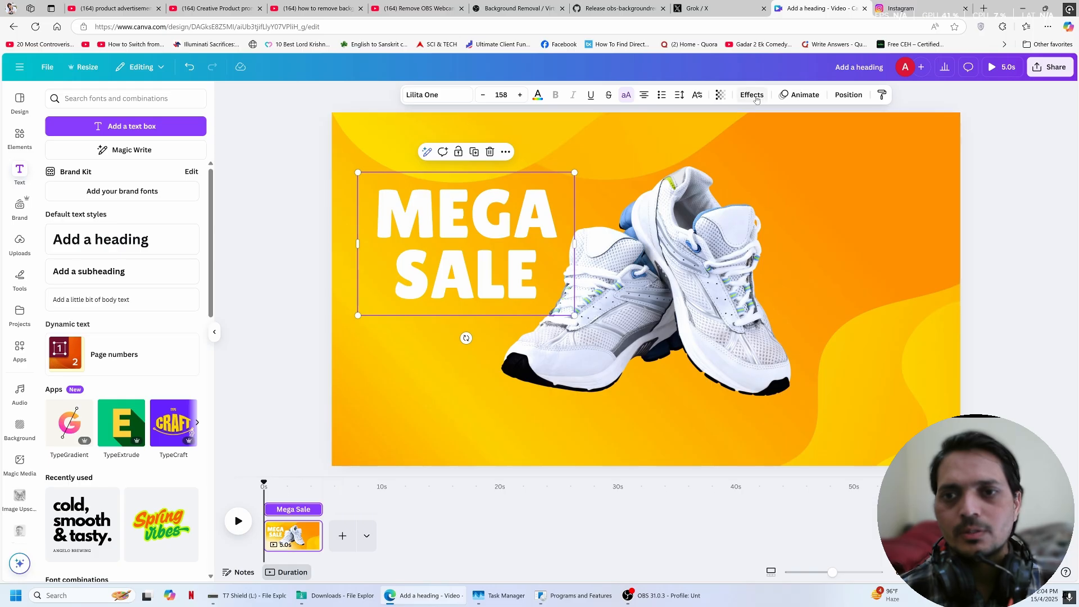
pyautogui.click(753, 95)
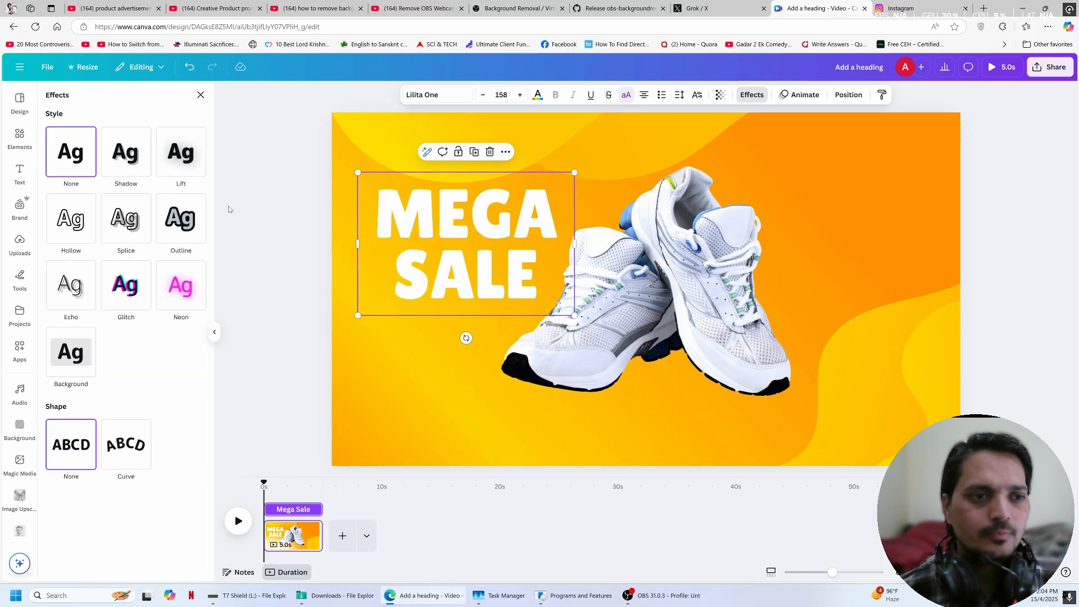
pyautogui.click(123, 159)
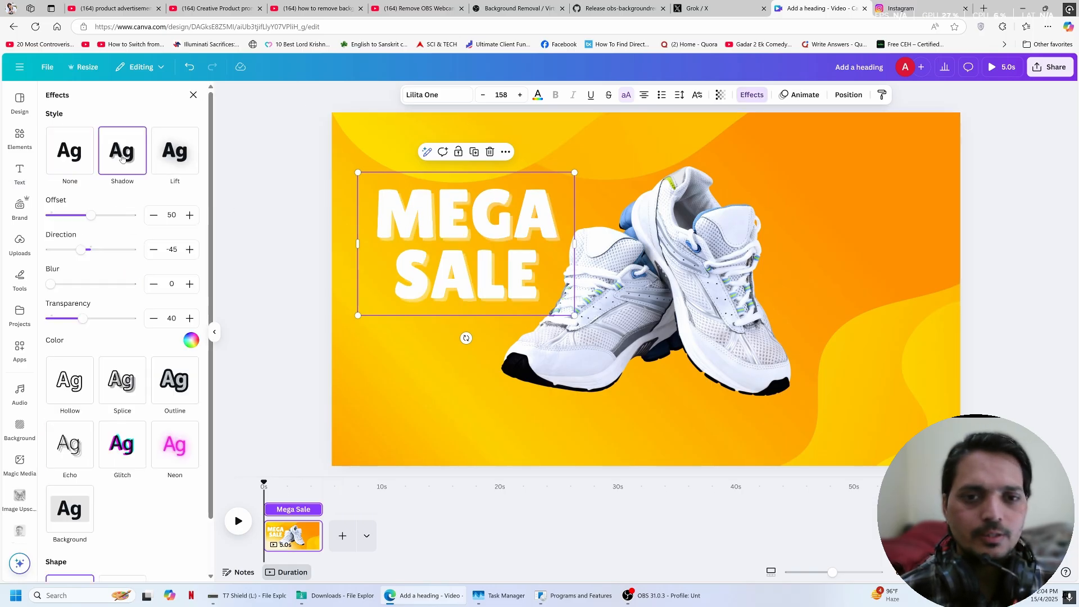
pyautogui.click(190, 341)
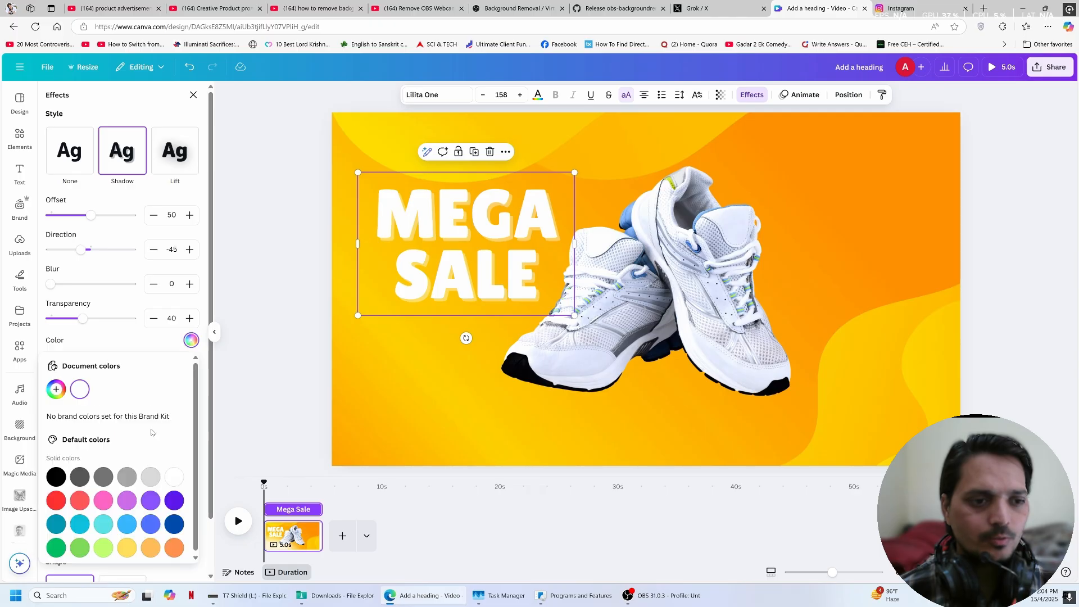
pyautogui.click(57, 477)
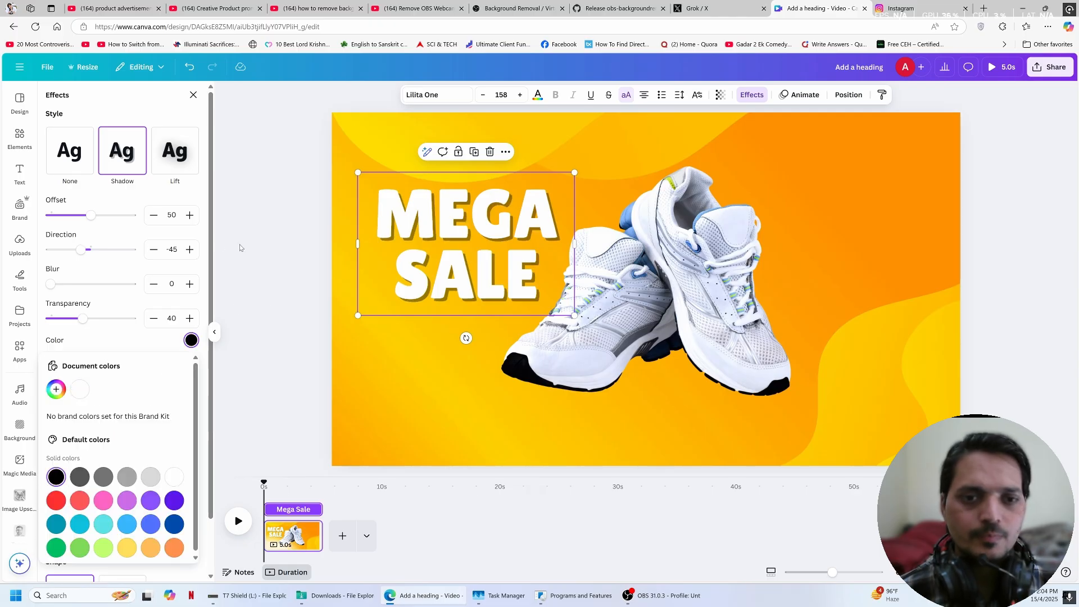
pyautogui.click(131, 338)
# Set the transparency of the MEGA SALE heading's shadow to 79
pyautogui.scroll(-1, 133, 339)
pyautogui.scroll(-1, 109, 289)
pyautogui.scroll(2, 130, 307)
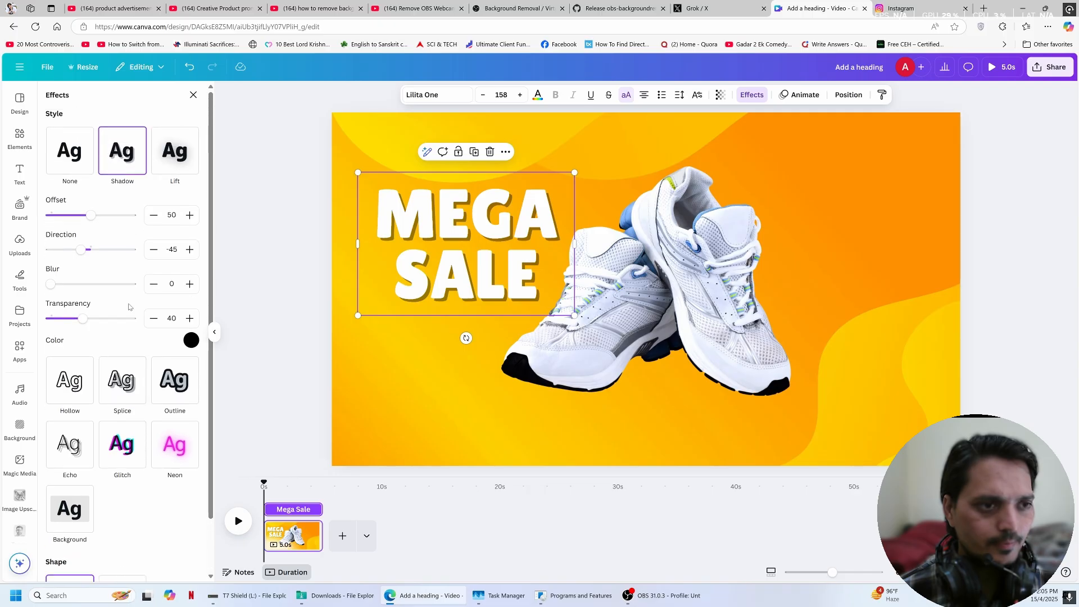
pyautogui.scroll(-1, 107, 265)
pyautogui.moveTo(83, 258); pyautogui.dragTo(127, 258)
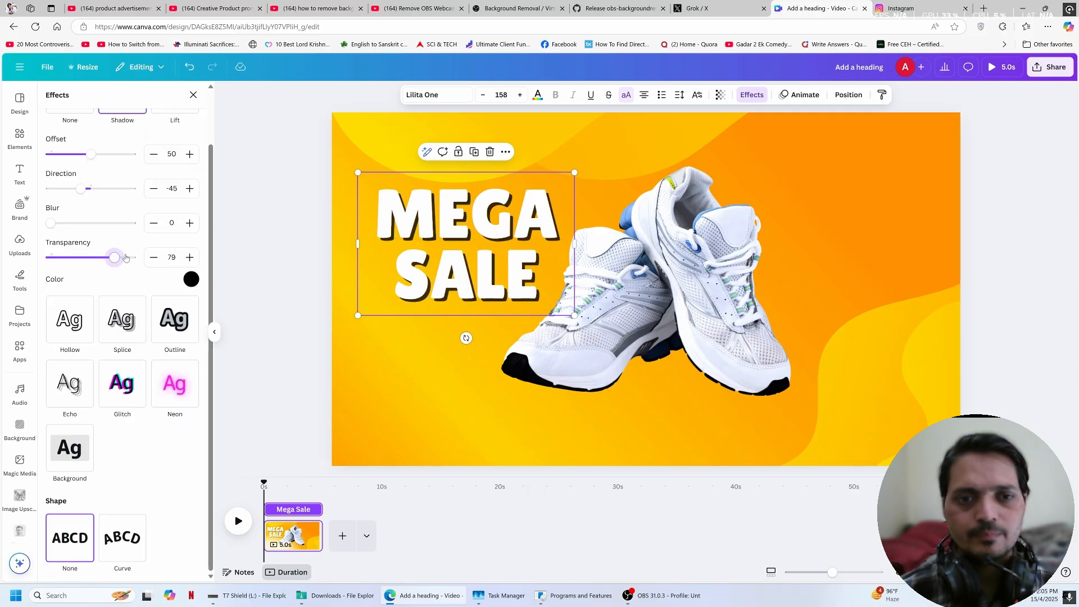
# Shift the MEGA SALE heading and the shoes image slightly to the left on the page
pyautogui.click(267, 157)
pyautogui.moveTo(480, 228); pyautogui.dragTo(467, 238)
pyautogui.moveTo(671, 265); pyautogui.dragTo(656, 265)
# Duplicate the MEGA SALE heading into the page's upper-right area and replace the copy's text with "new Arrival"
pyautogui.click(461, 236)
pyautogui.moveTo(460, 261); pyautogui.dragTo(785, 193)
pyautogui.doubleClick(786, 193)
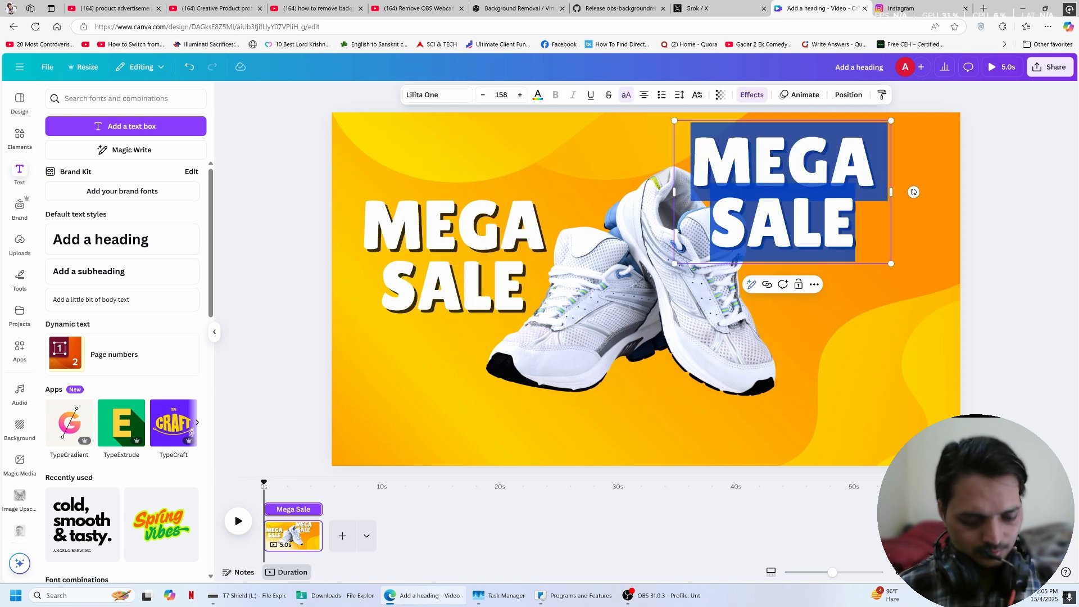
pyautogui.write('new')
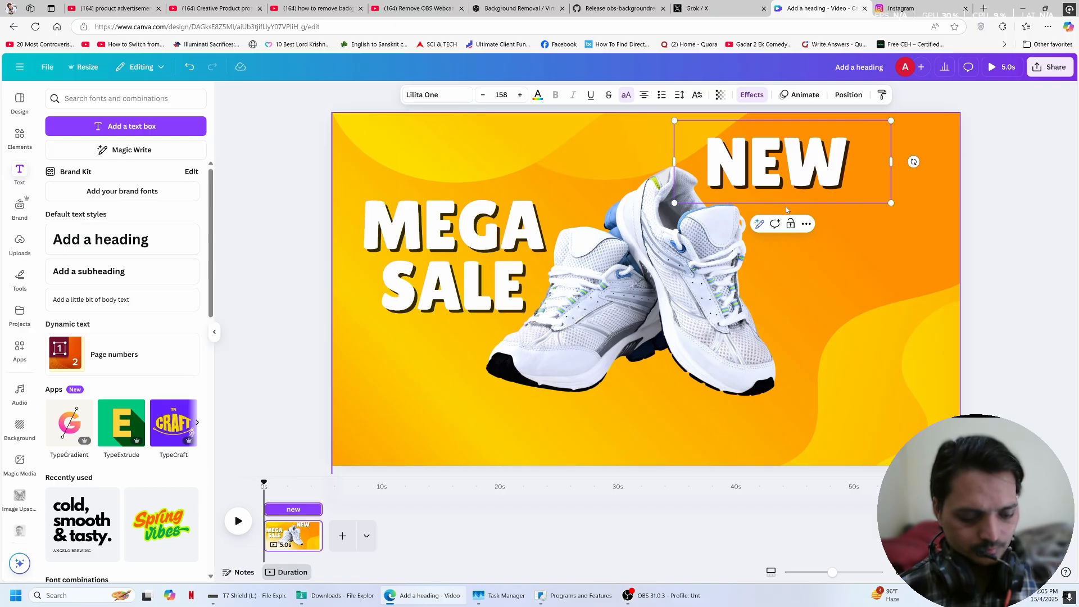
pyautogui.write(' Arrival')
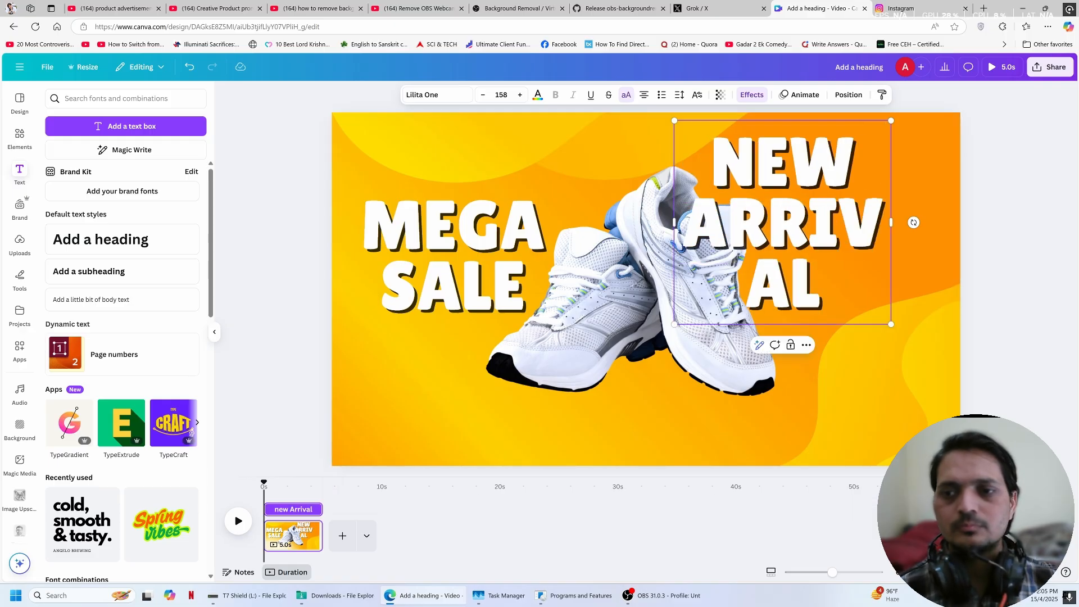
# Resize the NEW ARRIVAL text to font size 108 on two lines, place it beside the shoes, and adjust the shoes' position
pyautogui.moveTo(891, 223); pyautogui.dragTo(956, 162)
pyautogui.moveTo(956, 121); pyautogui.dragTo(865, 167)
pyautogui.click(1012, 169)
pyautogui.moveTo(798, 228); pyautogui.dragTo(874, 209)
pyautogui.moveTo(636, 241); pyautogui.dragTo(630, 248)
pyautogui.moveTo(850, 188)
pyautogui.mouseDown()
pyautogui.moveTo(850, 174)
pyautogui.moveTo(857, 180)
pyautogui.mouseUp()
# Duplicate the NEW ARRIVAL text, change the copy to "shoes", and arrange it beneath the original
pyautogui.hotkey('ctrl', 'd')
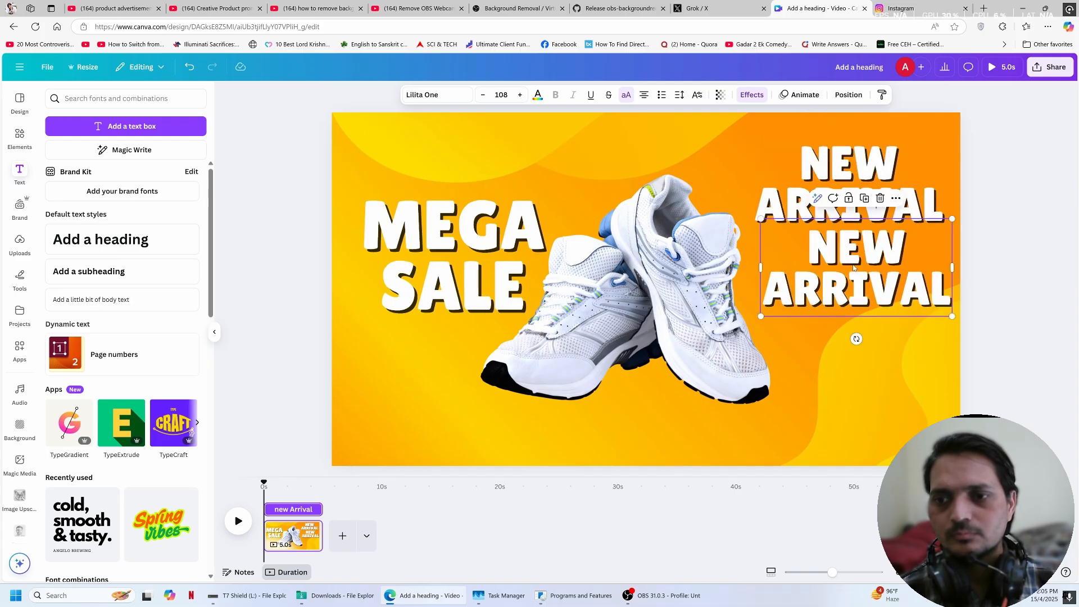
pyautogui.write('shoes')
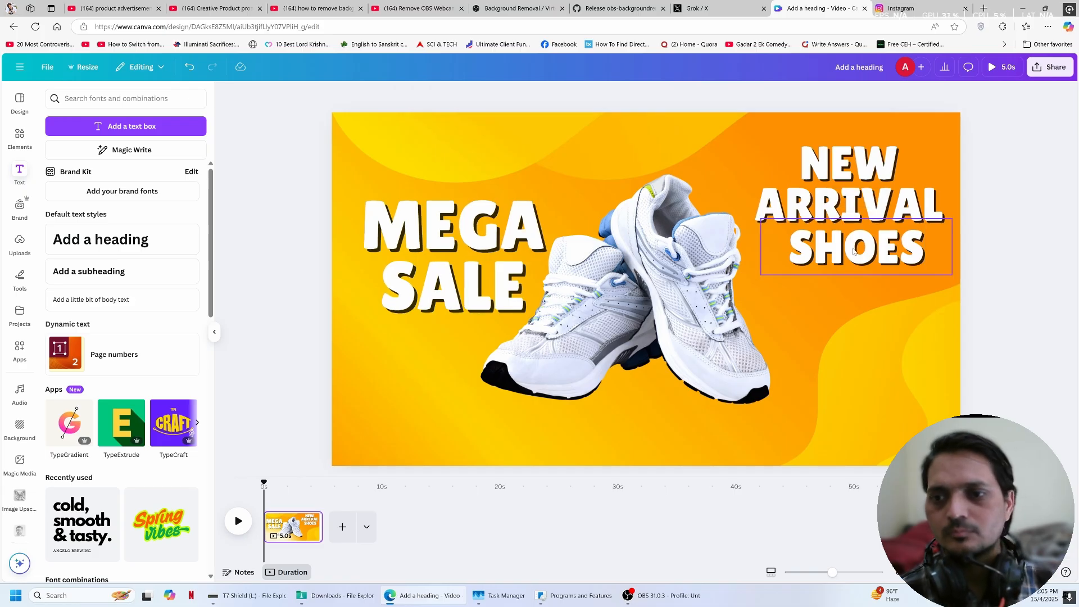
pyautogui.moveTo(855, 252); pyautogui.dragTo(852, 276)
pyautogui.moveTo(858, 192); pyautogui.dragTo(864, 209)
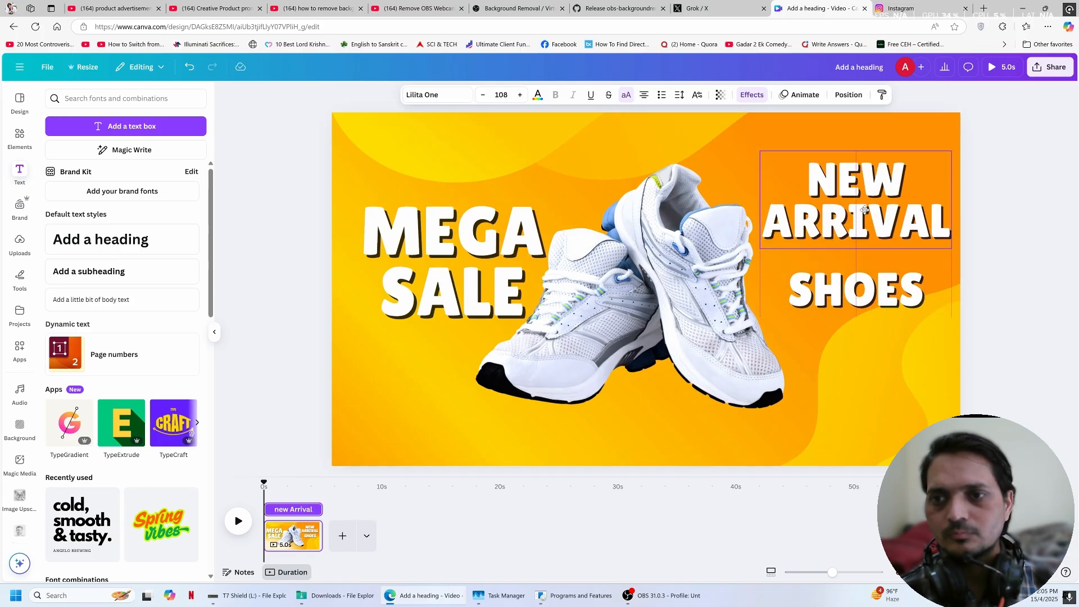
pyautogui.moveTo(864, 292); pyautogui.dragTo(868, 301)
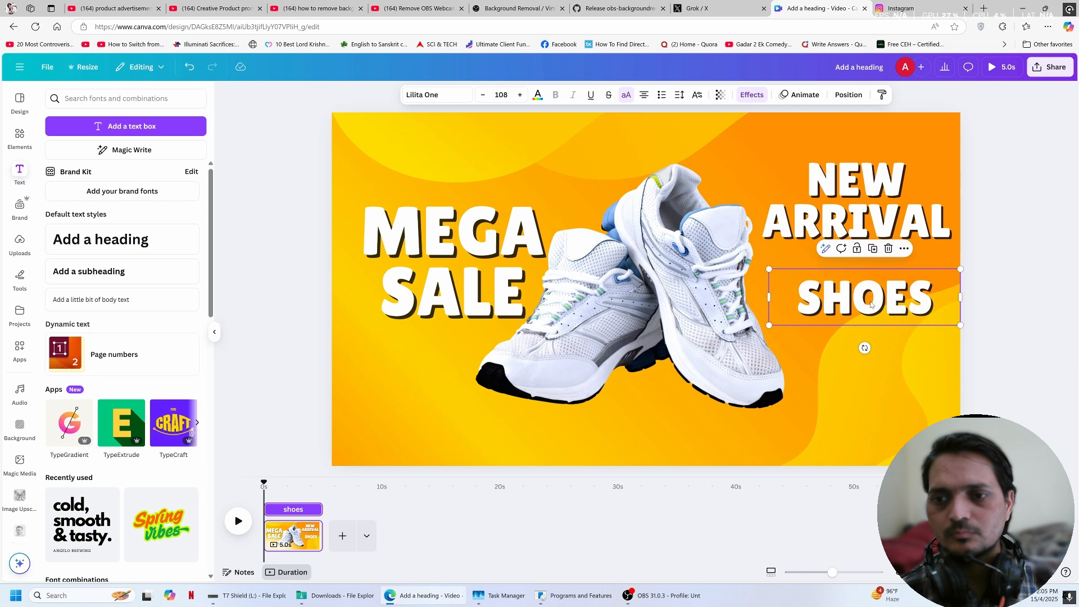
# Replace the SHOES text's shadow with the Hollow effect
pyautogui.click(743, 97)
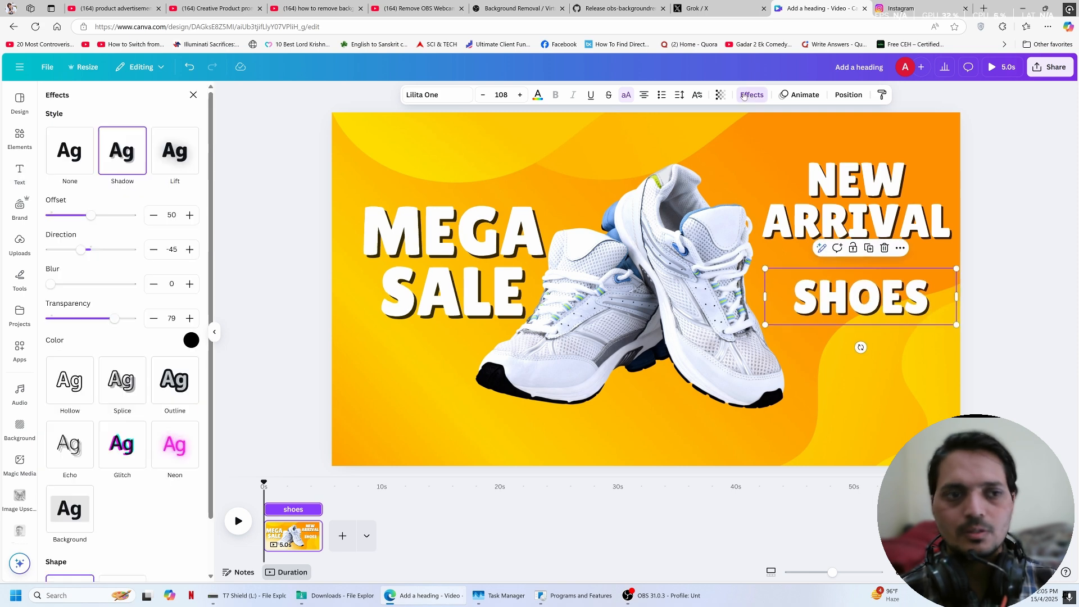
pyautogui.click(193, 95)
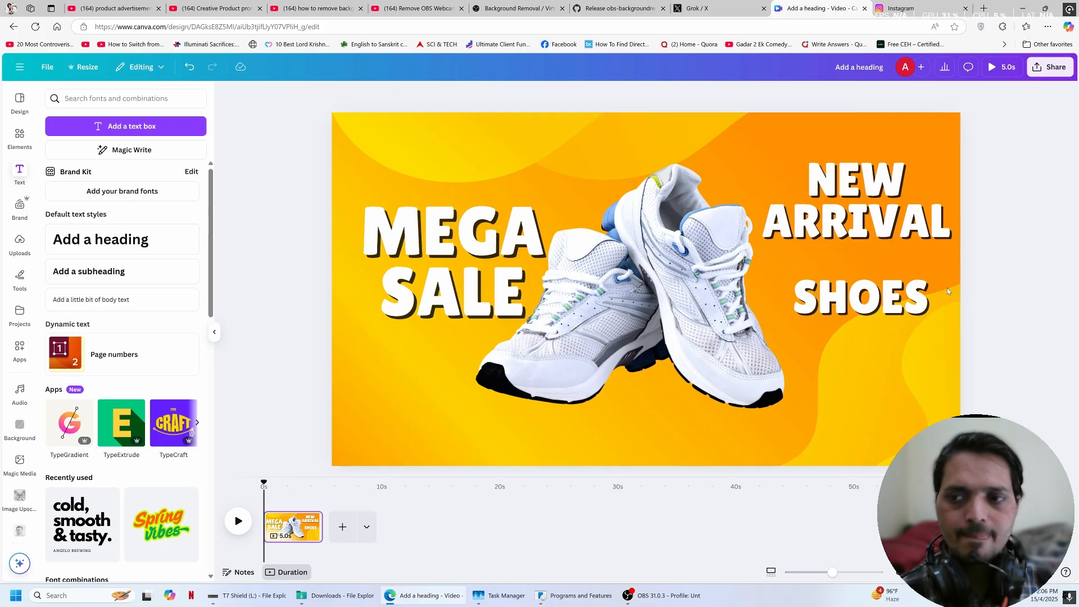
pyautogui.click(752, 95)
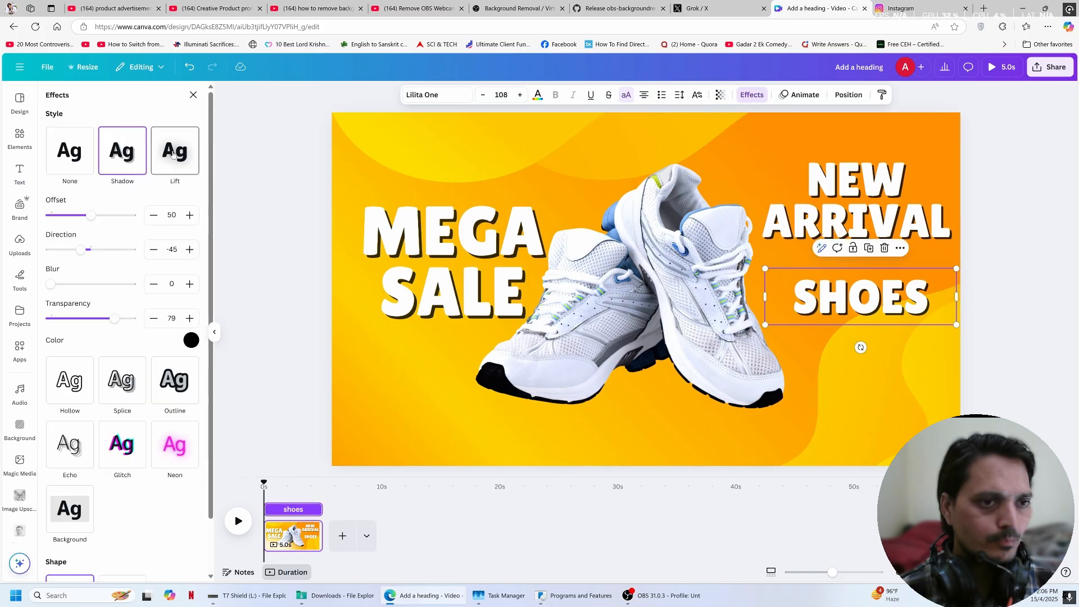
pyautogui.scroll(-1, 113, 184)
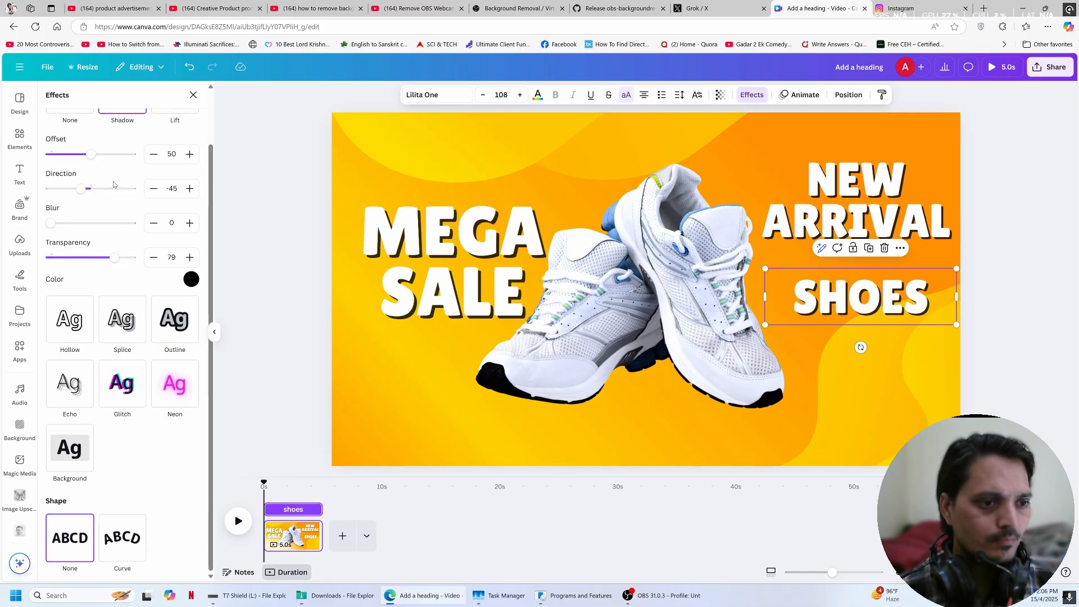
pyautogui.click(68, 323)
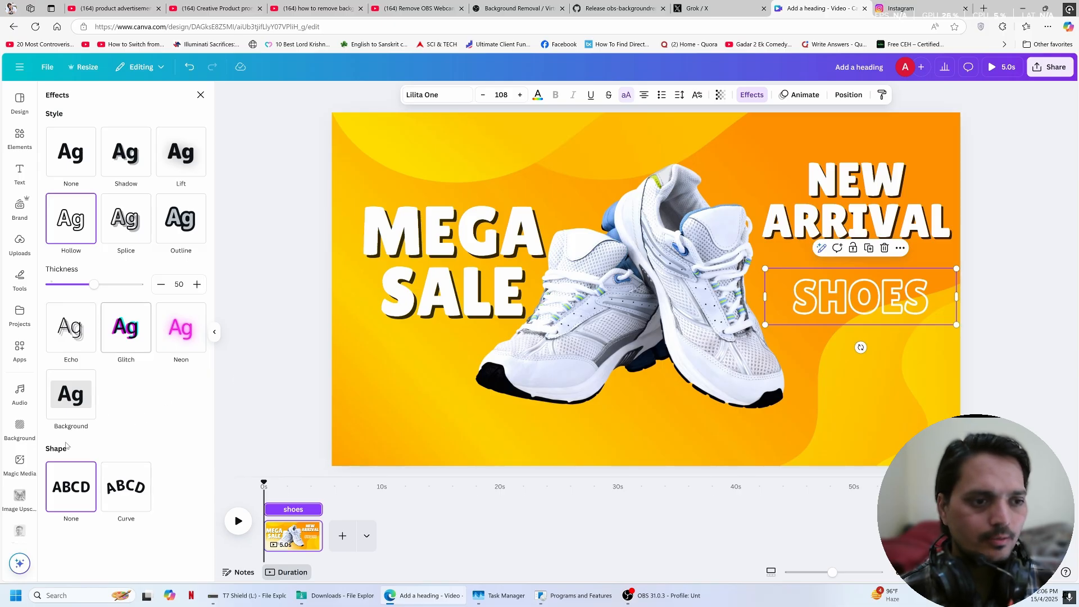
# Try black, red and yellow on the SHOES text, return it to white, and move it closer beneath NEW ARRIVAL
pyautogui.click(59, 411)
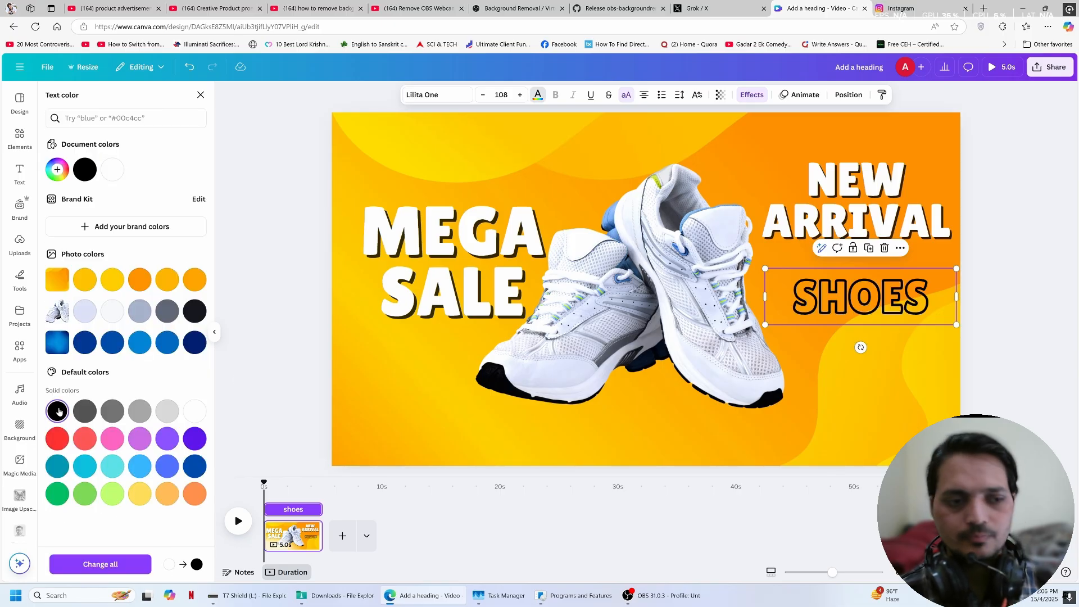
pyautogui.click(58, 439)
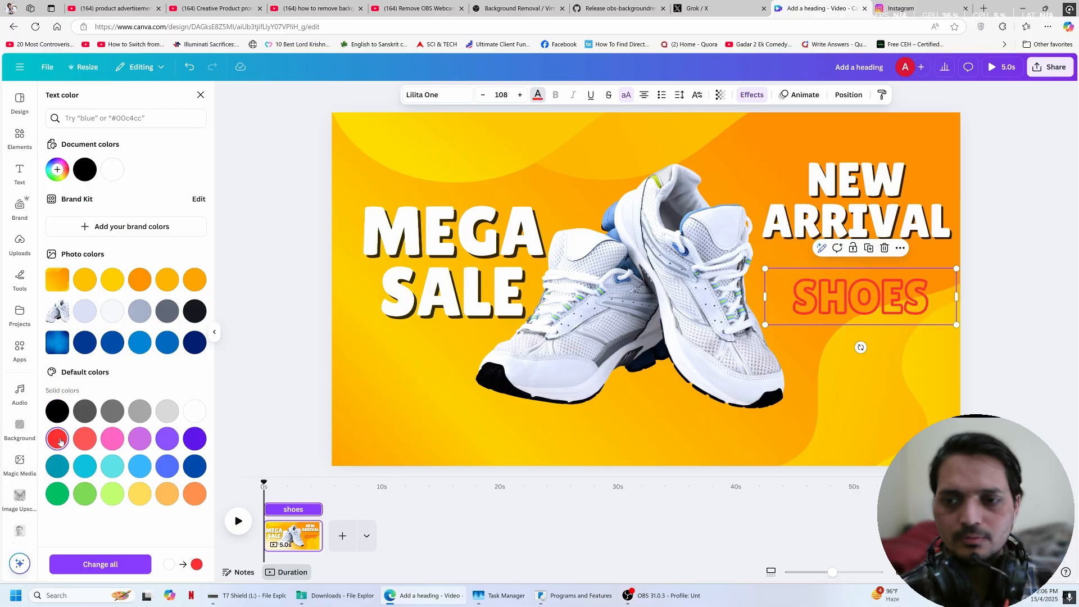
pyautogui.click(86, 281)
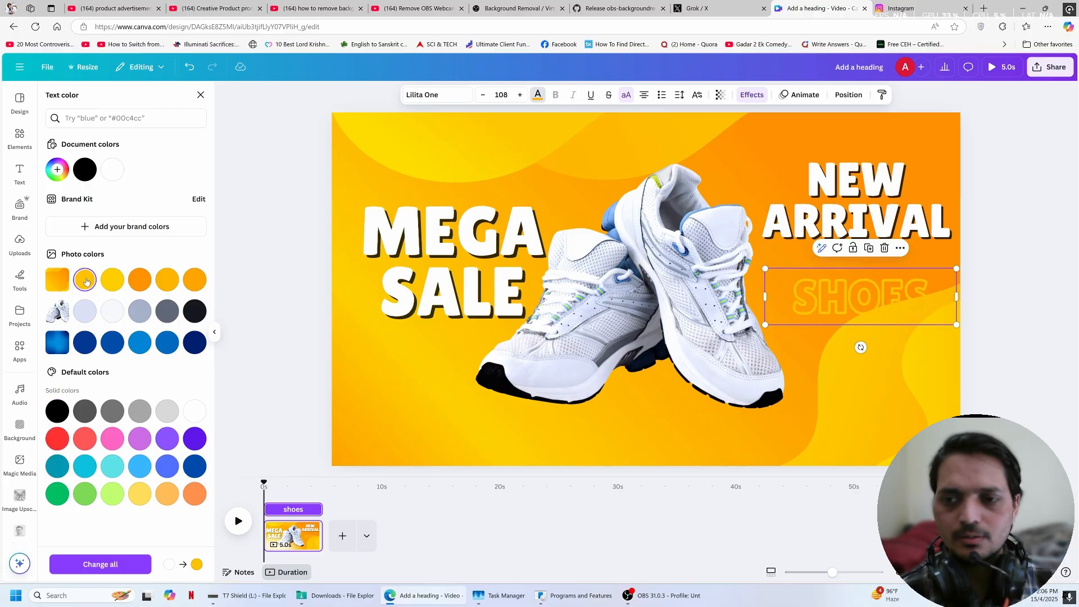
pyautogui.click(193, 411)
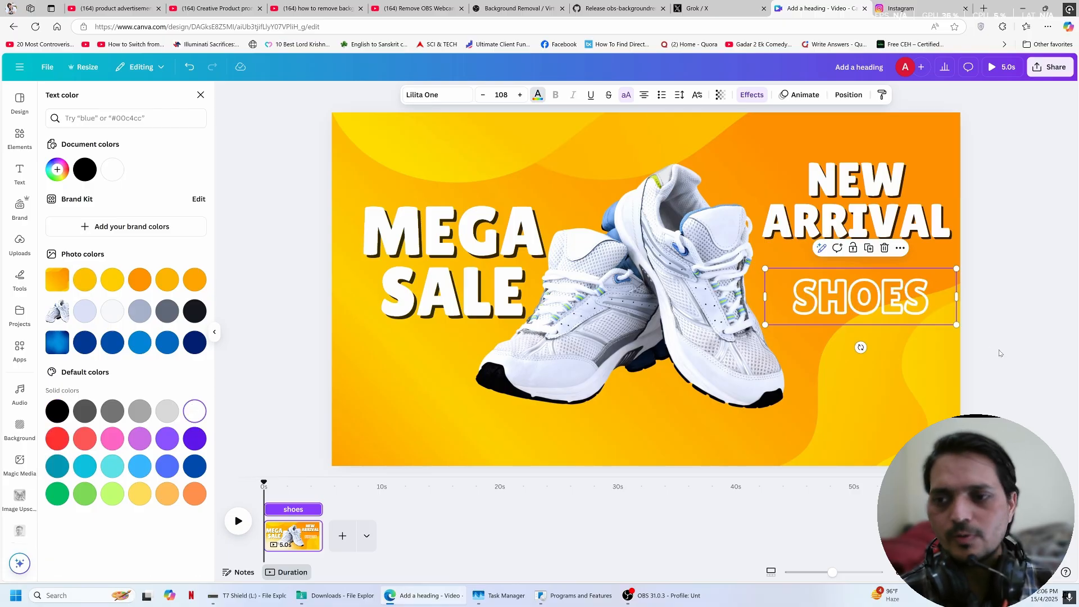
pyautogui.moveTo(895, 297); pyautogui.dragTo(896, 277)
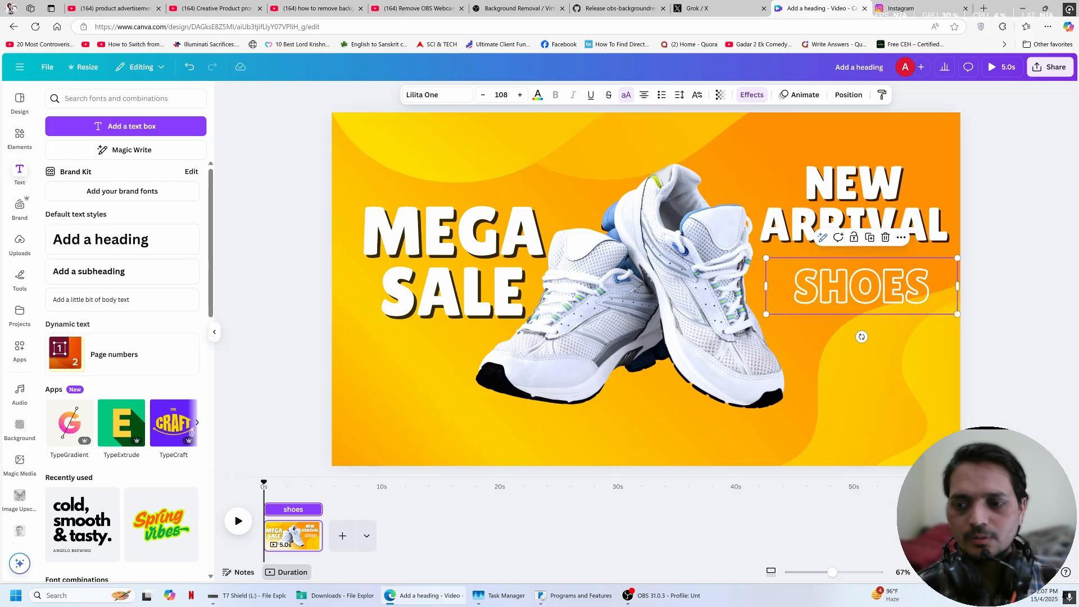
# Move the blue gradient image diagonally over the page's right half and layer it behind the shoes and text
pyautogui.click(1018, 454)
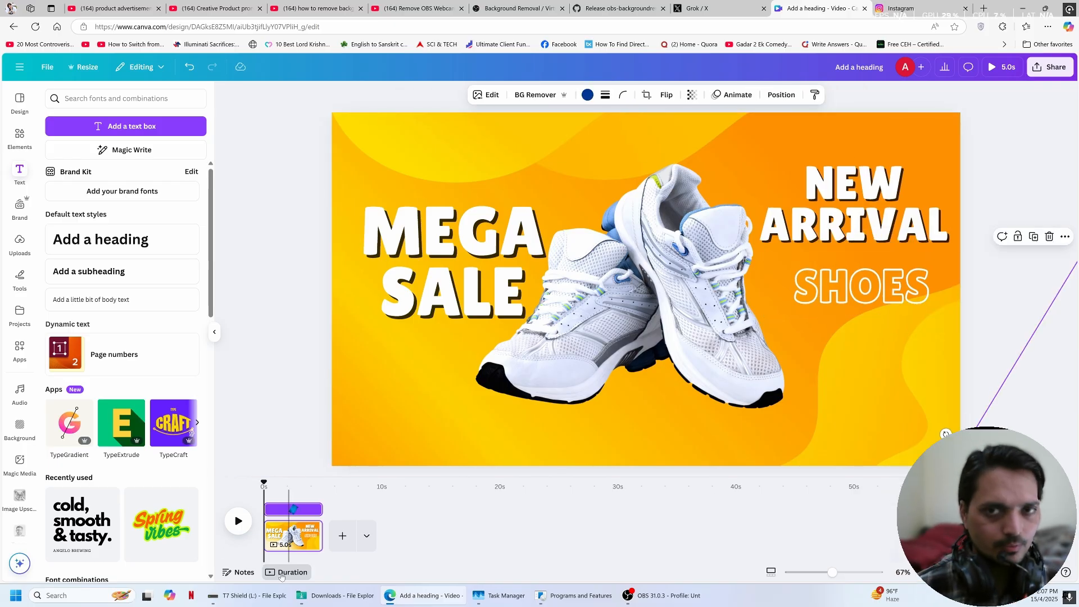
pyautogui.click(732, 95)
pyautogui.moveTo(946, 434); pyautogui.dragTo(638, 287)
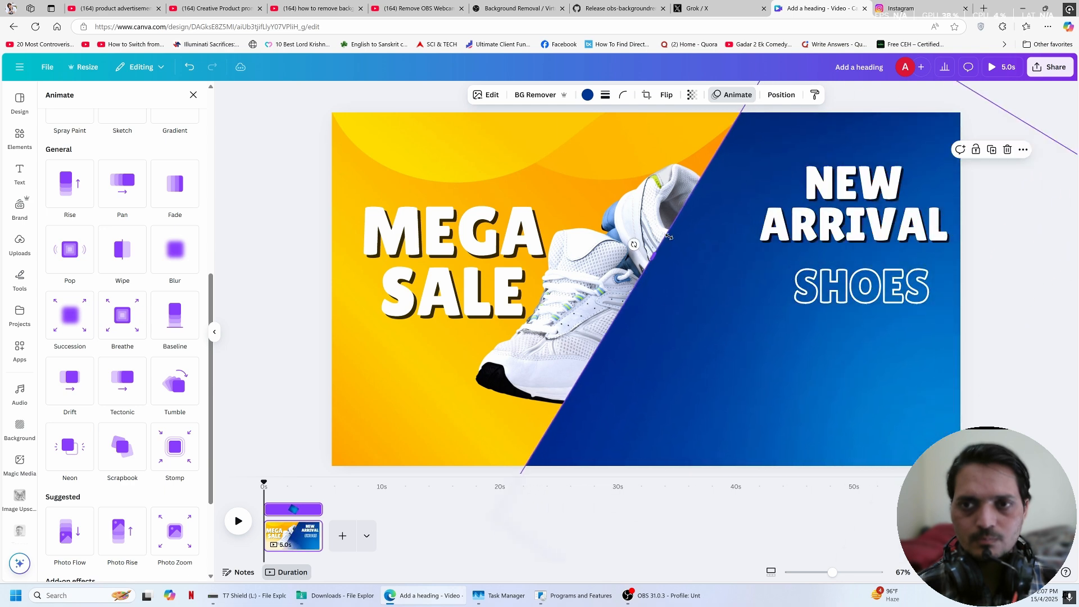
pyautogui.click(781, 94)
pyautogui.click(165, 146)
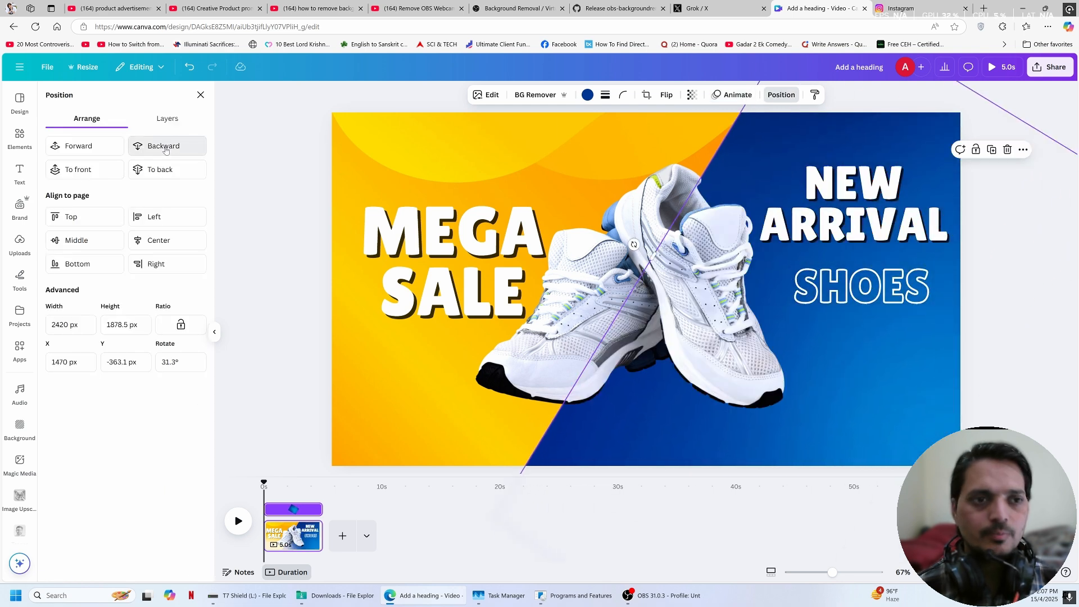
pyautogui.click(165, 146)
pyautogui.click(79, 146)
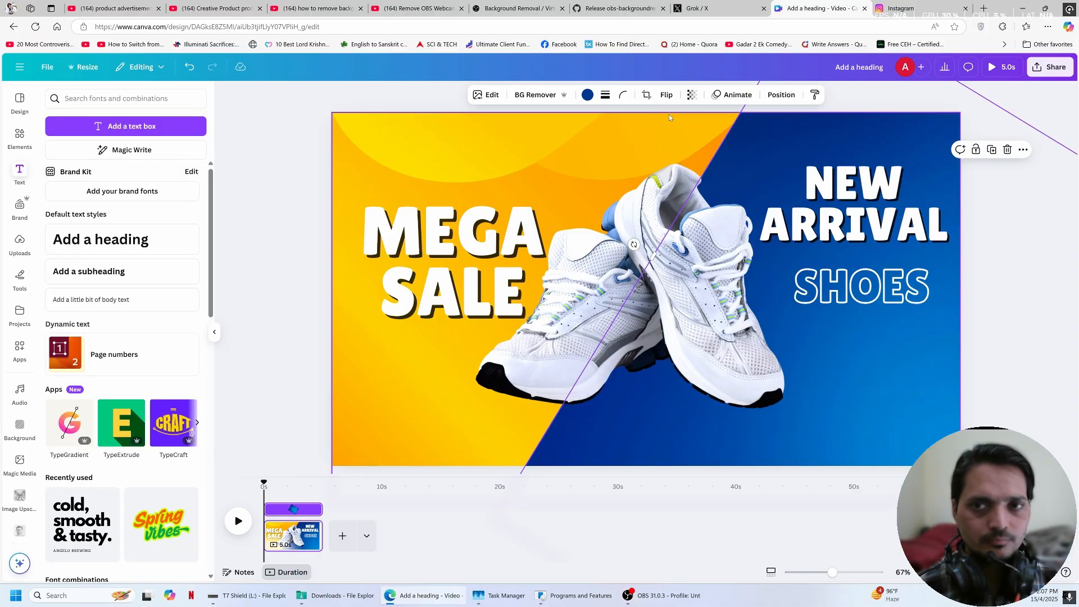
# Give the blue gradient image an upward Rise animation on enter and slow its speed
pyautogui.click(732, 95)
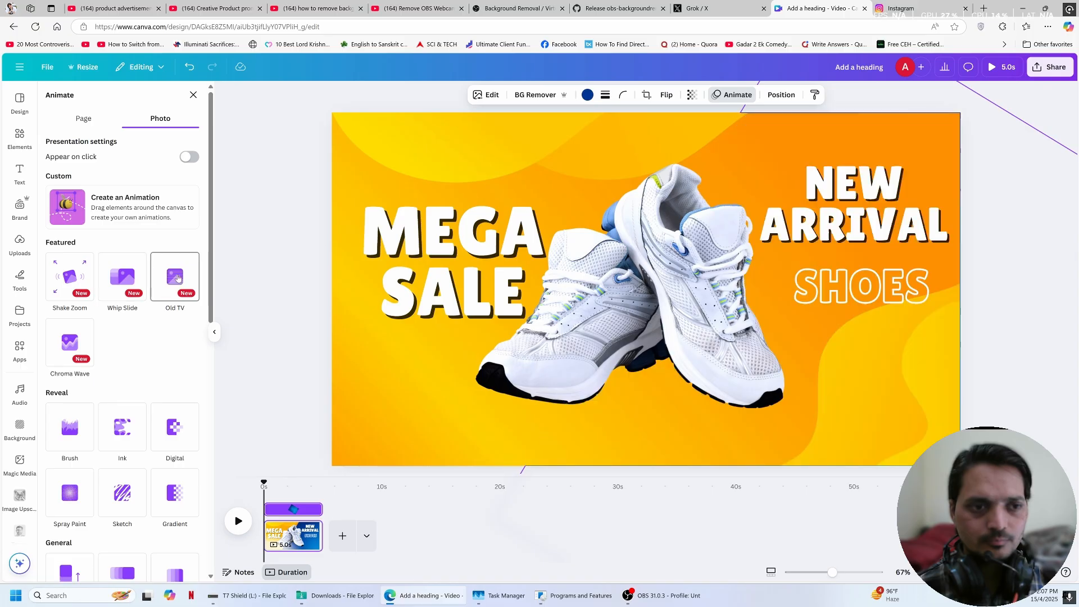
pyautogui.scroll(-5, 113, 338)
pyautogui.click(70, 290)
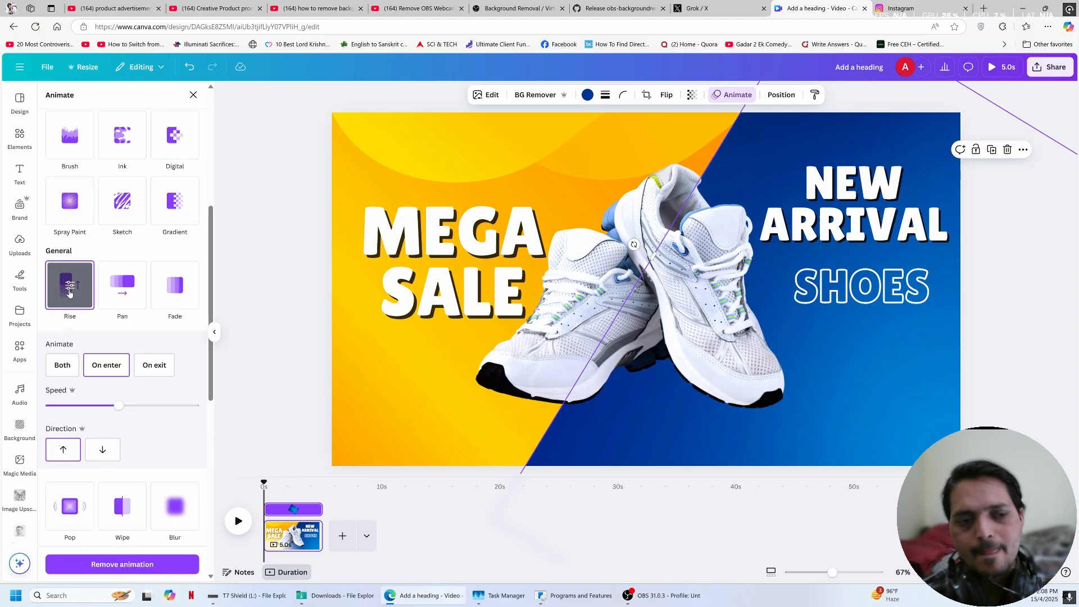
pyautogui.moveTo(80, 407); pyautogui.dragTo(85, 406)
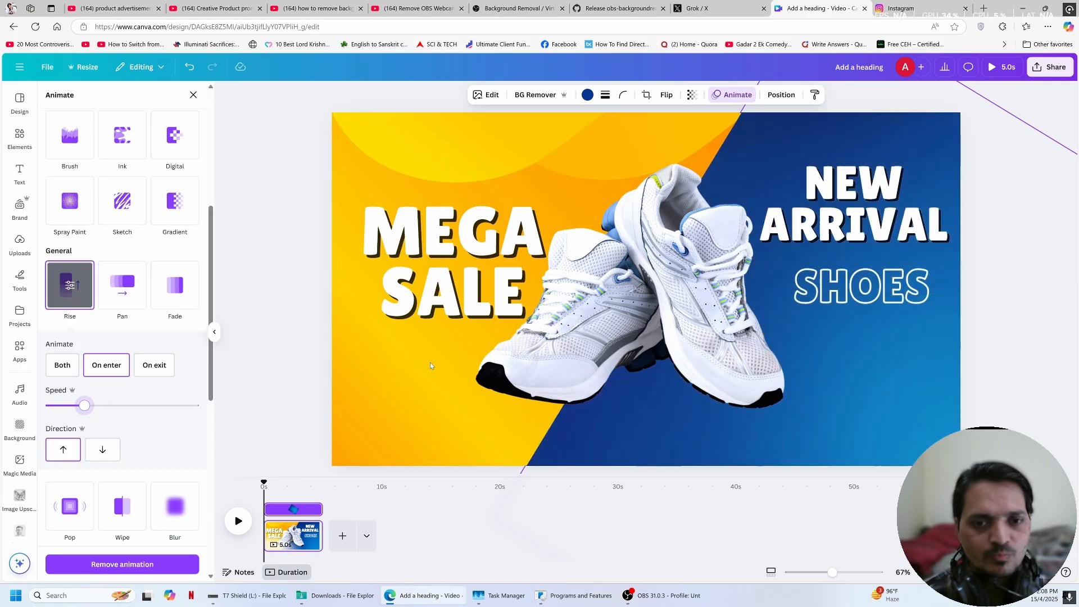
# Animate the MEGA SALE heading with Pan on enter, moving rightward
pyautogui.click(489, 230)
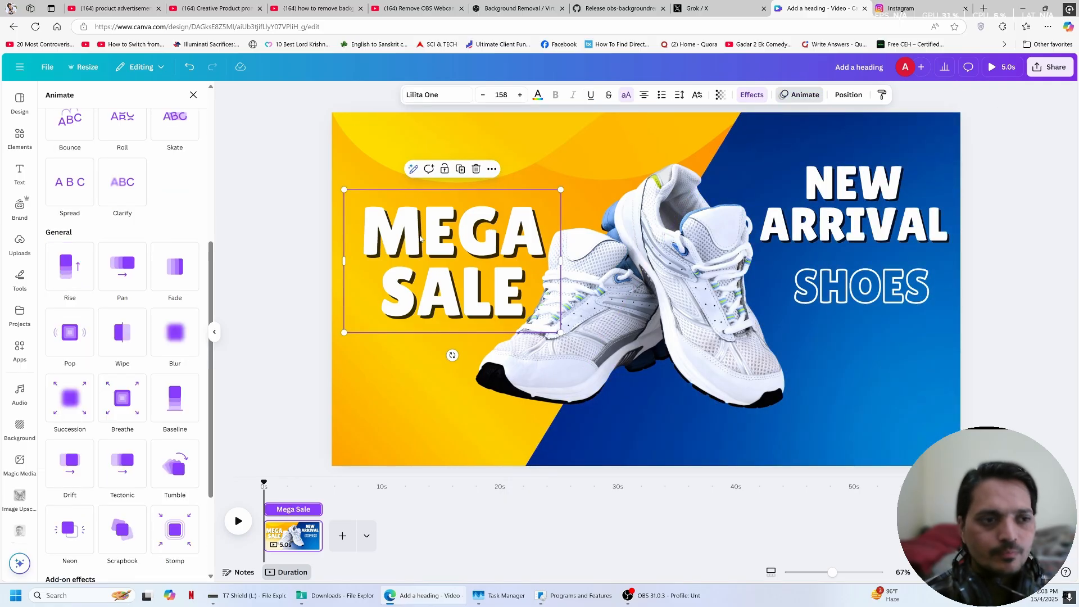
pyautogui.click(131, 274)
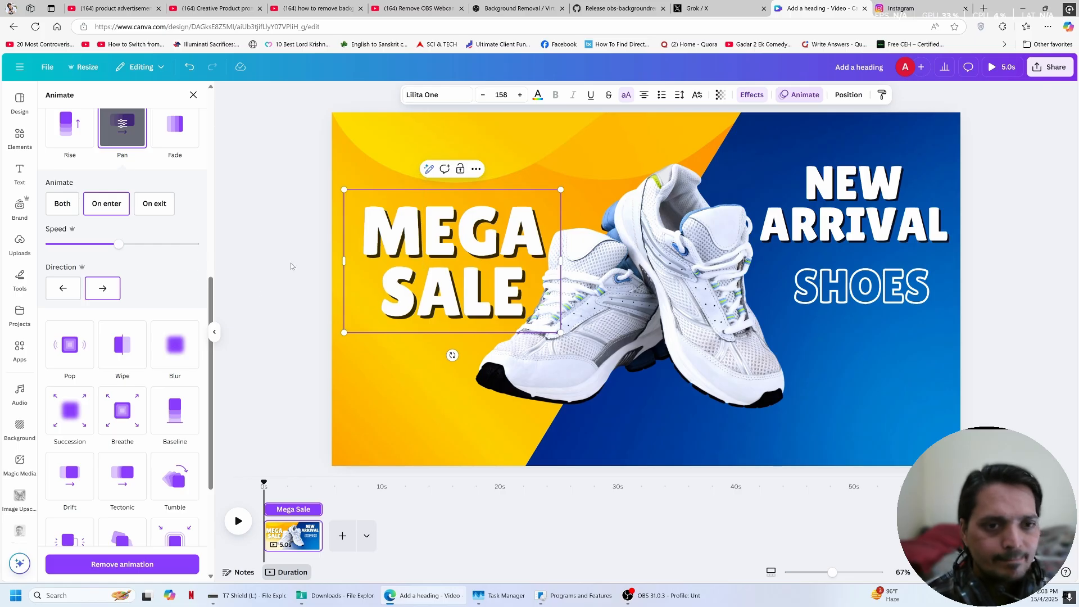
pyautogui.press('Escape')
# Animate the NEW ARRIVAL text with the Merge animation on enter
pyautogui.click(869, 194)
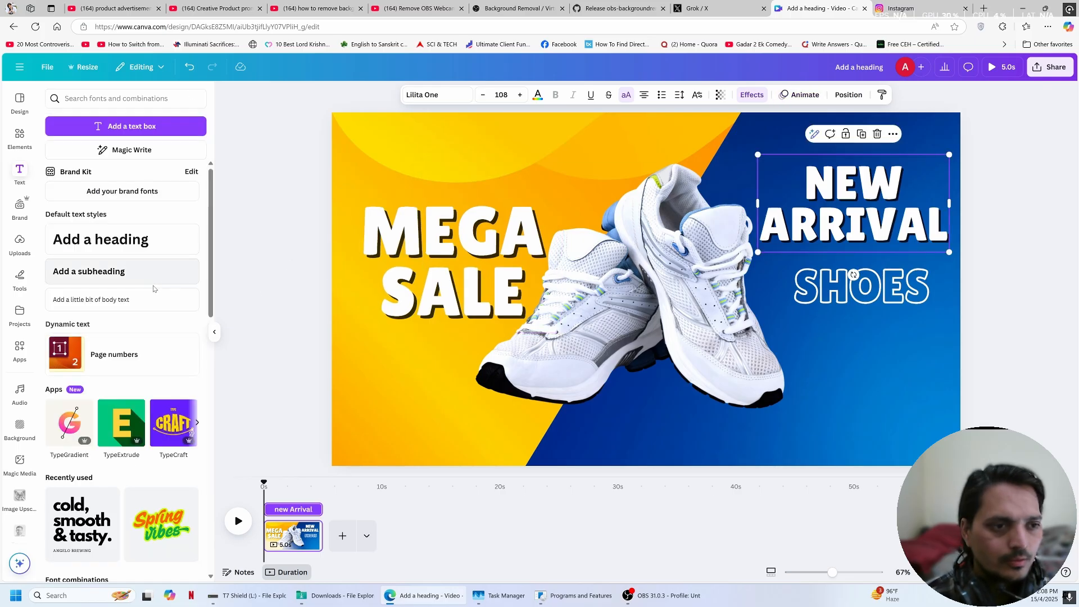
pyautogui.click(814, 94)
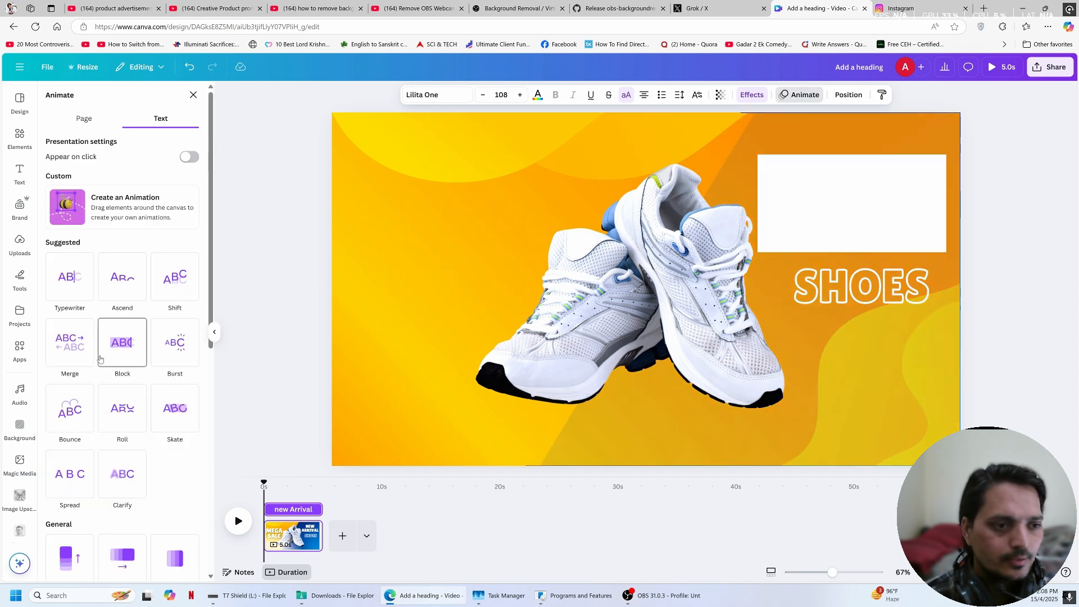
pyautogui.click(89, 125)
pyautogui.click(170, 119)
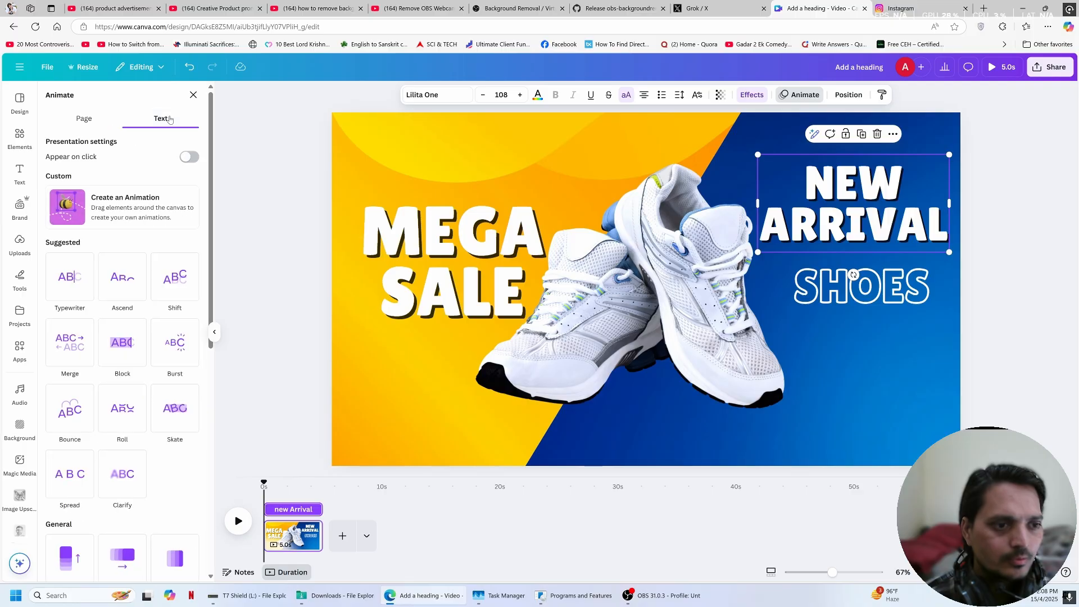
pyautogui.click(78, 337)
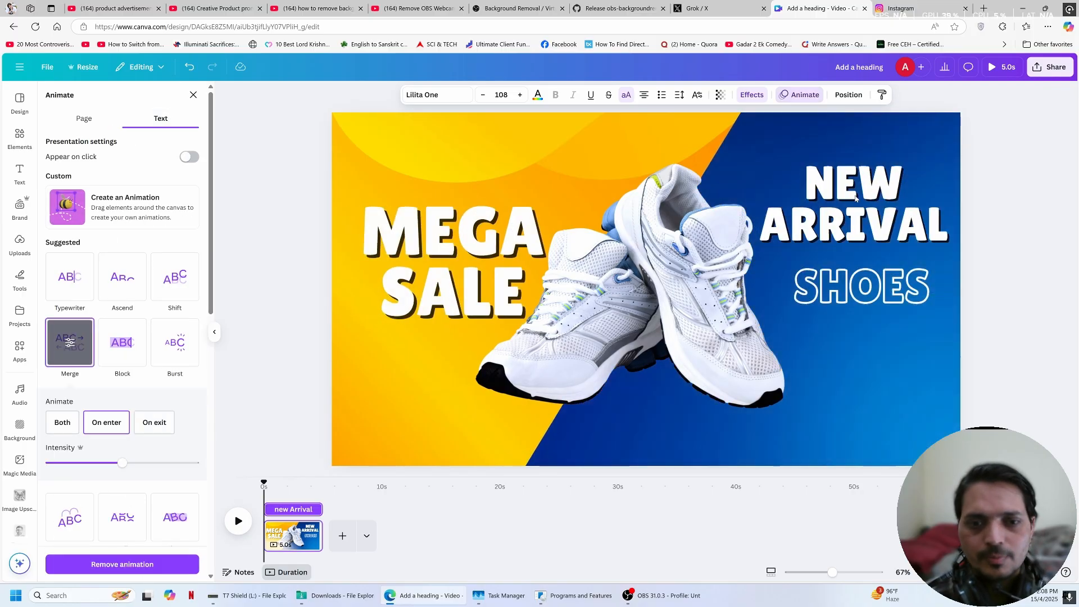
# Give the shoes image an upward Rise animation on enter
pyautogui.click(725, 186)
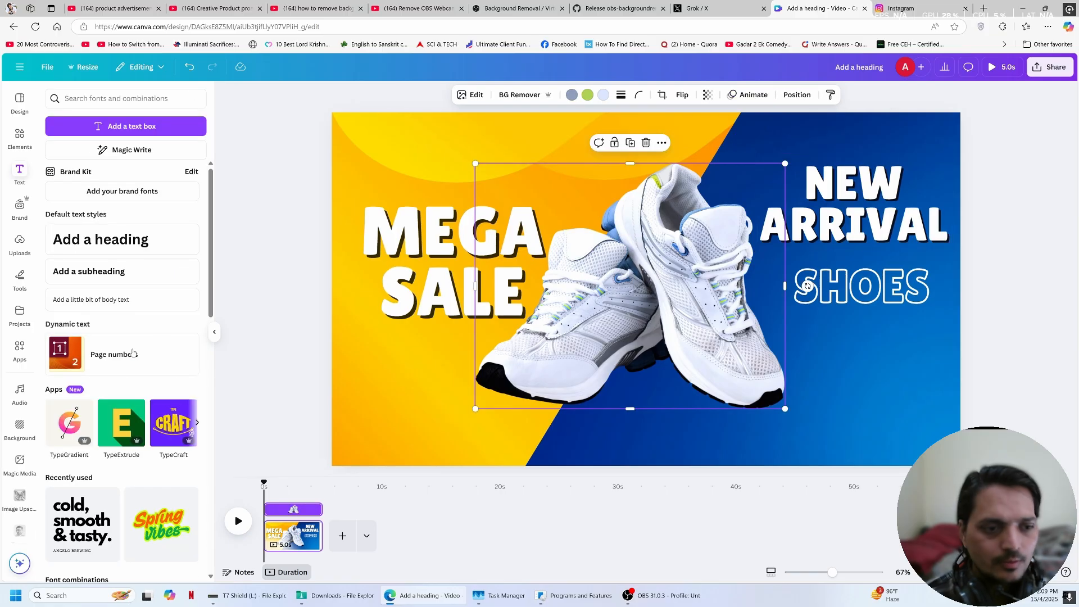
pyautogui.click(748, 94)
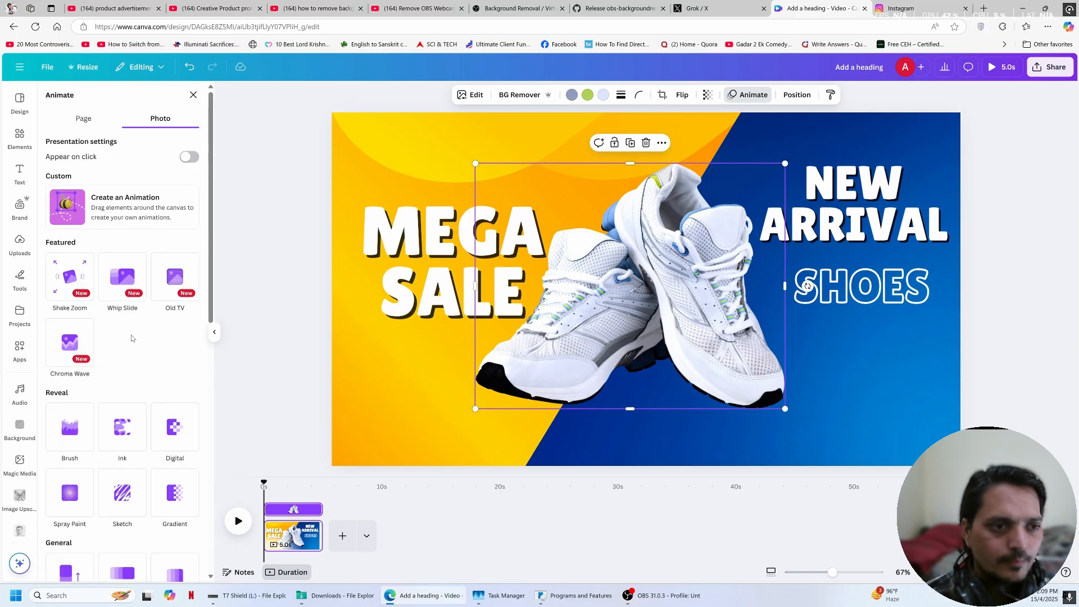
pyautogui.scroll(-5, 135, 347)
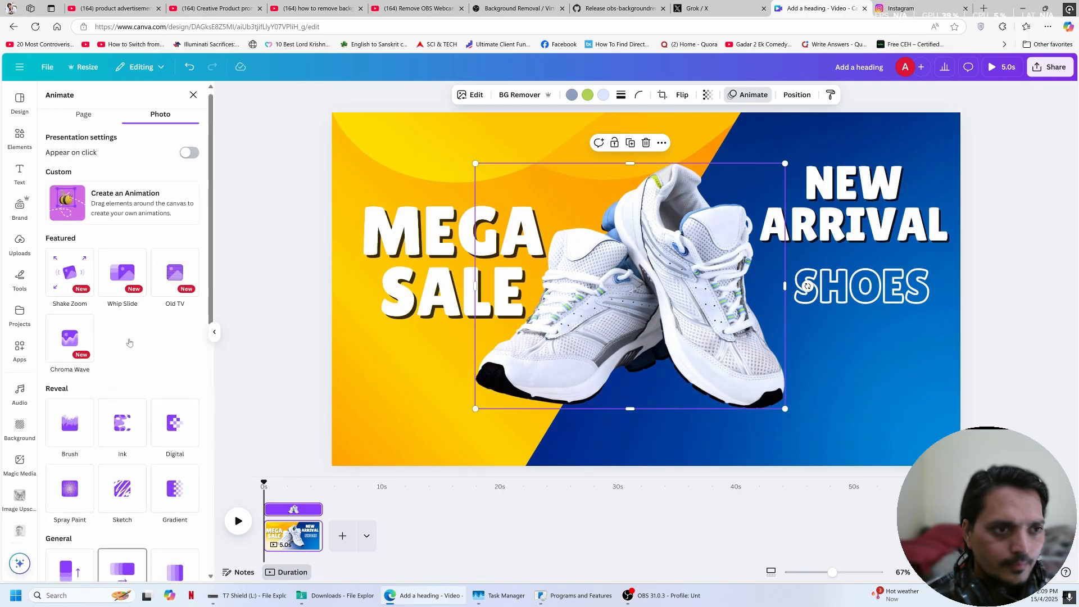
pyautogui.click(82, 119)
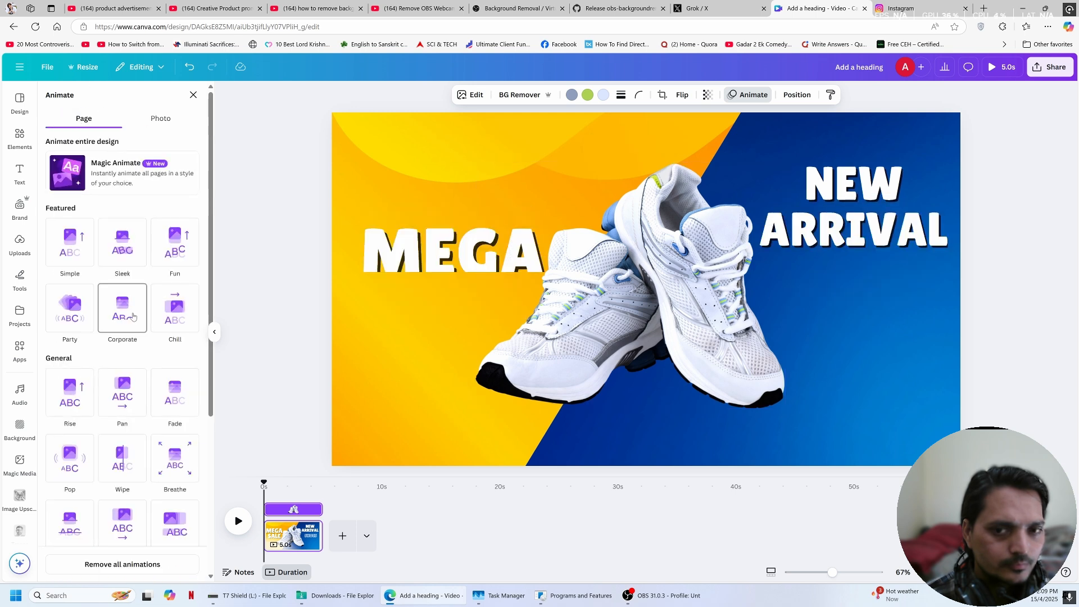
pyautogui.click(160, 118)
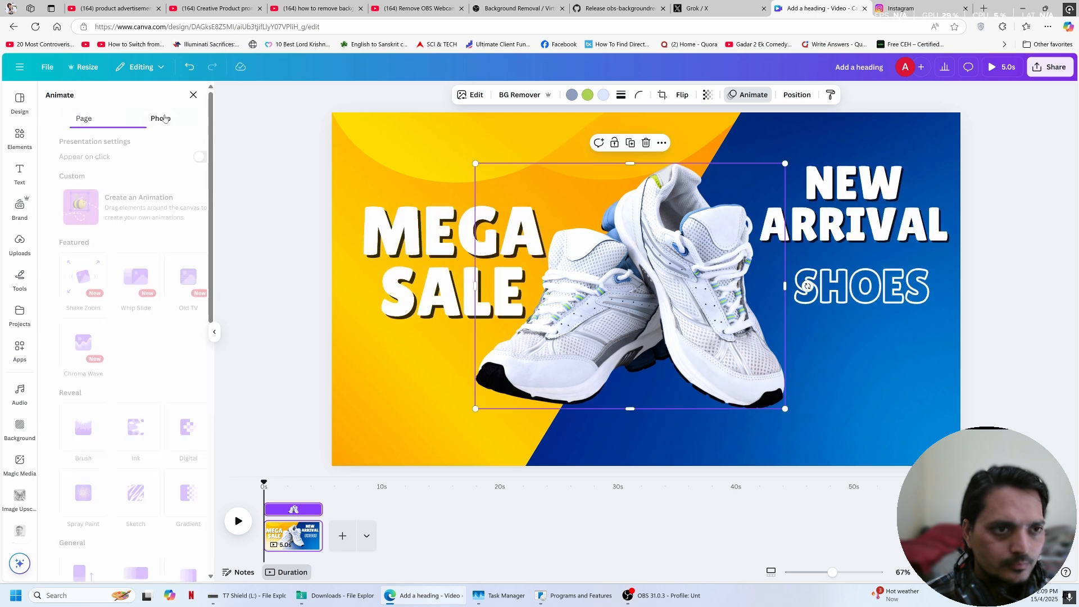
pyautogui.scroll(-4, 95, 397)
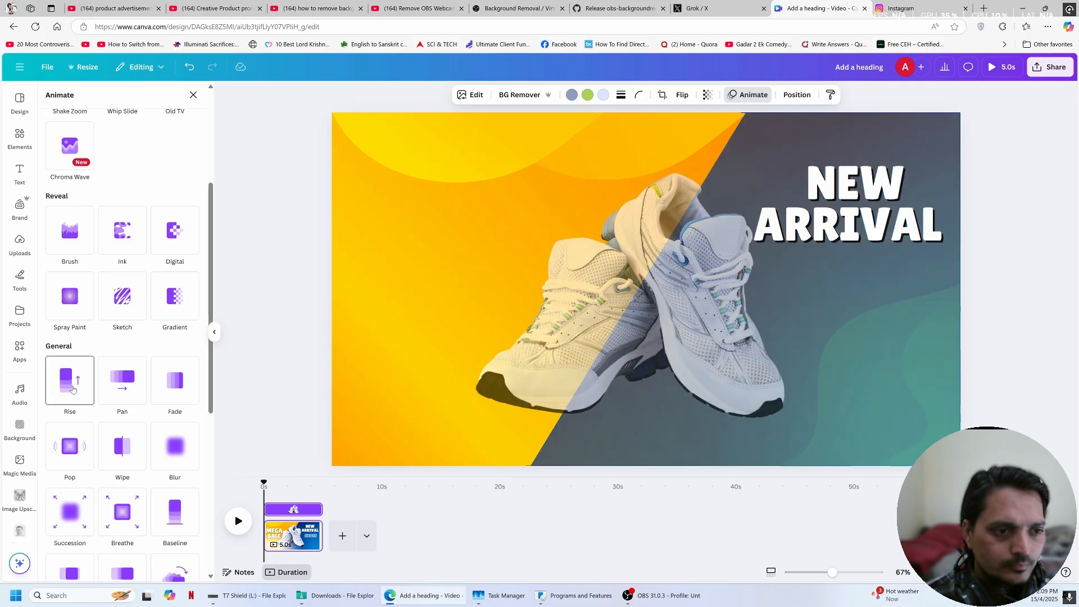
pyautogui.click(73, 390)
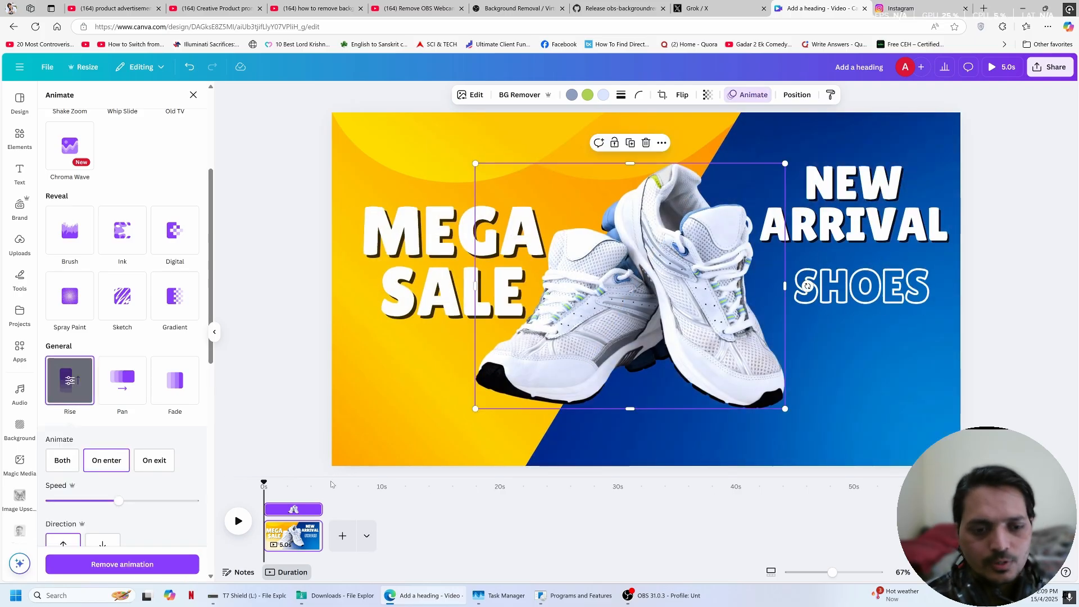
pyautogui.rightClick(624, 256)
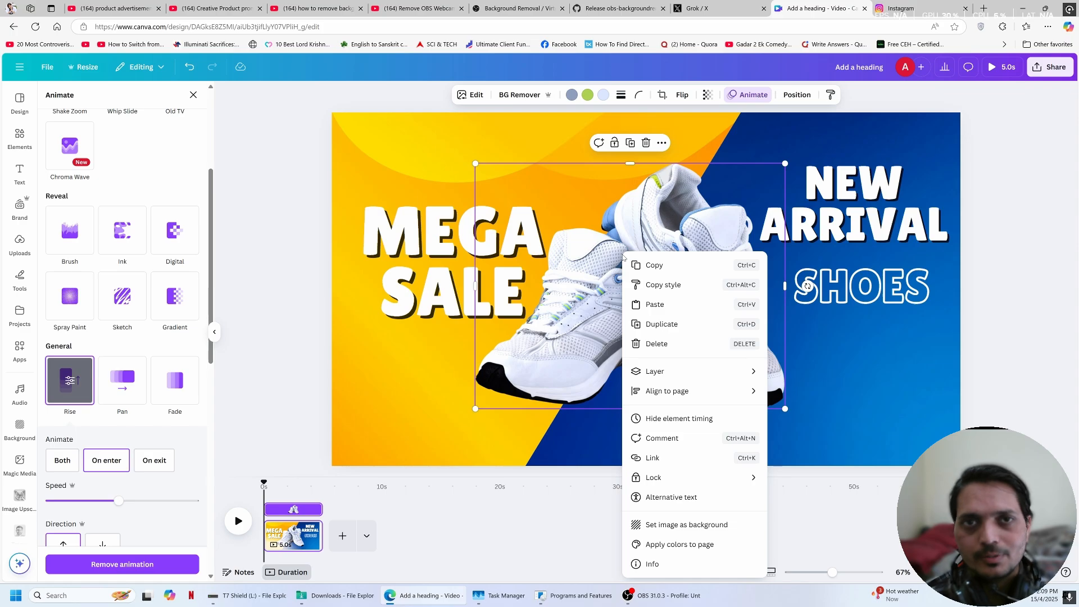
pyautogui.click(638, 229)
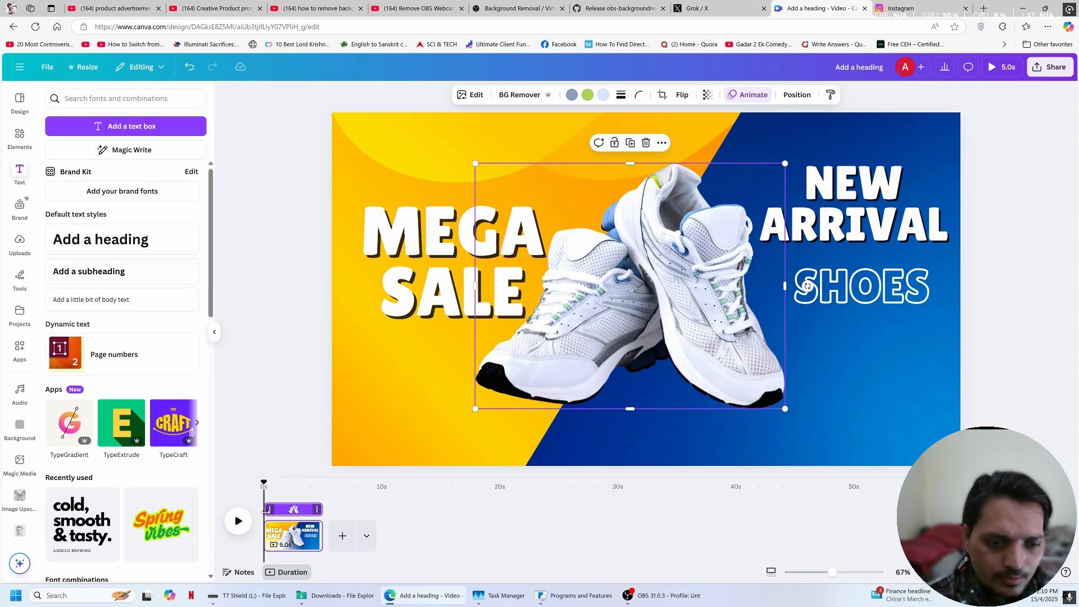
# Trim the start of the MEGA SALE text's timing so it enters shortly after the page begins, and preview the video
pyautogui.click(438, 253)
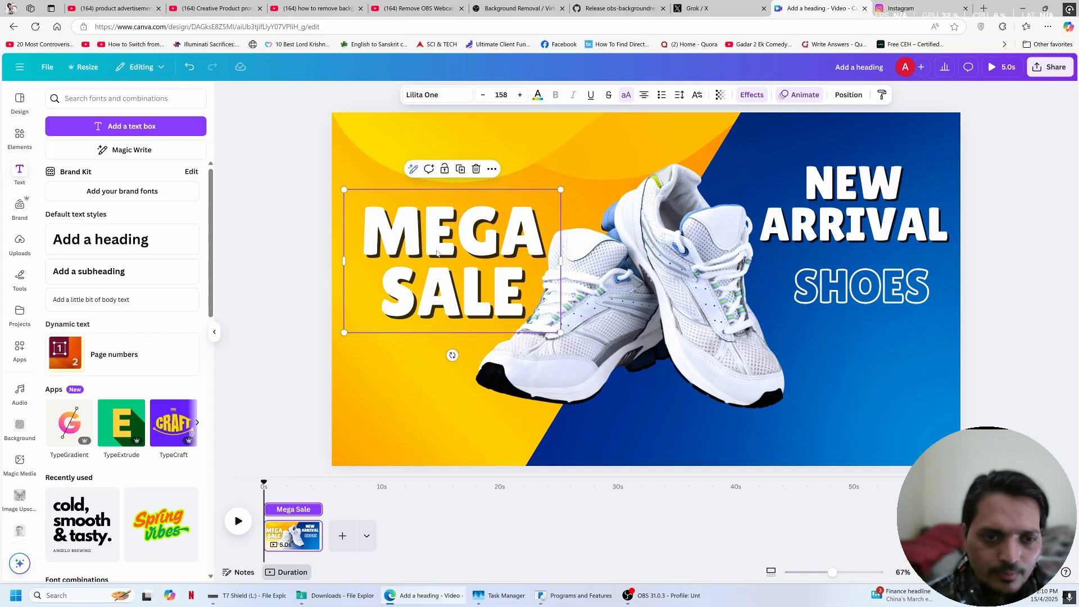
pyautogui.moveTo(266, 509); pyautogui.dragTo(271, 510)
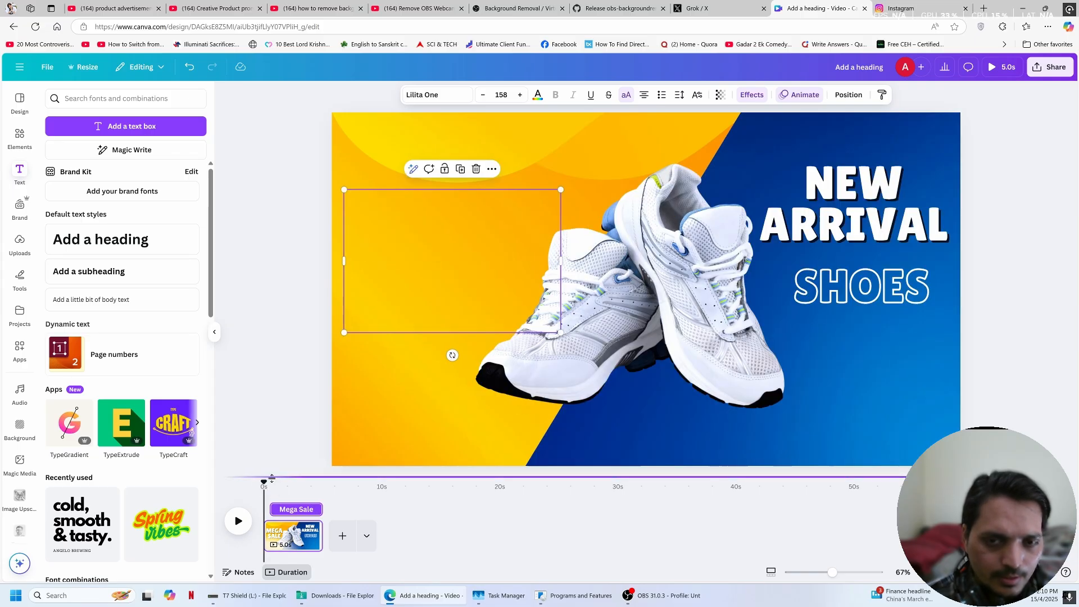
pyautogui.click(238, 521)
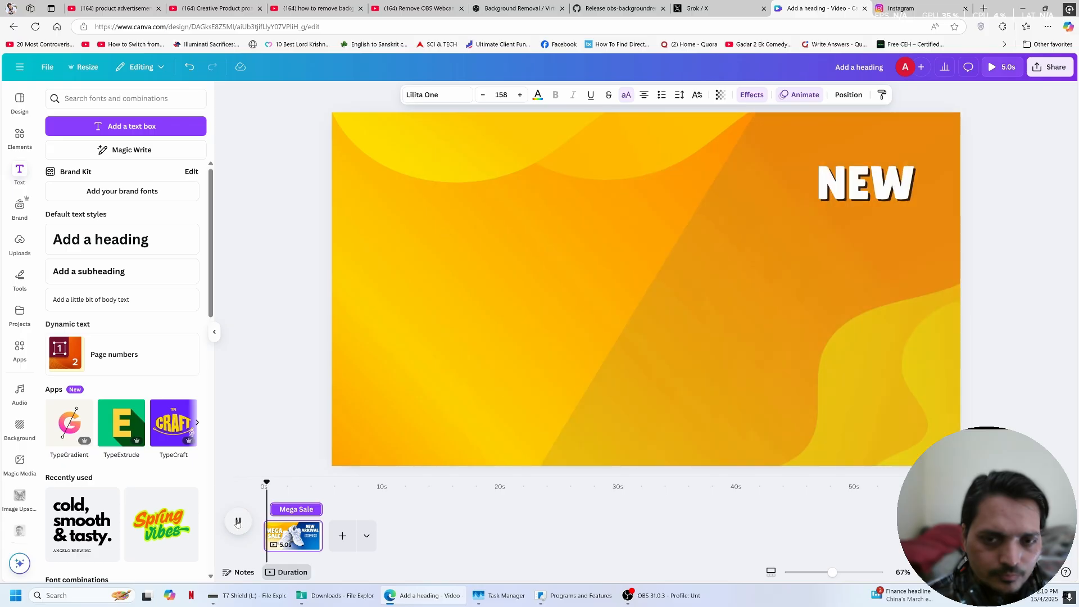
pyautogui.click(238, 522)
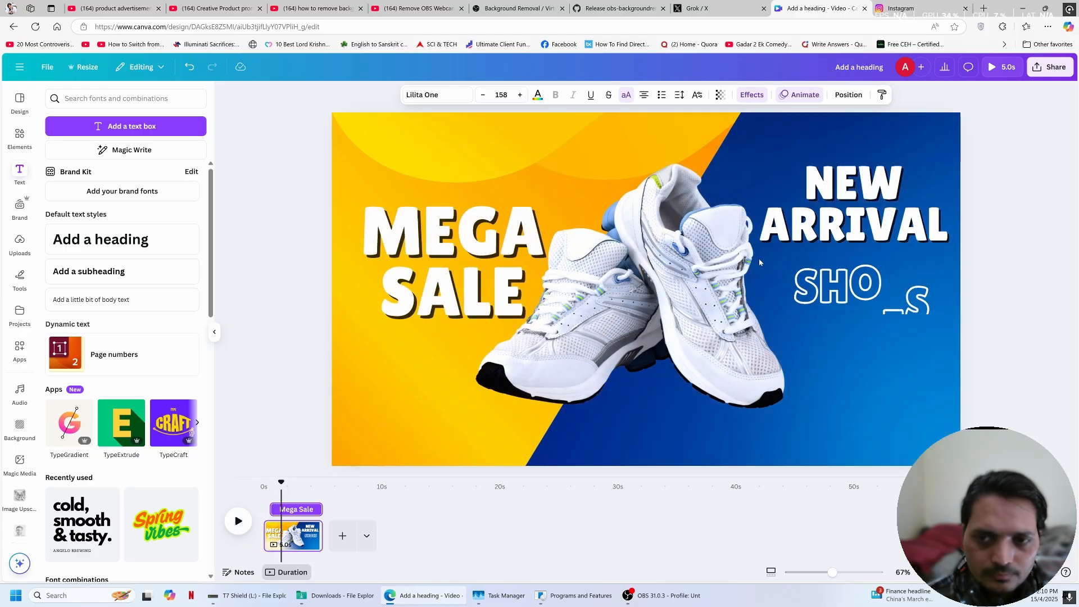
# Trim the starts of the NEW ARRIVAL and SHOES timings to match MEGA SALE, and replay the video from the beginning
pyautogui.click(860, 206)
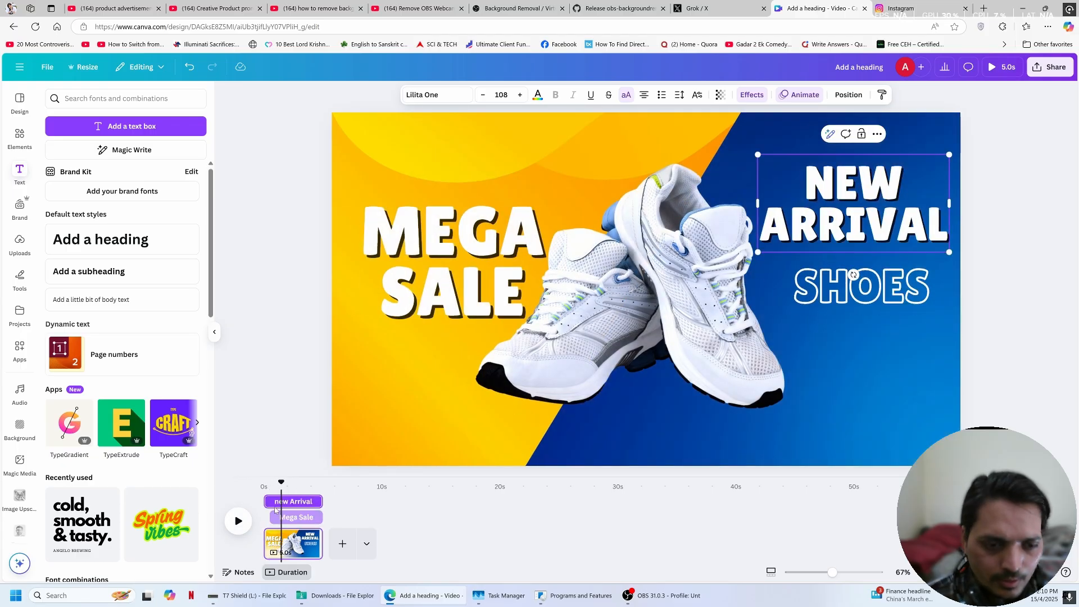
pyautogui.moveTo(268, 502); pyautogui.dragTo(276, 502)
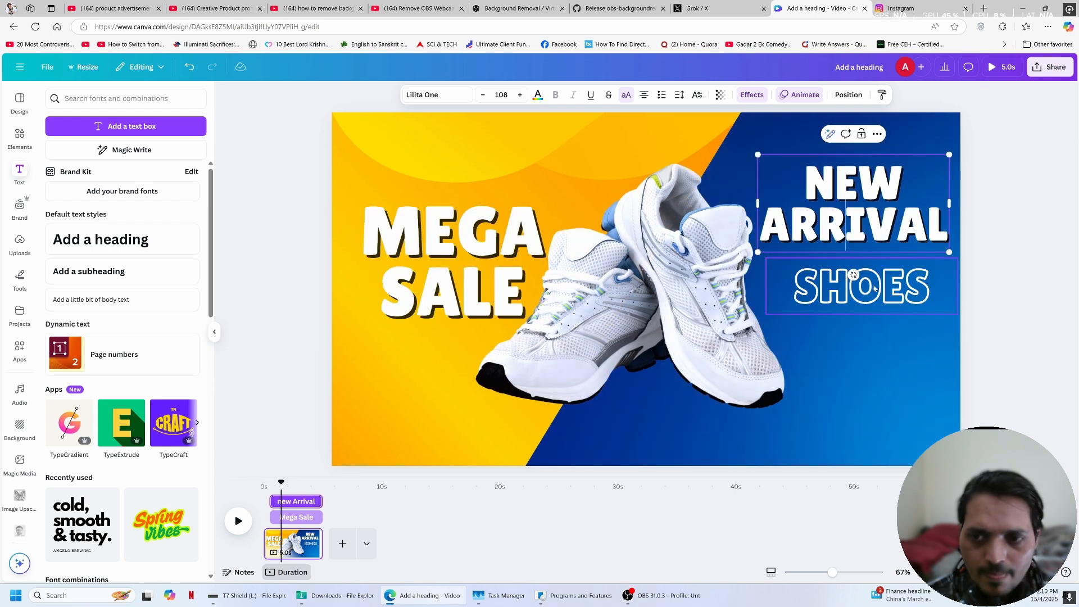
pyautogui.click(869, 285)
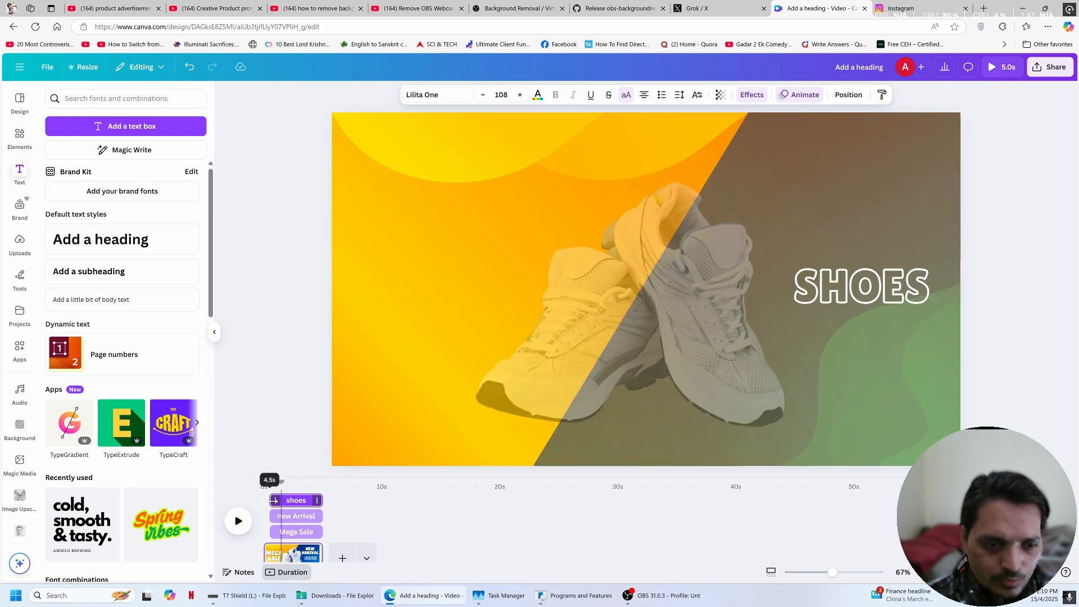
pyautogui.moveTo(281, 482); pyautogui.dragTo(242, 483)
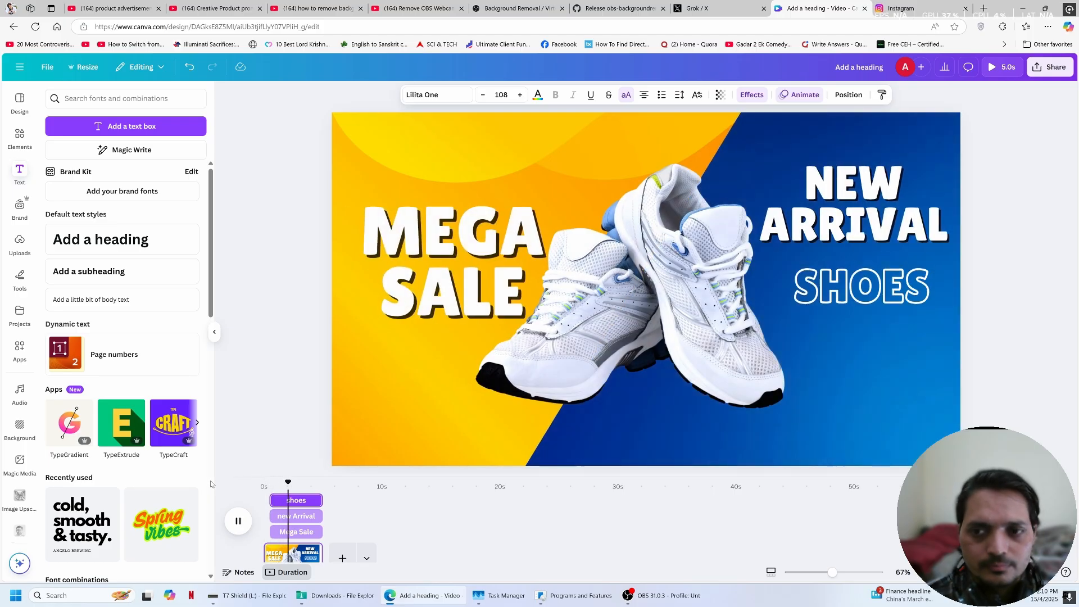
pyautogui.moveTo(290, 484); pyautogui.dragTo(250, 485)
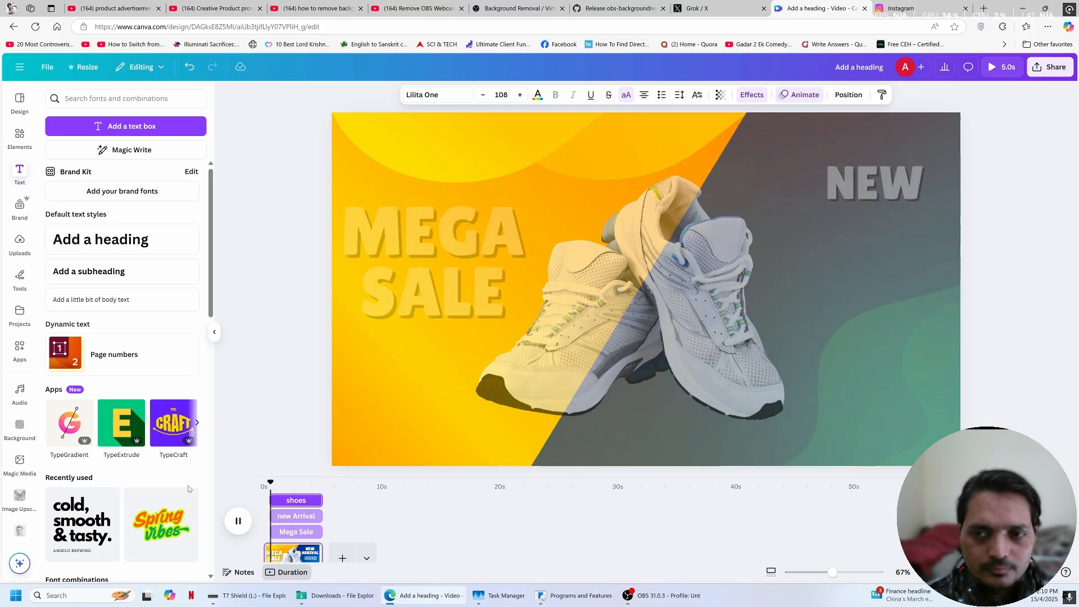
pyautogui.press('space')
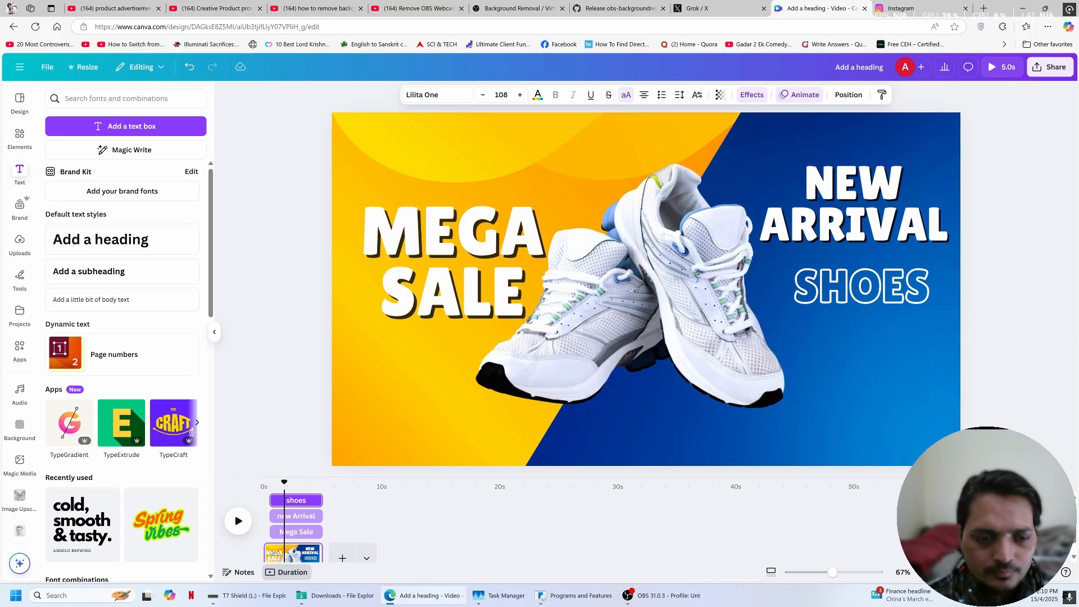
# Change the SHOES text animation to Merge on enter and replay the video from the beginning
pyautogui.click(301, 507)
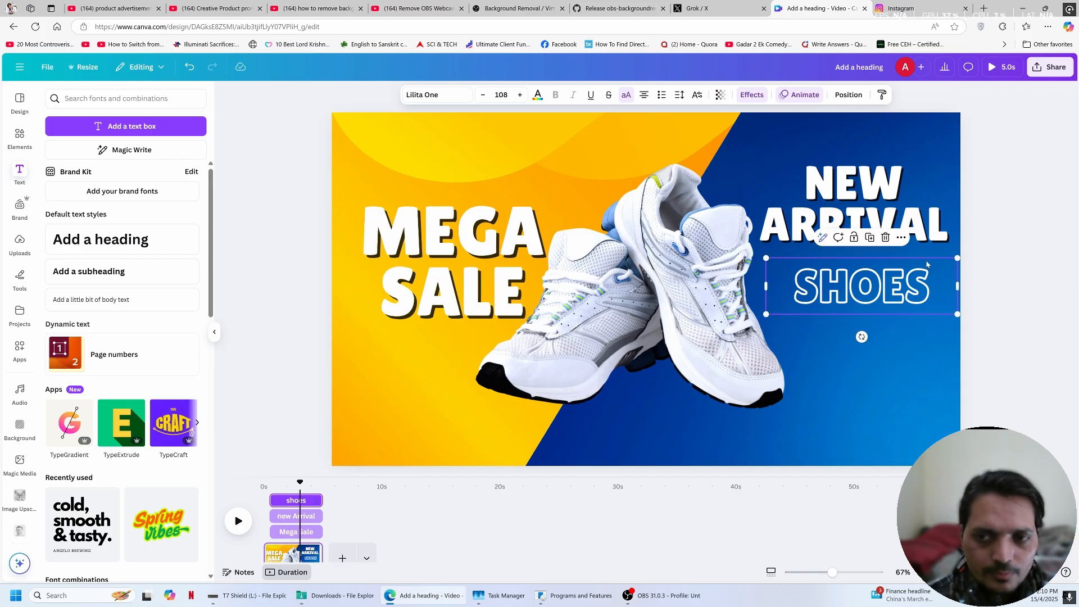
pyautogui.click(808, 97)
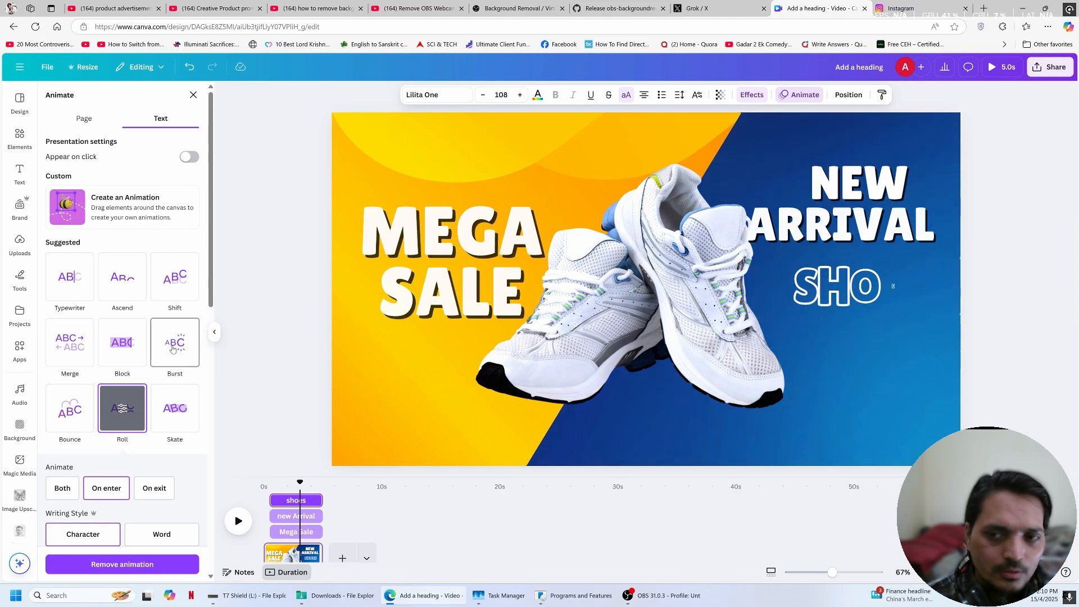
pyautogui.click(69, 342)
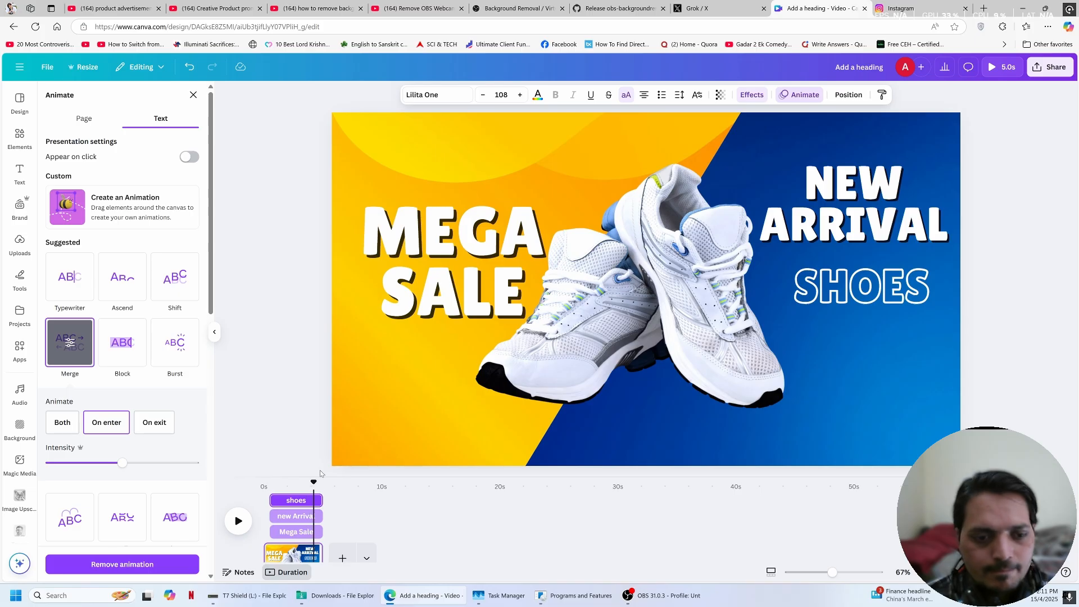
pyautogui.moveTo(314, 485); pyautogui.dragTo(265, 483)
pyautogui.press('space')
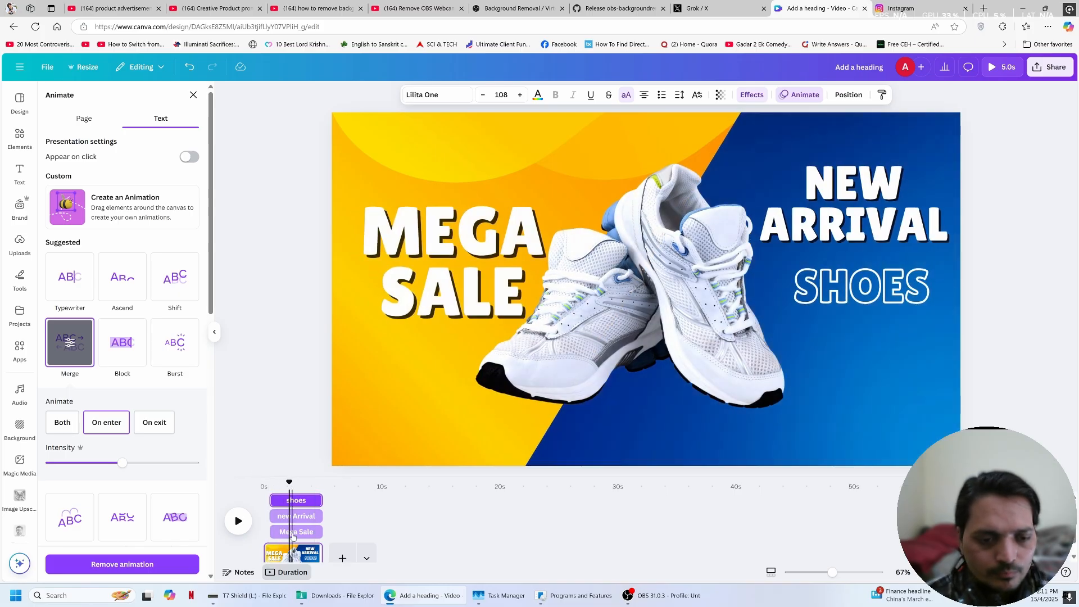
# Shorten the page to 2.1 seconds and duplicate it
pyautogui.moveTo(320, 553); pyautogui.dragTo(290, 553)
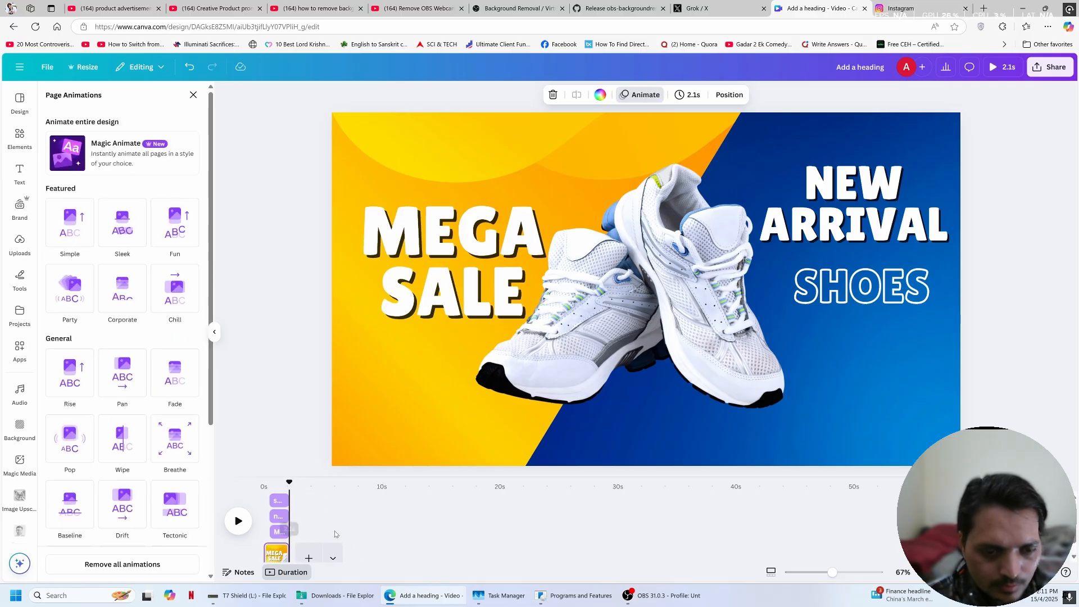
pyautogui.click(276, 553)
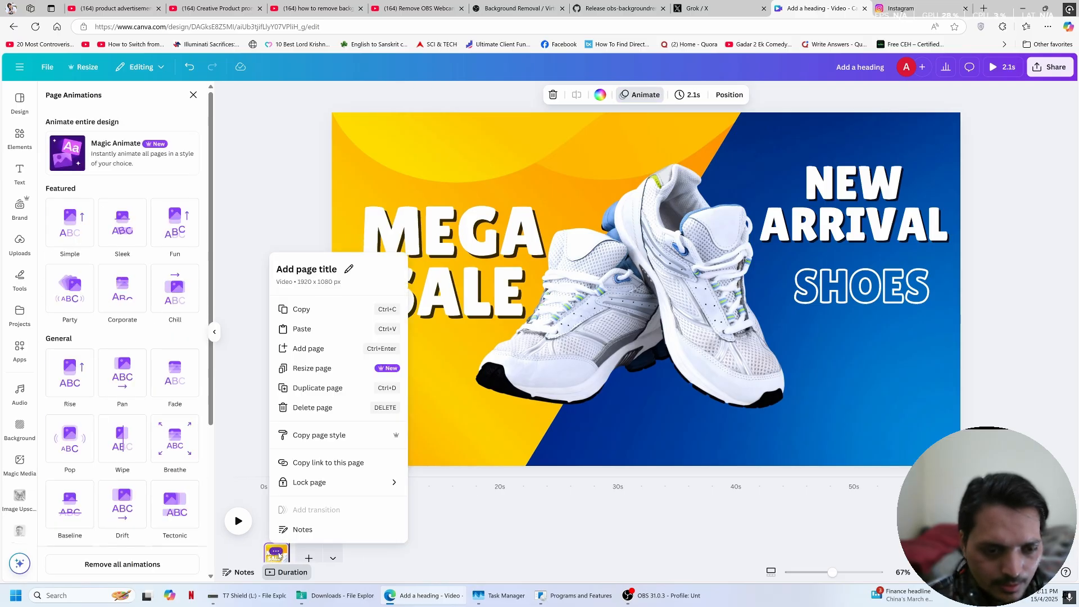
pyautogui.click(337, 392)
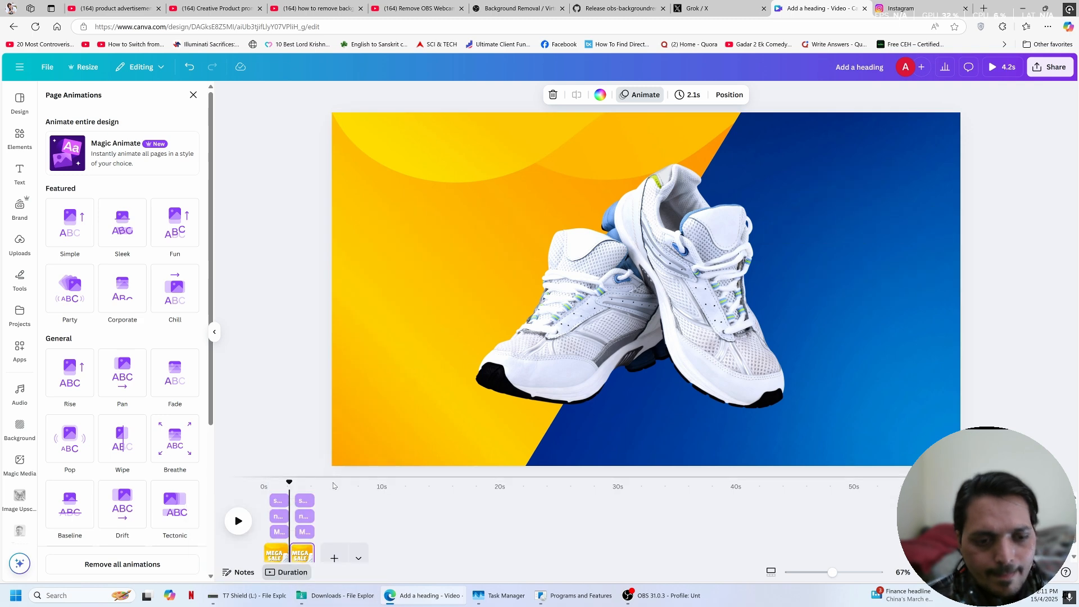
# Delete the MEGA SALE, NEW ARRIVAL and SHOES texts from the duplicated second page
pyautogui.moveTo(289, 481); pyautogui.dragTo(306, 483)
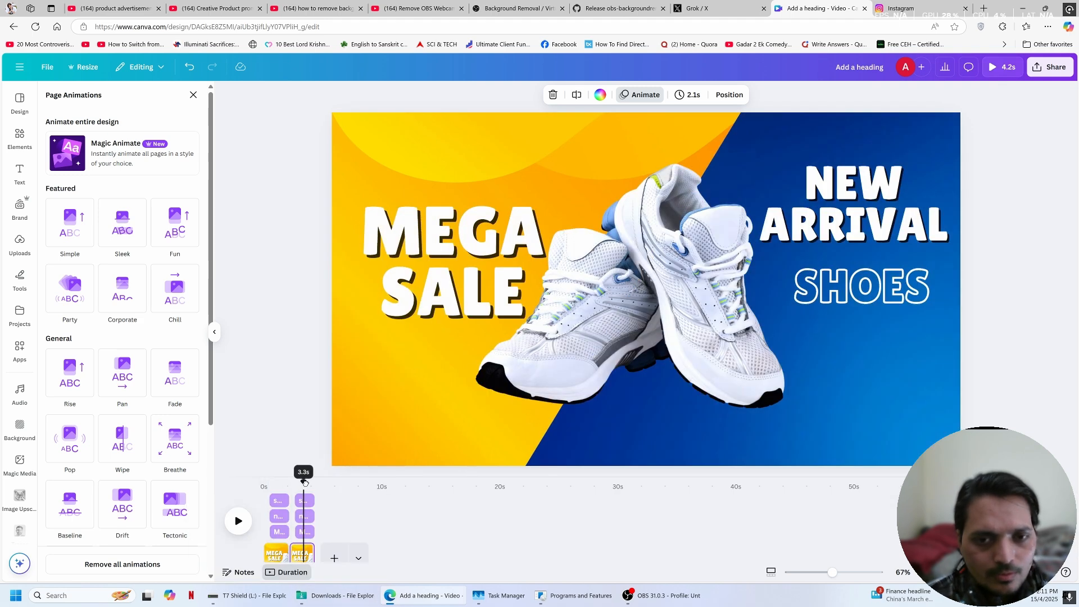
pyautogui.click(465, 227)
pyautogui.press('Delete')
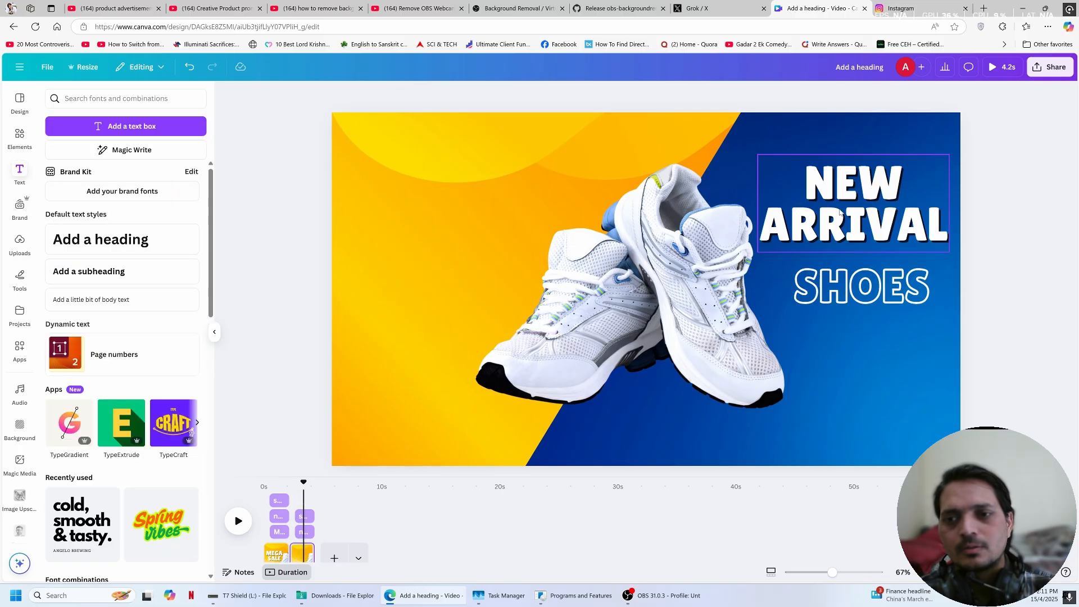
pyautogui.click(843, 220)
pyautogui.press('Delete')
pyautogui.click(842, 303)
pyautogui.press('Delete')
# Enlarge the shoes image on the second page into a close-up that fills the page's left half and runs past its edges
pyautogui.click(748, 315)
pyautogui.moveTo(747, 314); pyautogui.dragTo(628, 264)
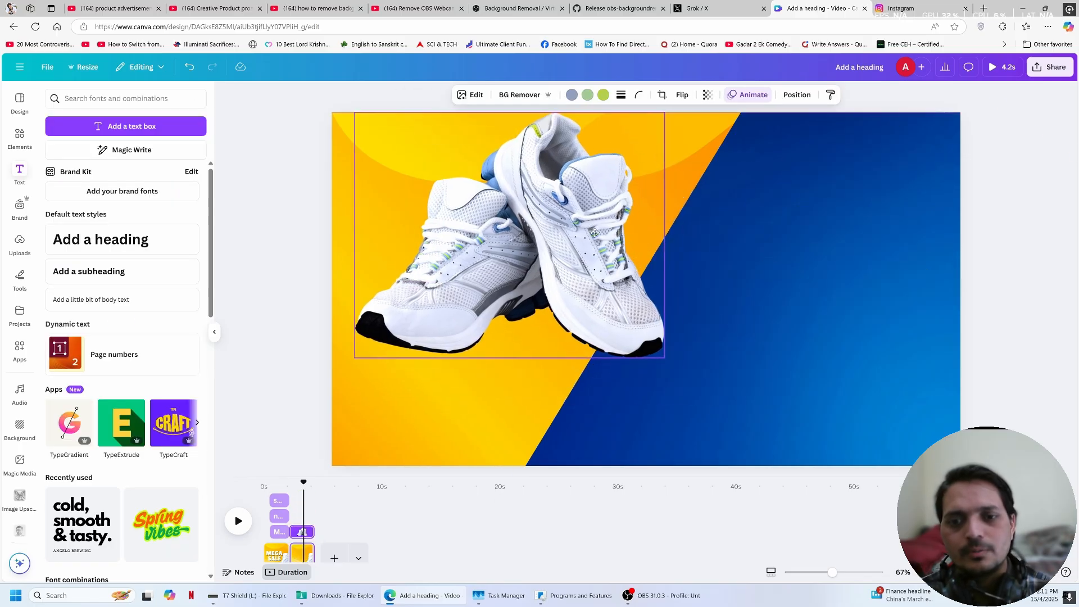
pyautogui.moveTo(664, 358); pyautogui.dragTo(970, 600)
pyautogui.moveTo(872, 382); pyautogui.dragTo(593, 276)
# Delete the blue gradient image from the second page
pyautogui.click(768, 146)
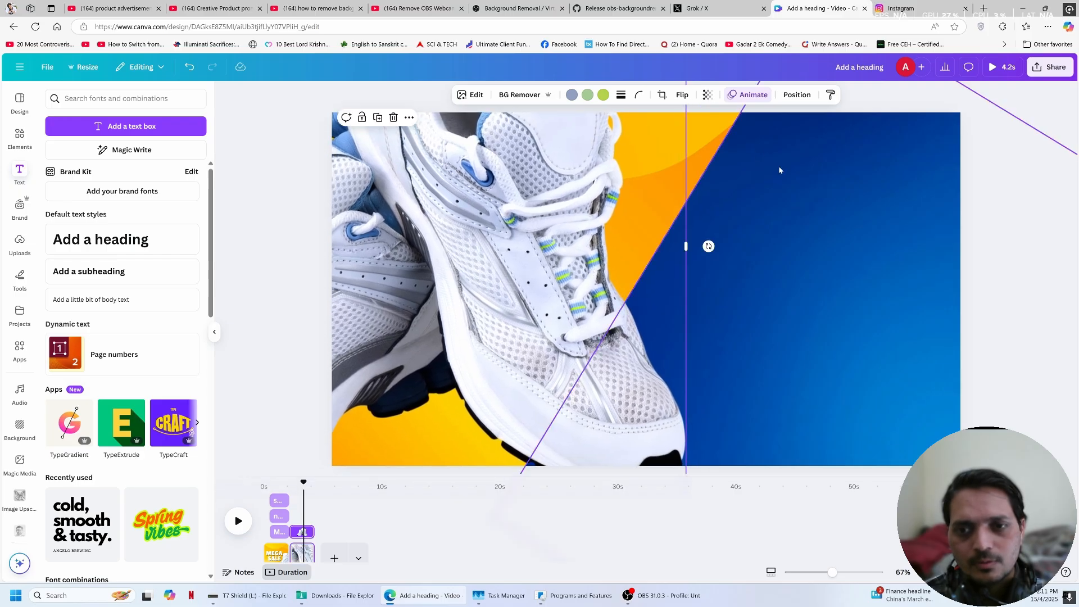
pyautogui.moveTo(742, 230); pyautogui.dragTo(848, 277)
pyautogui.press('Delete')
# Search the elements library for "circle grudge" and show all the graphics results
pyautogui.click(20, 137)
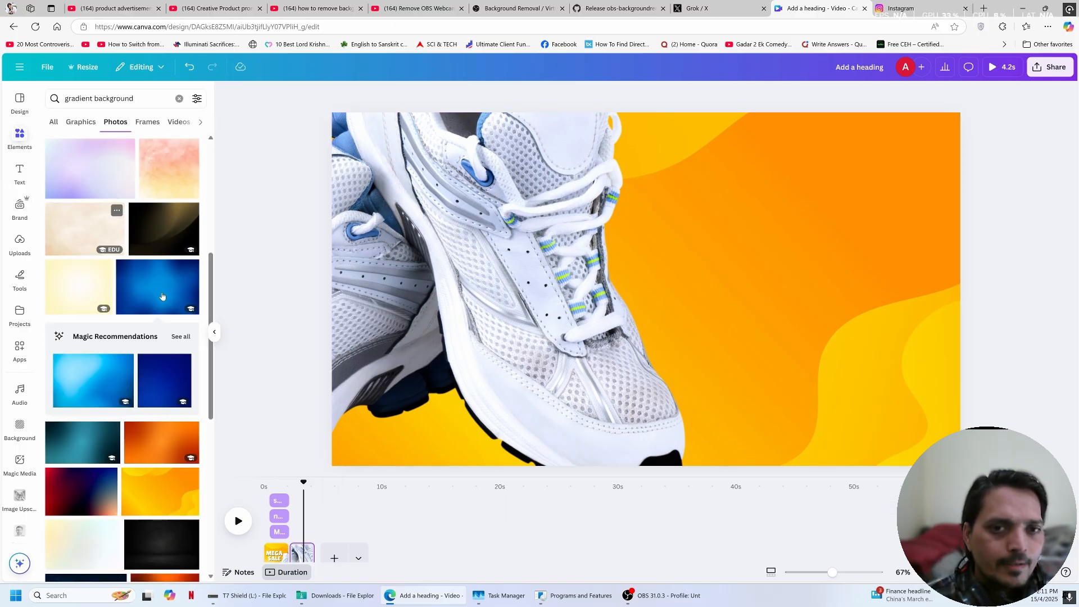
pyautogui.click(179, 99)
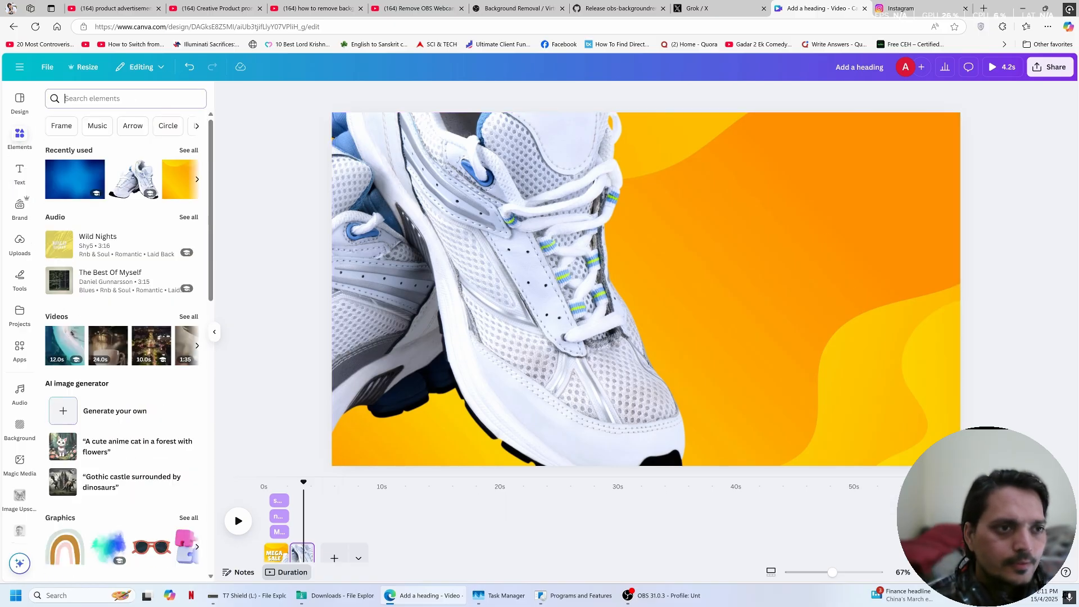
pyautogui.write('circle')
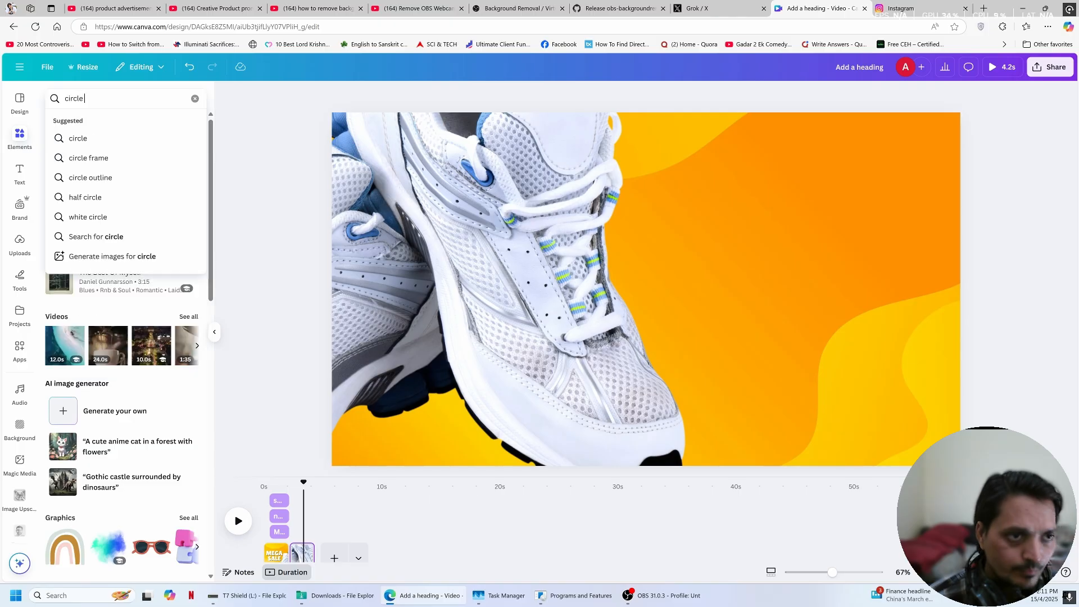
pyautogui.write(' grudge')
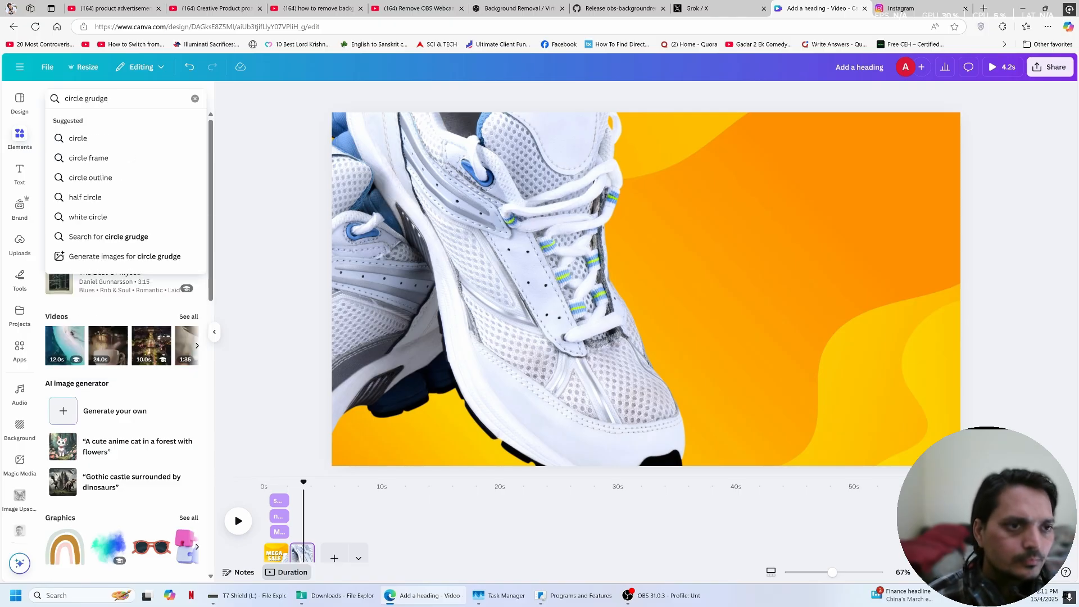
pyautogui.press('Return')
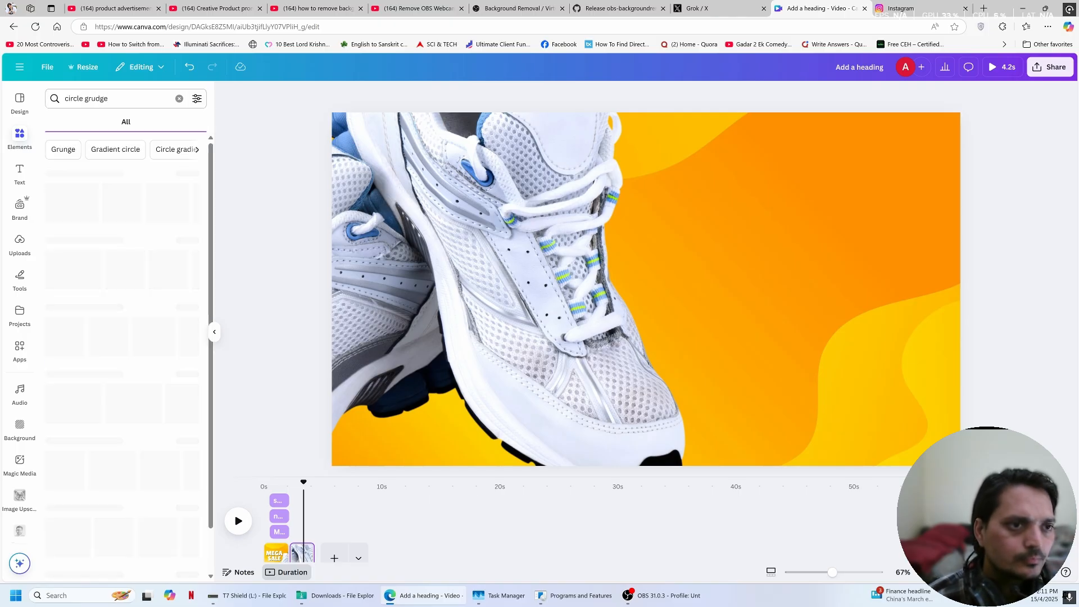
pyautogui.click(186, 174)
# Add the red gradient circle graphic to the second page and place it on the orange area beside the shoe
pyautogui.scroll(-4, 105, 298)
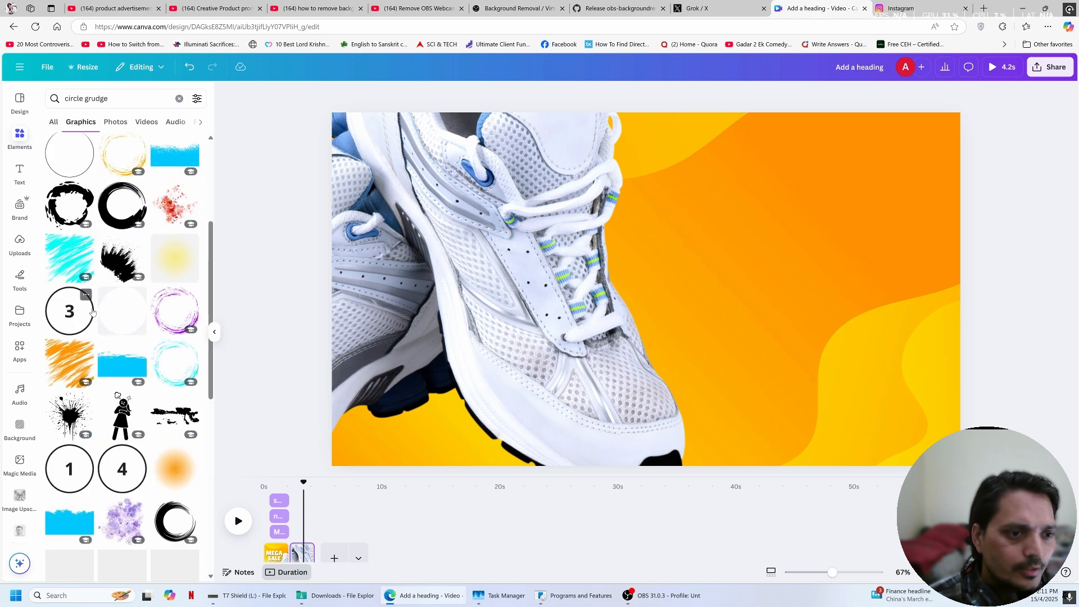
pyautogui.scroll(-6, 93, 312)
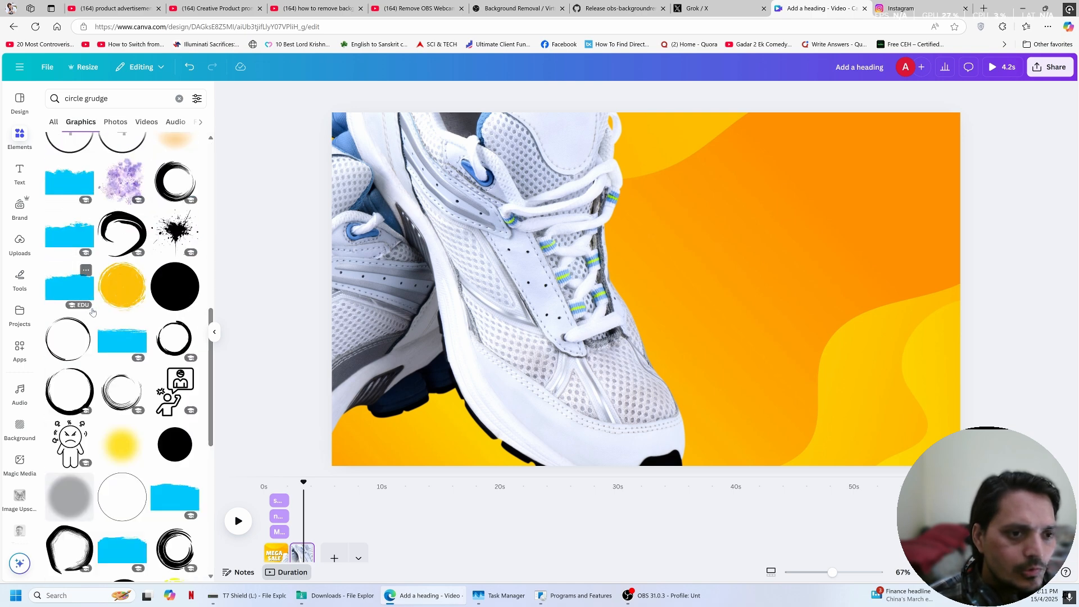
pyautogui.scroll(-6, 93, 311)
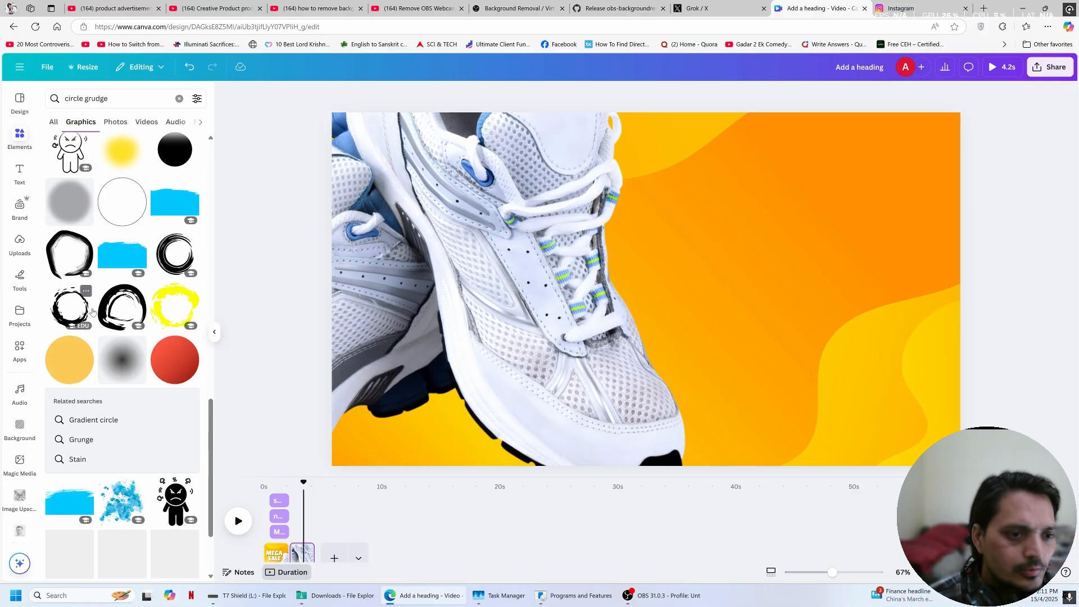
pyautogui.click(162, 313)
pyautogui.moveTo(667, 286); pyautogui.dragTo(808, 285)
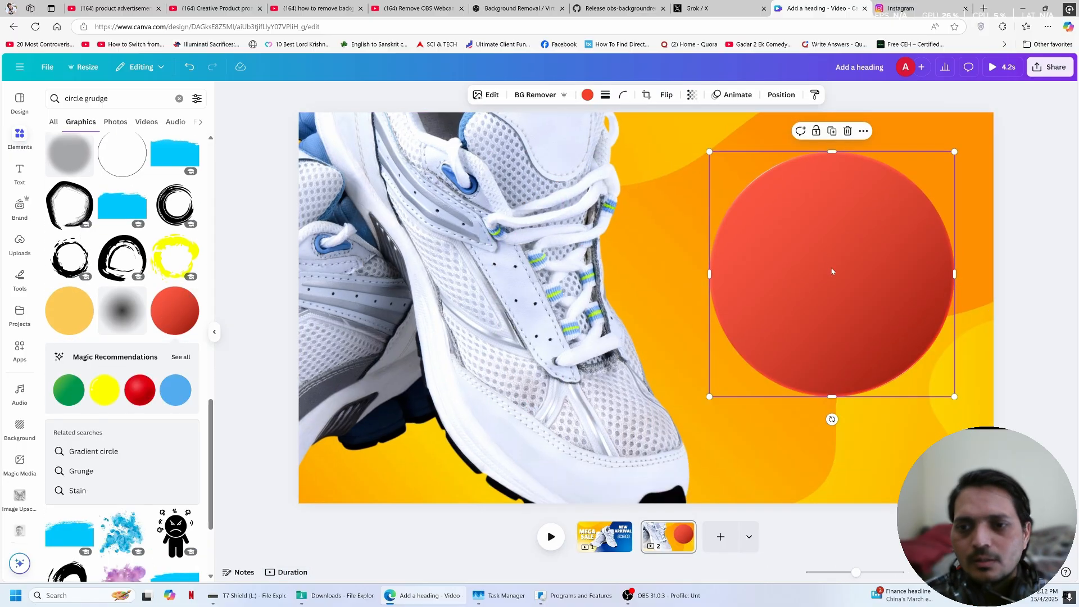
pyautogui.moveTo(827, 256); pyautogui.dragTo(822, 268)
# Add a heading to the second page reading "50%" on the first line and "oFFer" on the second
pyautogui.click(20, 173)
pyautogui.click(102, 239)
pyautogui.hotkey('ctrl', 'a')
pyautogui.write('50%')
pyautogui.press('Return')
pyautogui.write('oFFer')
# Format the whole offer heading in uppercase with the Impact font
pyautogui.hotkey('ctrl', 'a')
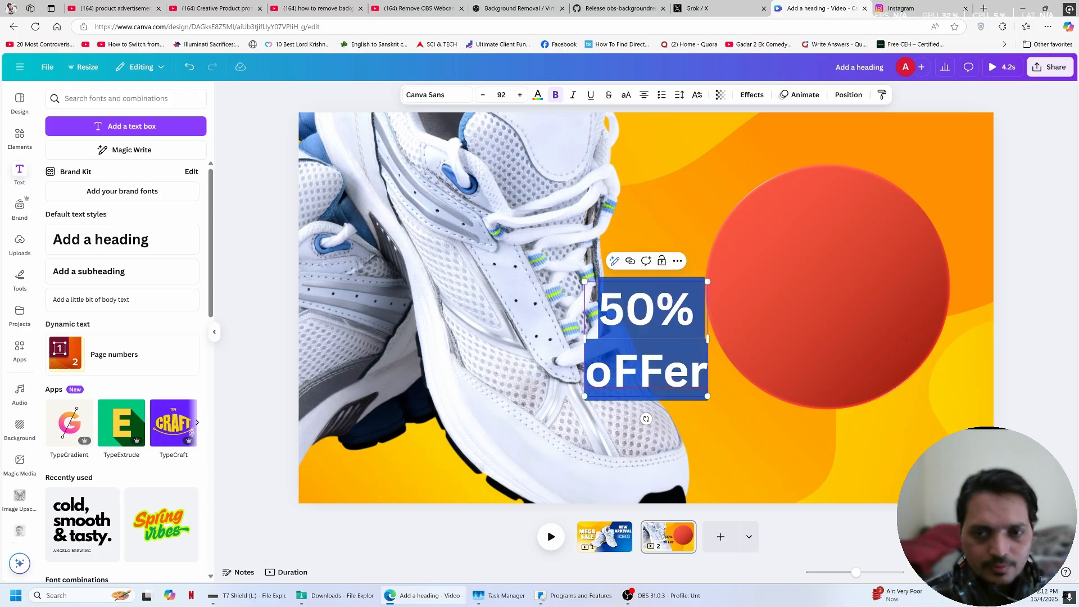
pyautogui.click(626, 95)
pyautogui.click(437, 95)
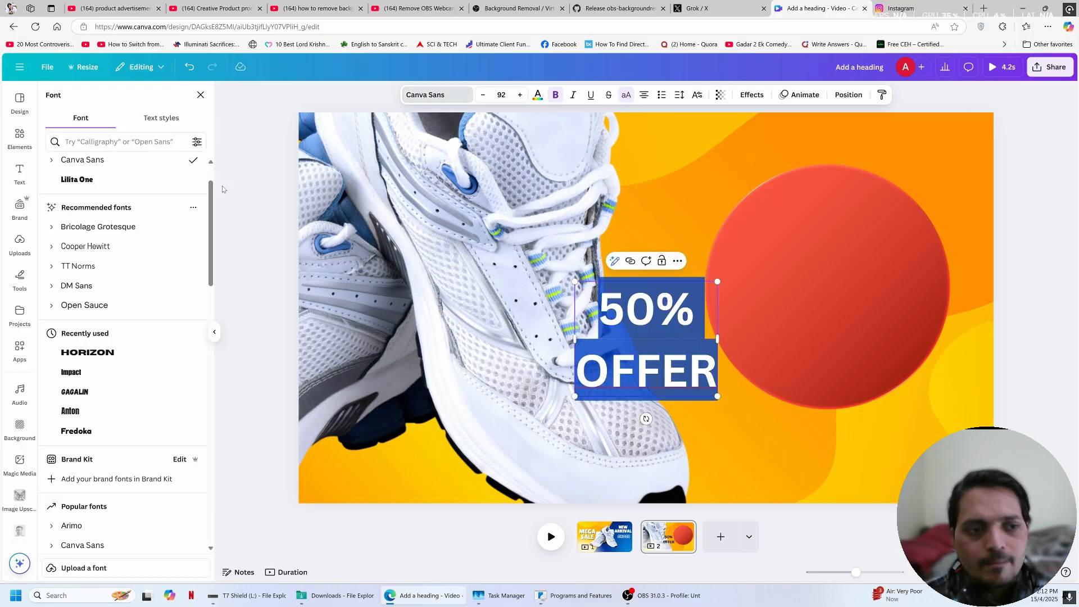
pyautogui.click(119, 372)
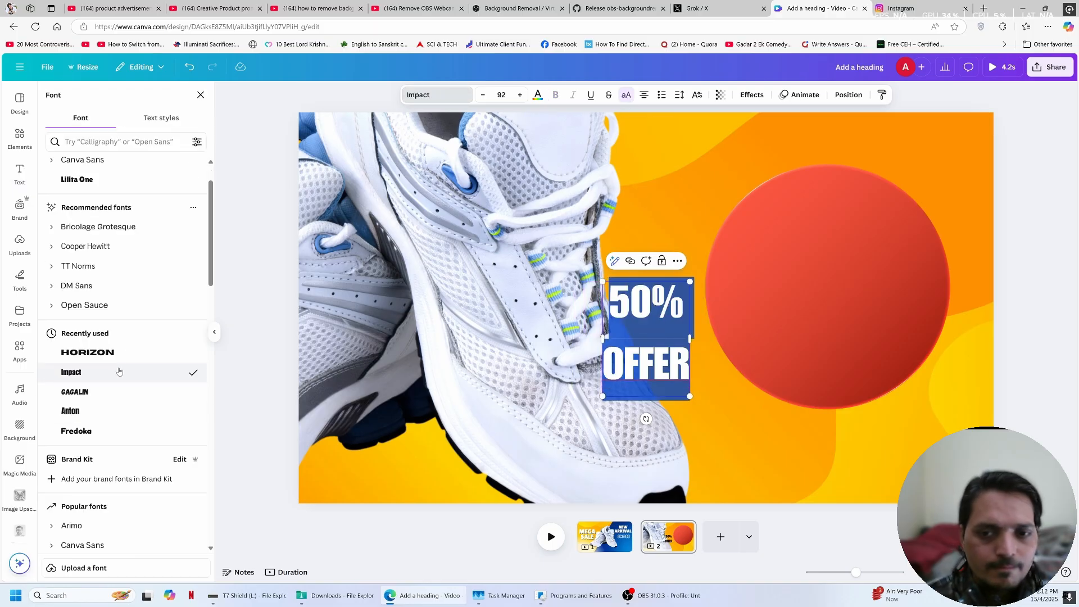
# Tighten the line spacing of the 50% OFFER text to 0.85
pyautogui.click(652, 317)
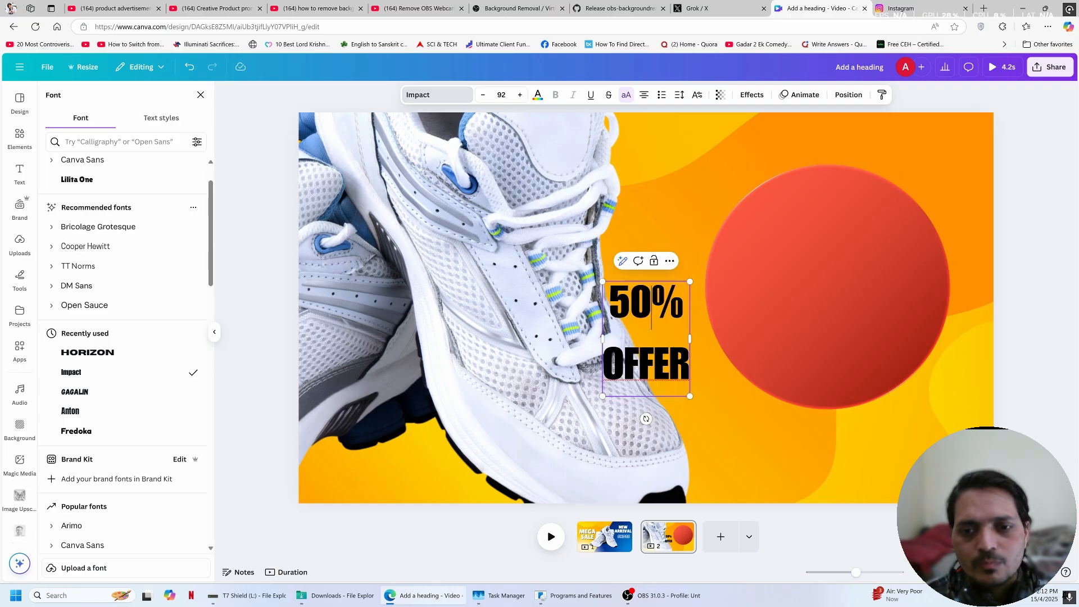
pyautogui.hotkey('ctrl', 'a')
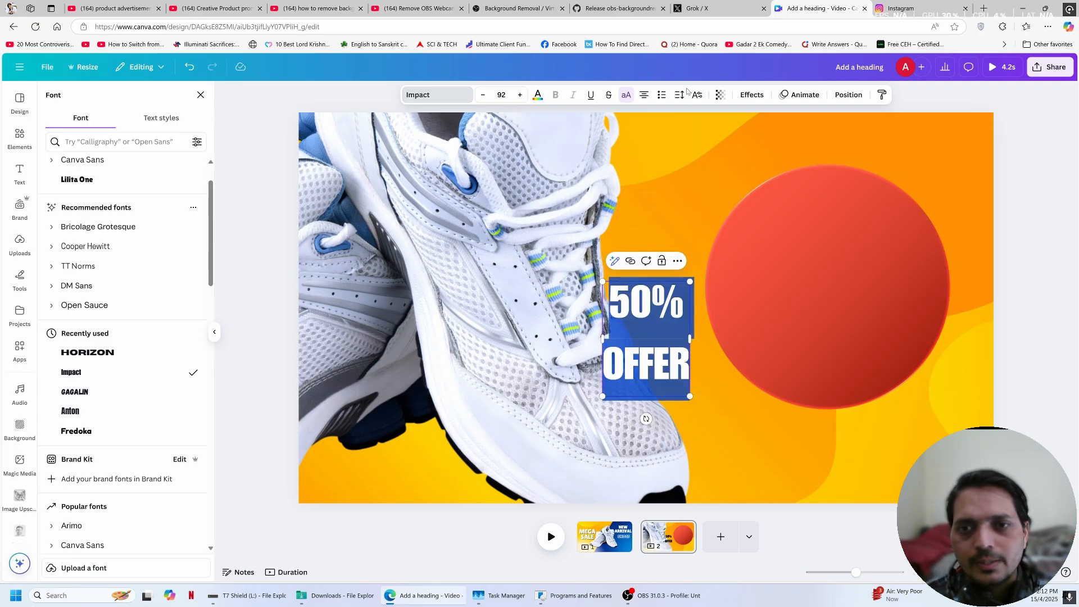
pyautogui.click(680, 95)
pyautogui.moveTo(661, 171); pyautogui.dragTo(643, 172)
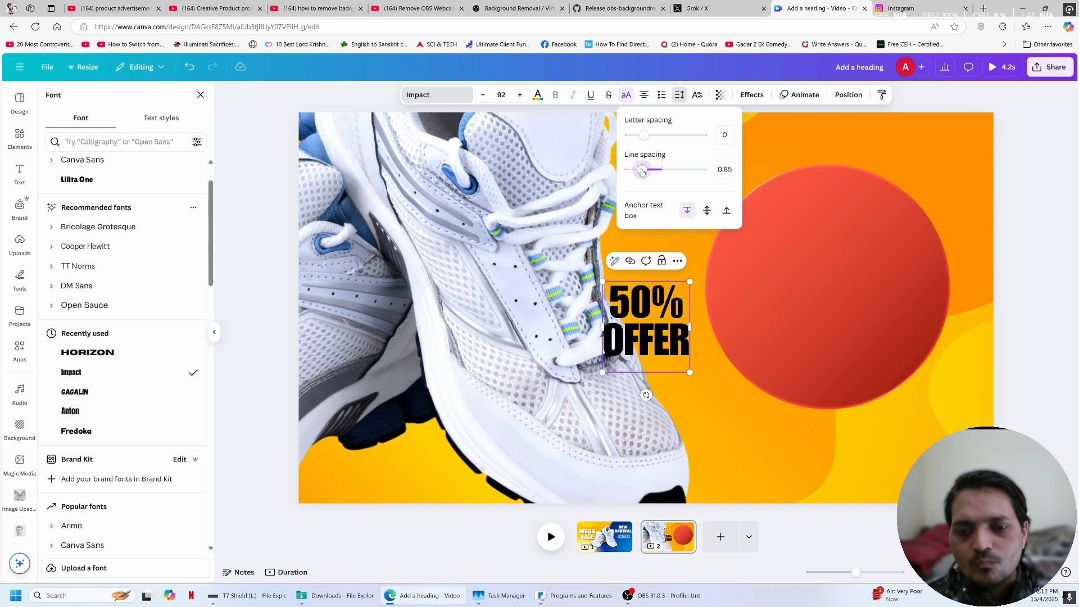
# Move the 50% OFFER text onto the red circle and enlarge it to about size 197 so it spans the circle
pyautogui.click(625, 341)
pyautogui.click(748, 331)
pyautogui.moveTo(679, 318); pyautogui.dragTo(811, 237)
pyautogui.moveTo(820, 295); pyautogui.dragTo(917, 405)
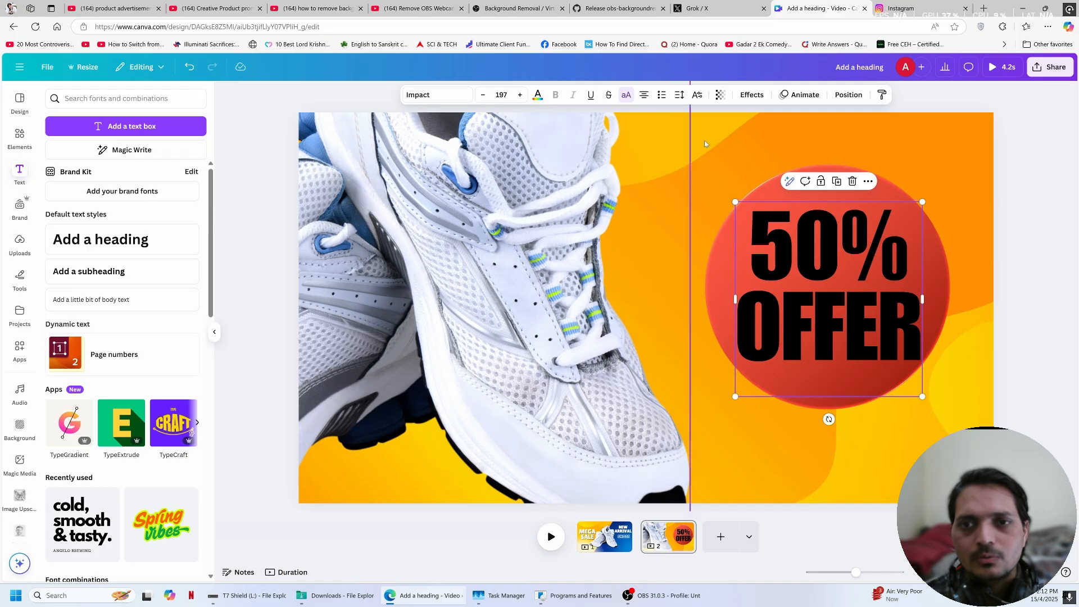
# Color the 50% OFFER text white and shift it slightly upward within the red circle
pyautogui.click(541, 96)
pyautogui.click(196, 412)
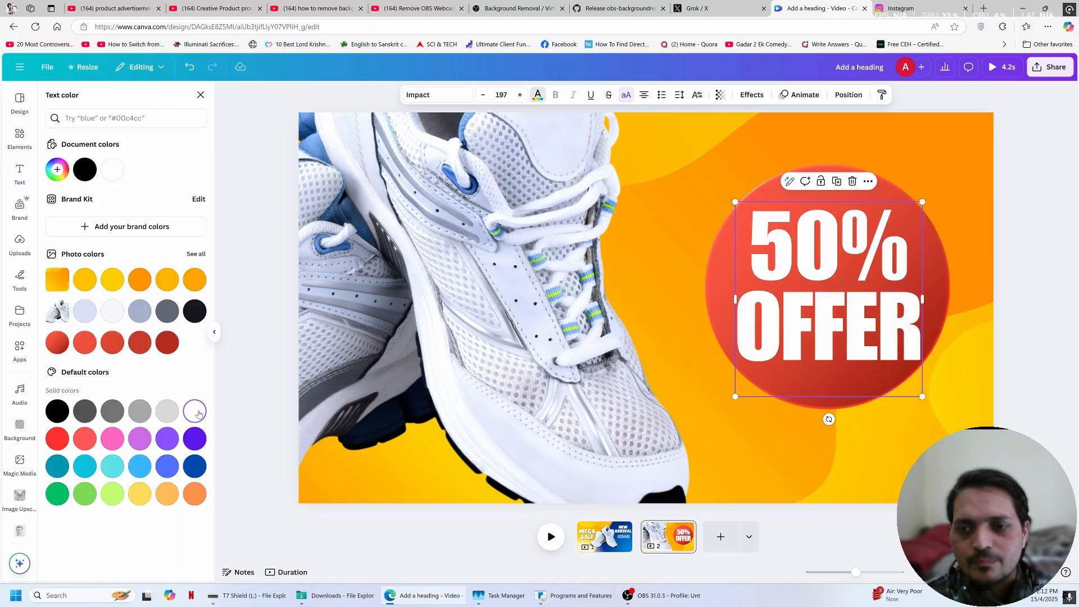
pyautogui.click(819, 268)
pyautogui.click(1039, 208)
pyautogui.click(873, 236)
pyautogui.moveTo(873, 237); pyautogui.dragTo(871, 229)
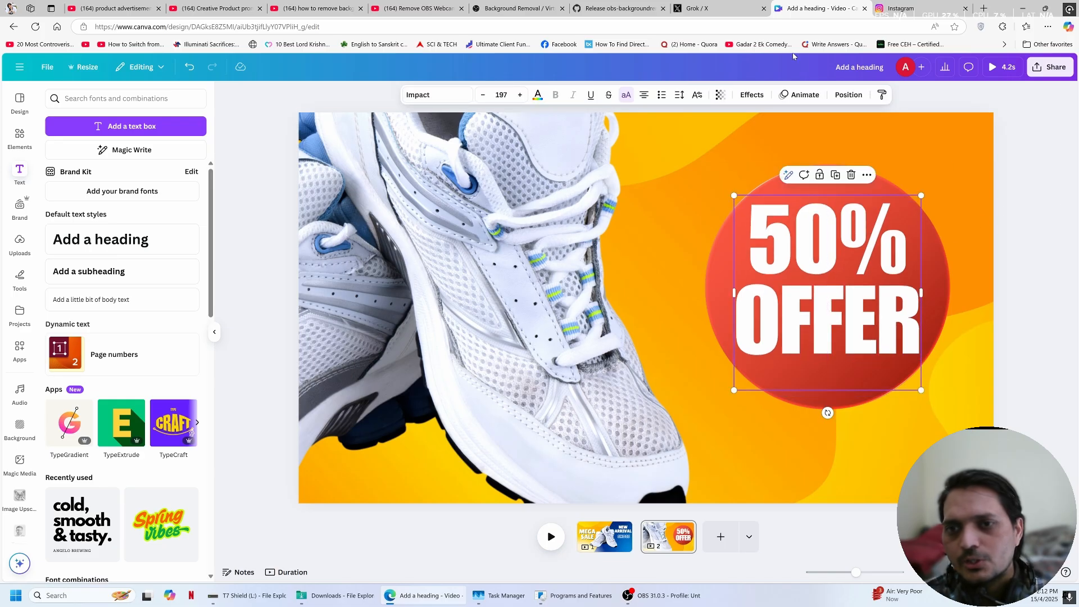
# Apply the Lift effect to the 50% OFFER text with an intensity of 100
pyautogui.click(746, 96)
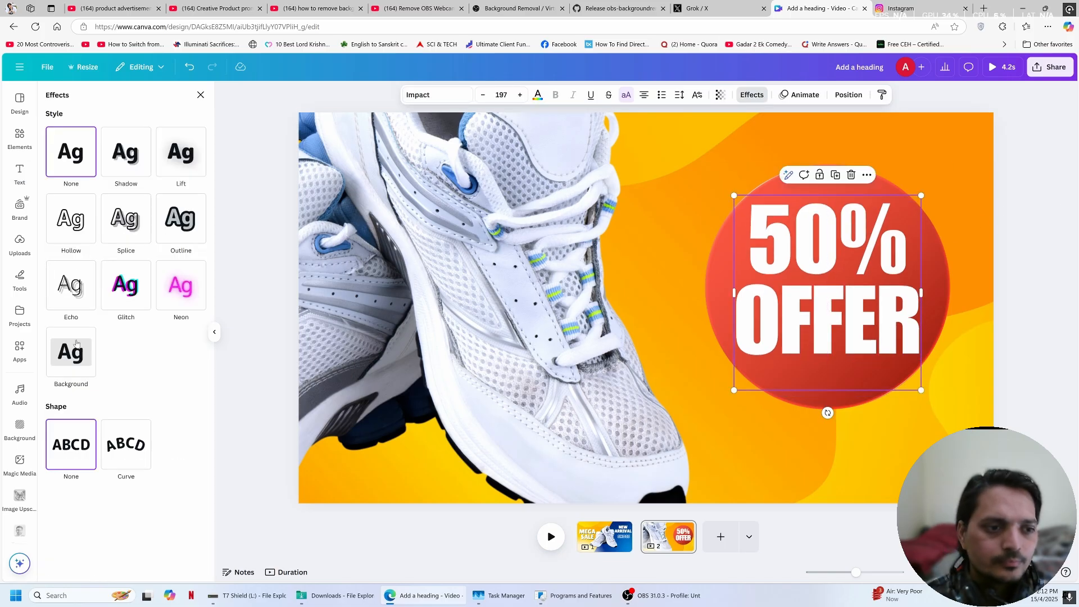
pyautogui.click(174, 157)
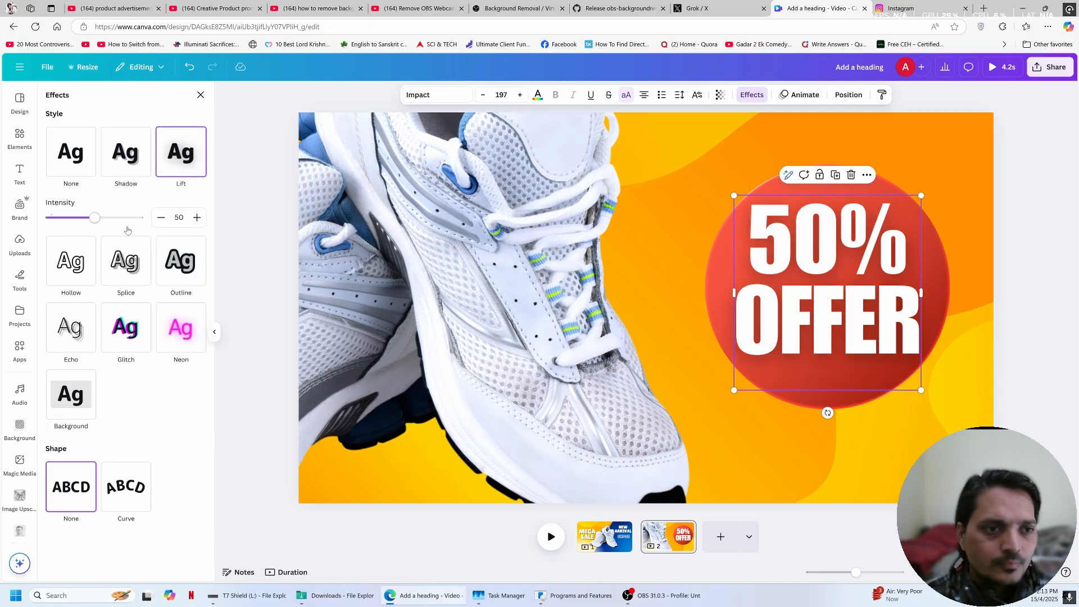
pyautogui.moveTo(95, 219); pyautogui.dragTo(147, 223)
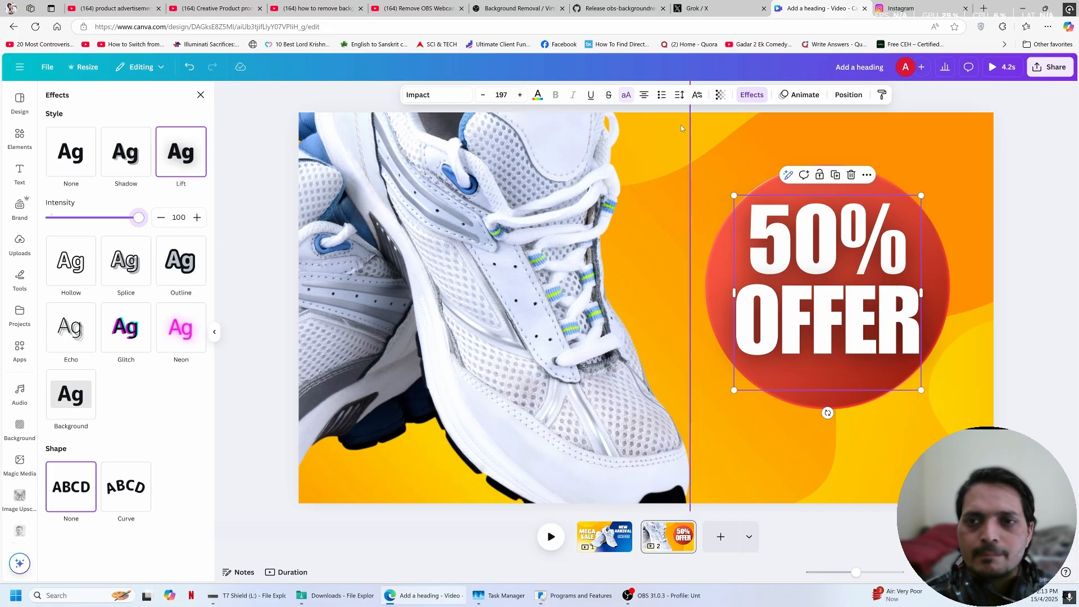
pyautogui.press('Escape')
pyautogui.press('Escape')
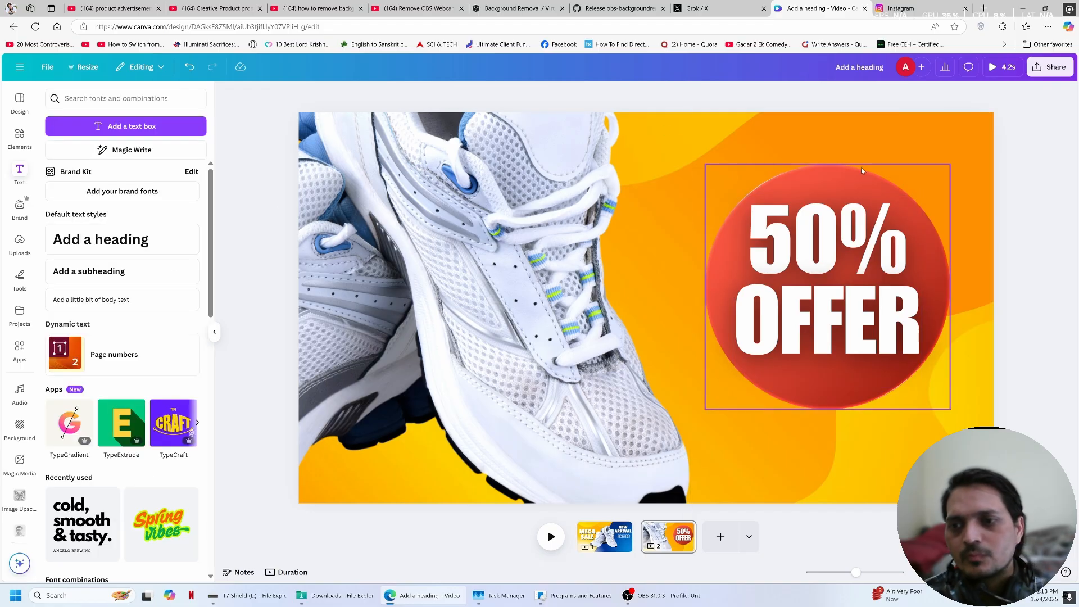
# Group the 50% OFFER text with the red circle
pyautogui.click(851, 231)
pyautogui.keyDown('shift'); pyautogui.click(716, 274); pyautogui.keyUp('shift')
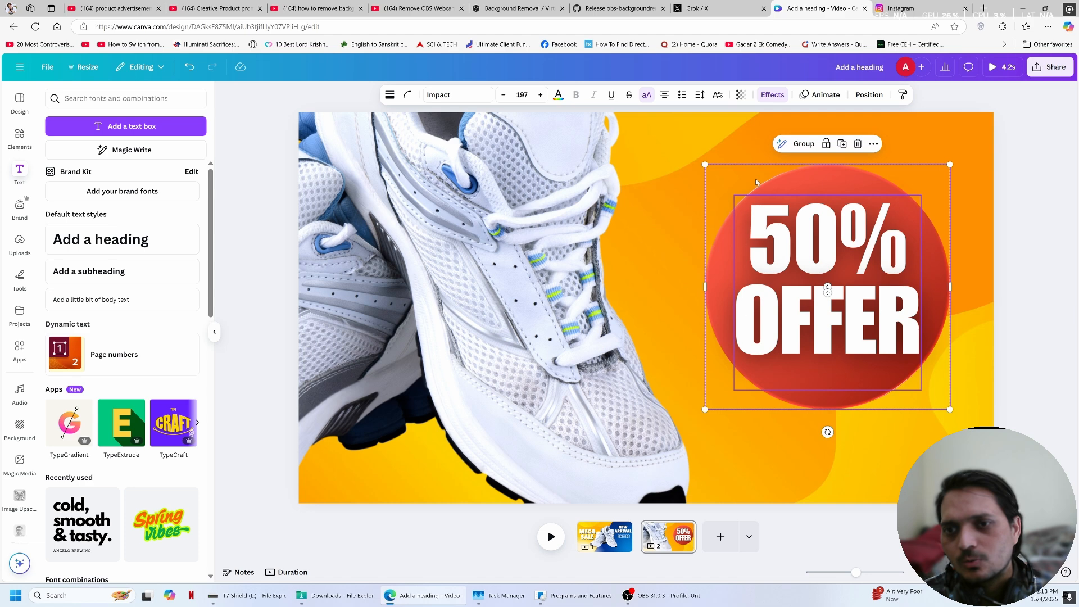
pyautogui.click(803, 145)
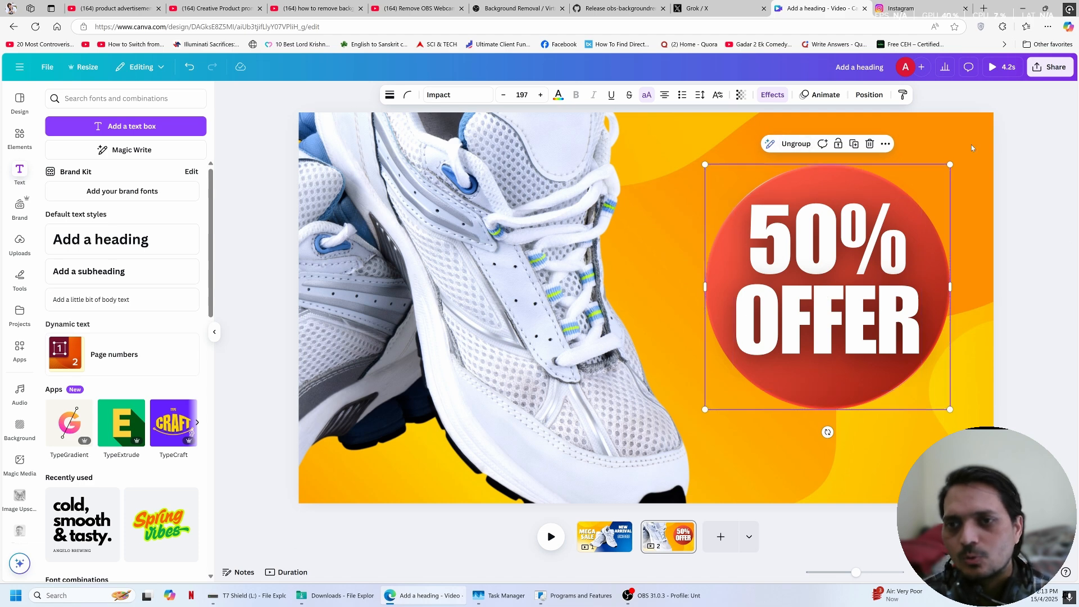
# Apply the Pop animation on enter to the grouped 50% OFFER badge
pyautogui.click(826, 93)
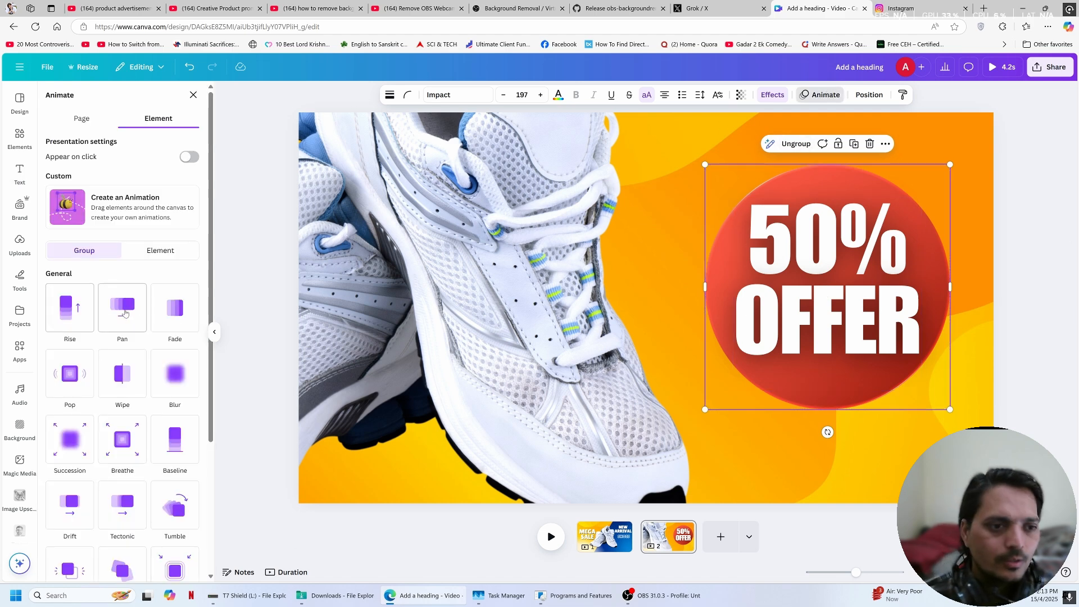
pyautogui.scroll(-2, 118, 364)
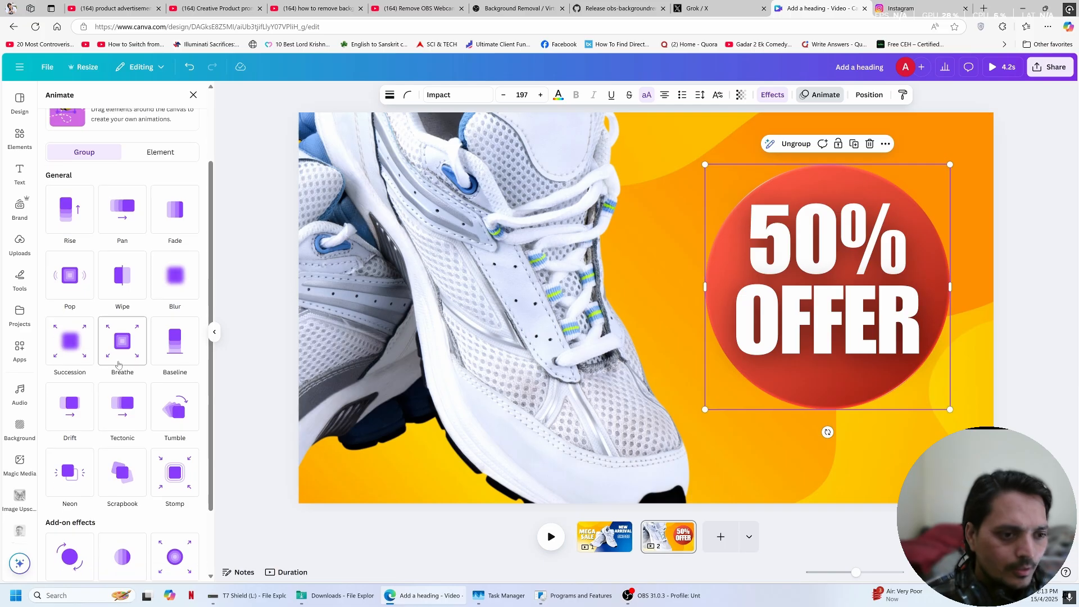
pyautogui.click(73, 276)
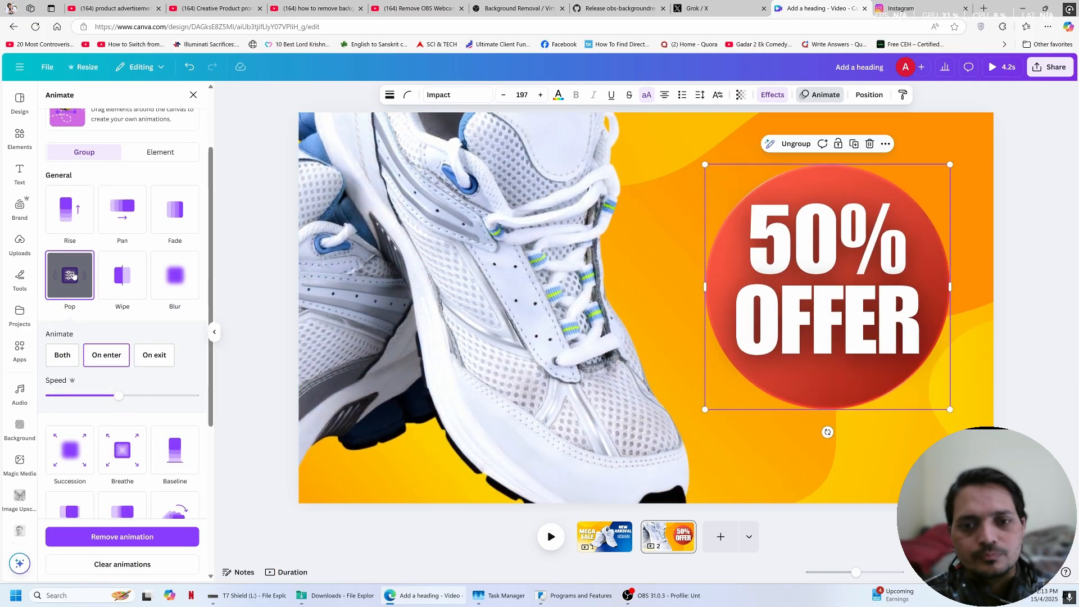
# Change the close-up shoe's animation to Pan on enter, moving from left to right
pyautogui.click(409, 257)
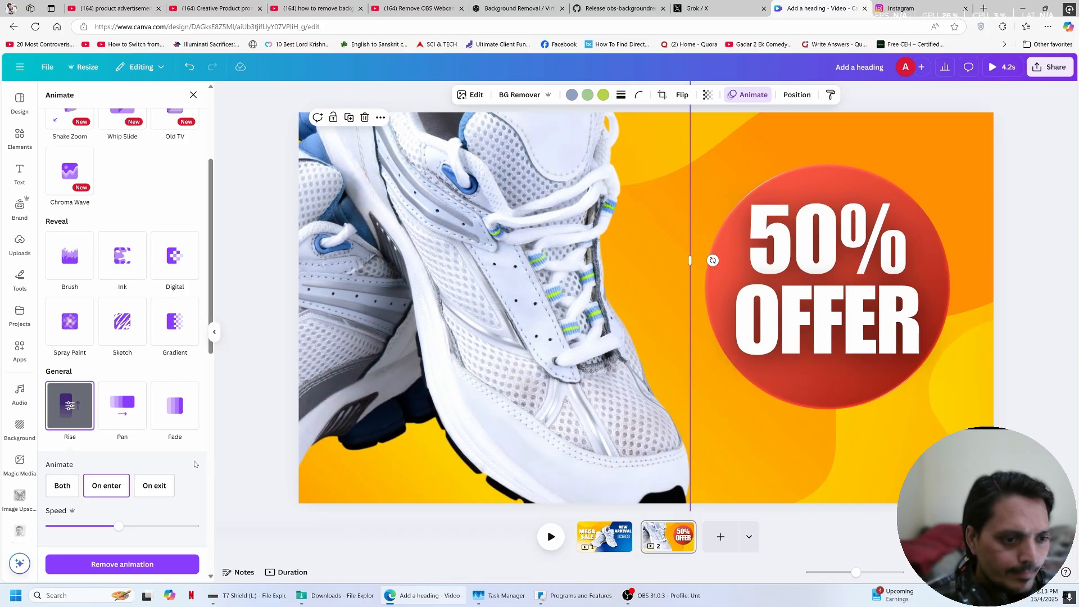
pyautogui.scroll(-2, 195, 464)
pyautogui.click(125, 314)
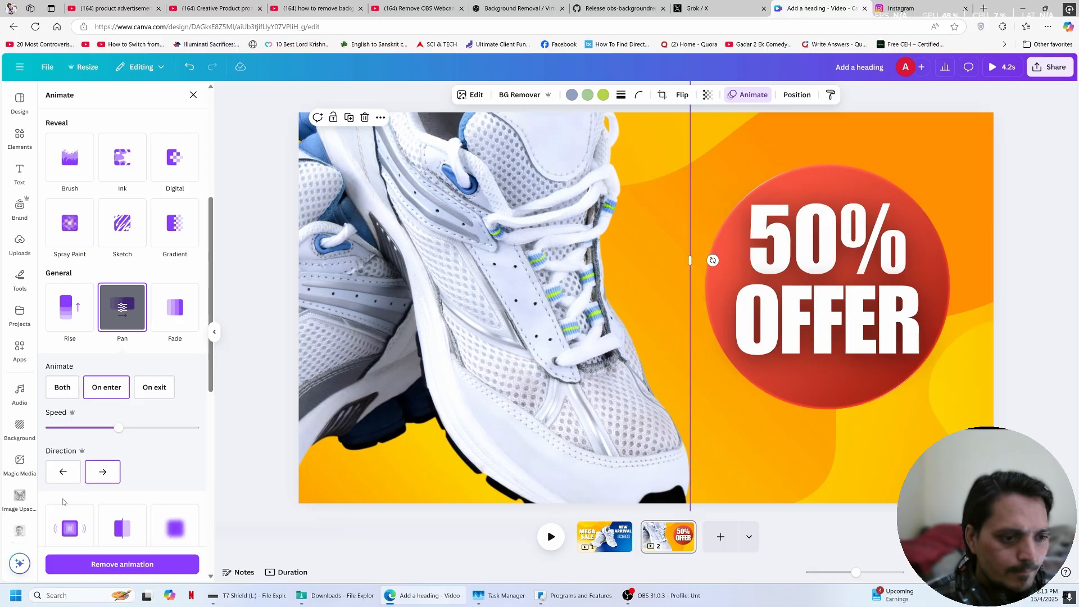
pyautogui.click(63, 472)
pyautogui.click(98, 479)
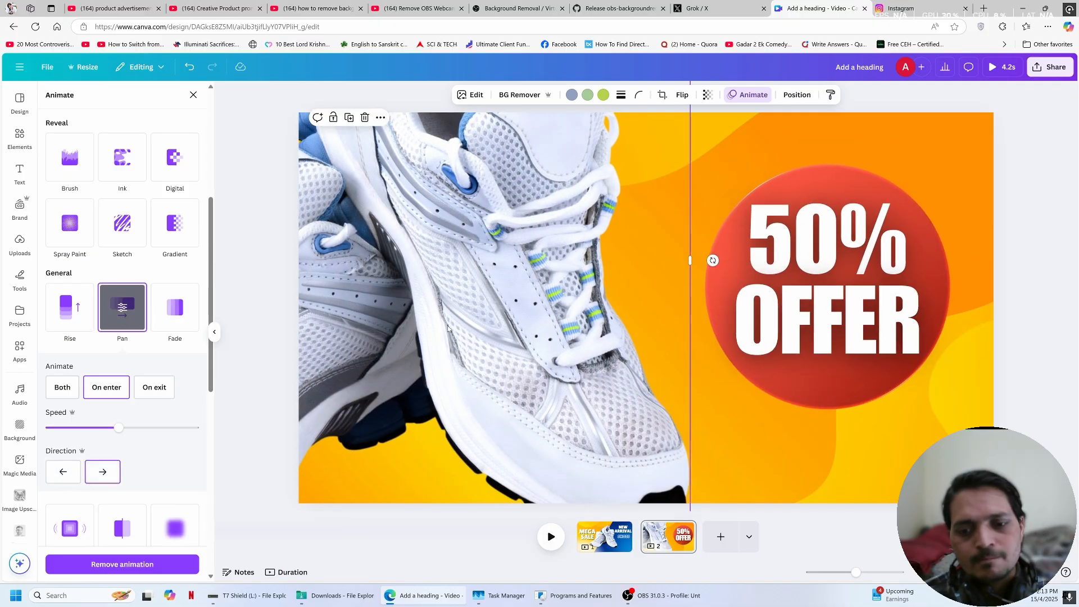
# Apply a 0.4-second Match & Move transition between the first and second pages, preview the video, and select the second page
pyautogui.click(637, 544)
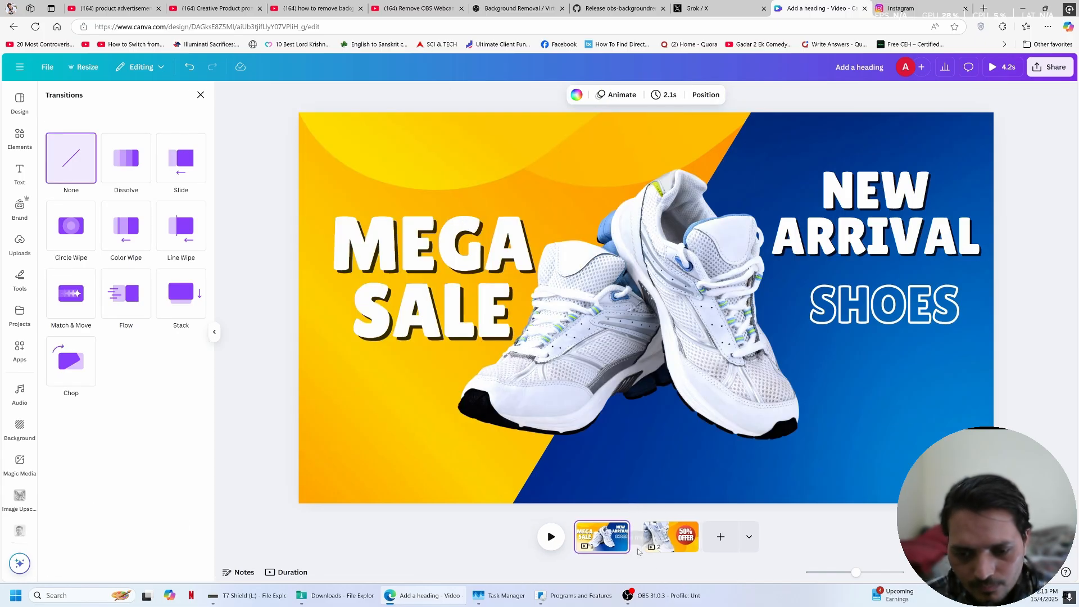
pyautogui.moveTo(638, 553)
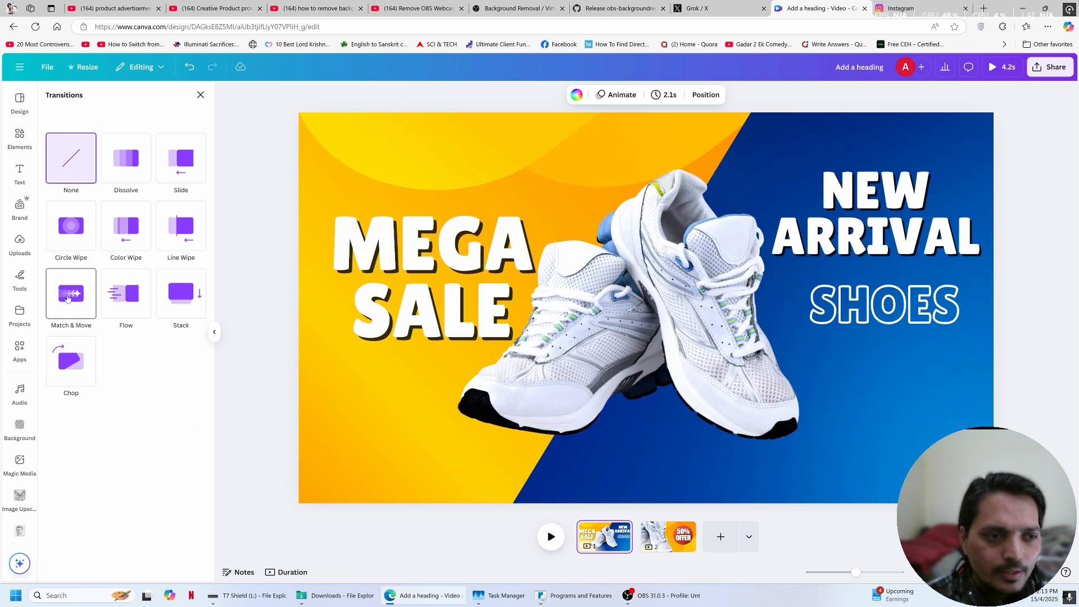
pyautogui.click(70, 300)
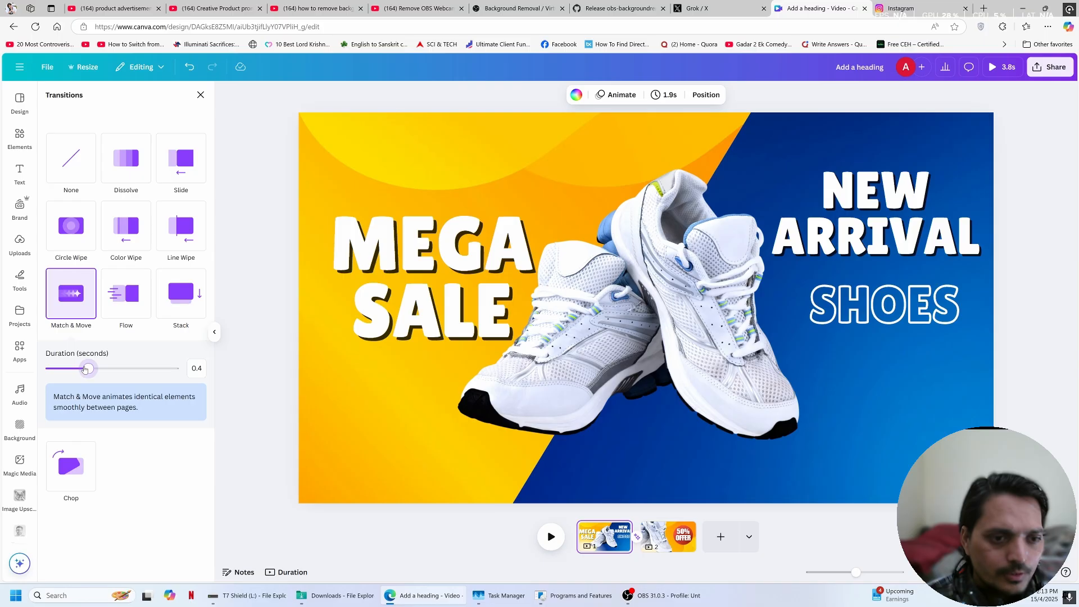
pyautogui.click(550, 537)
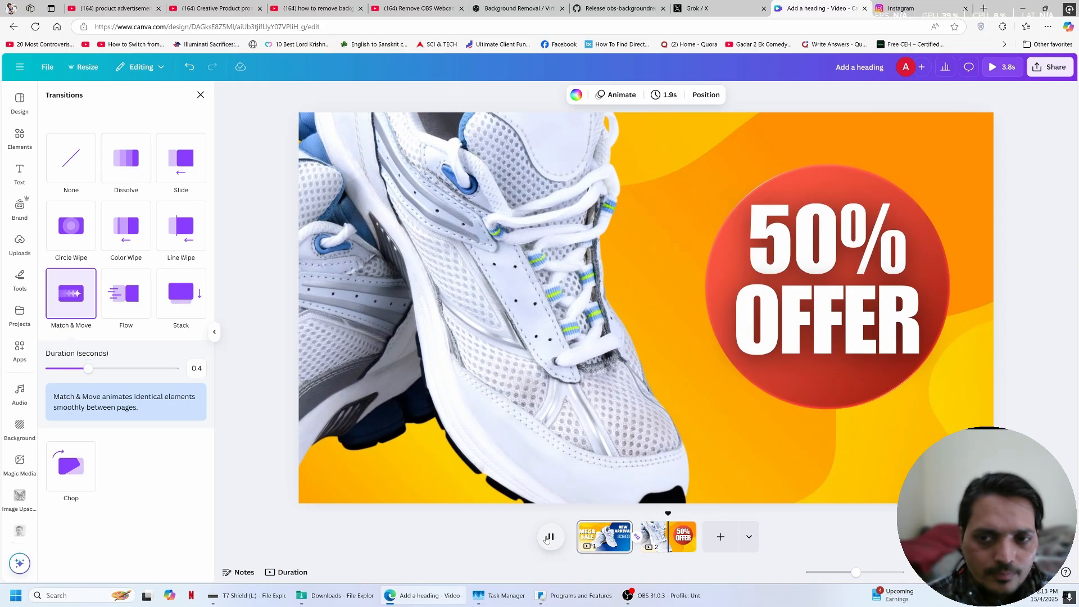
pyautogui.click(668, 545)
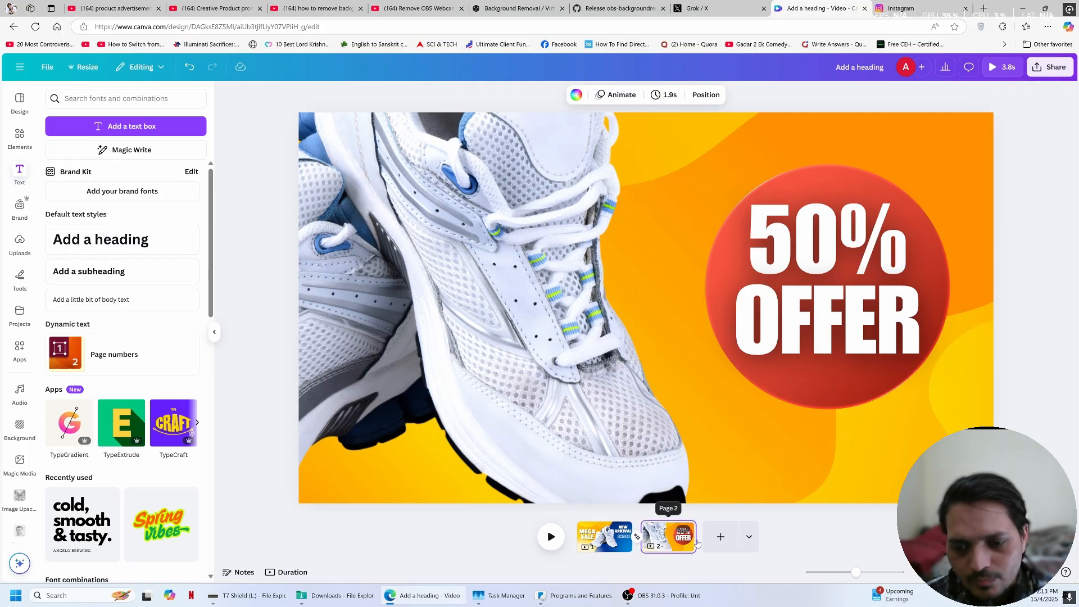
# Duplicate the second page to create the third page of the video
pyautogui.click(721, 538)
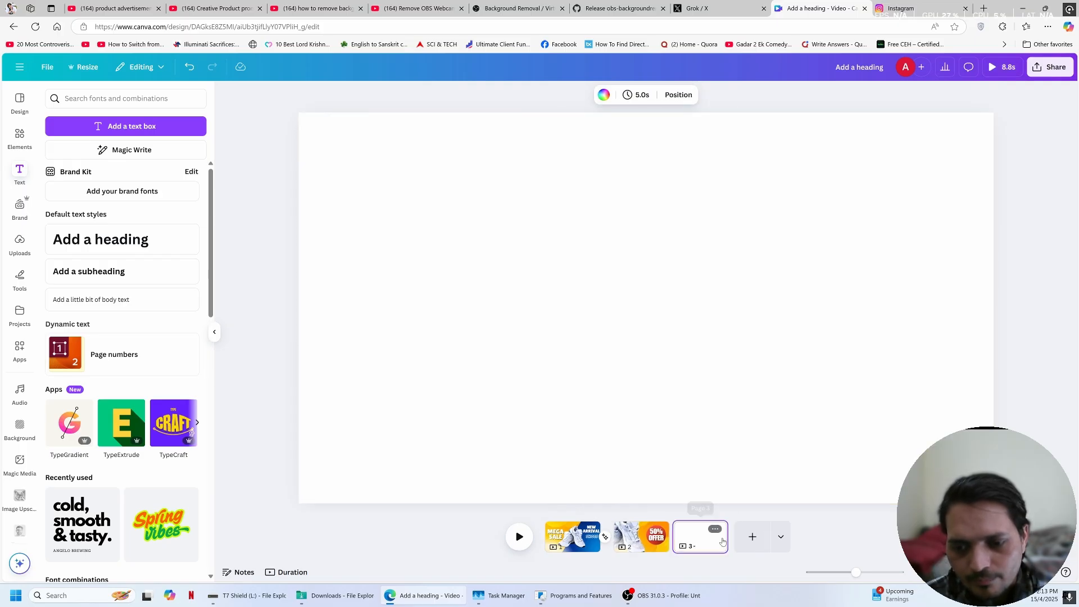
pyautogui.click(648, 542)
pyautogui.rightClick(649, 534)
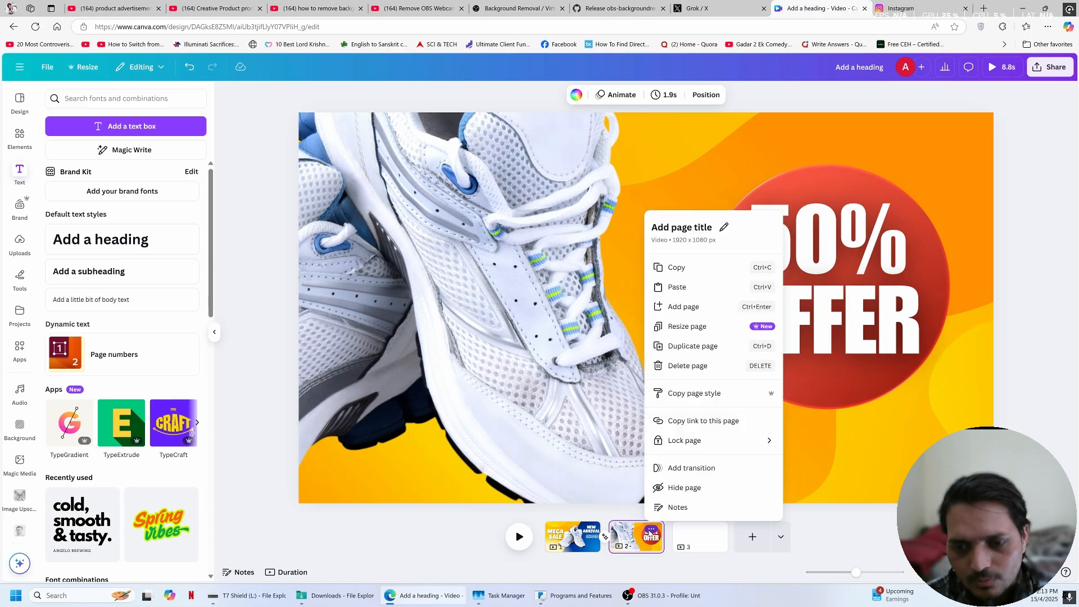
pyautogui.click(694, 345)
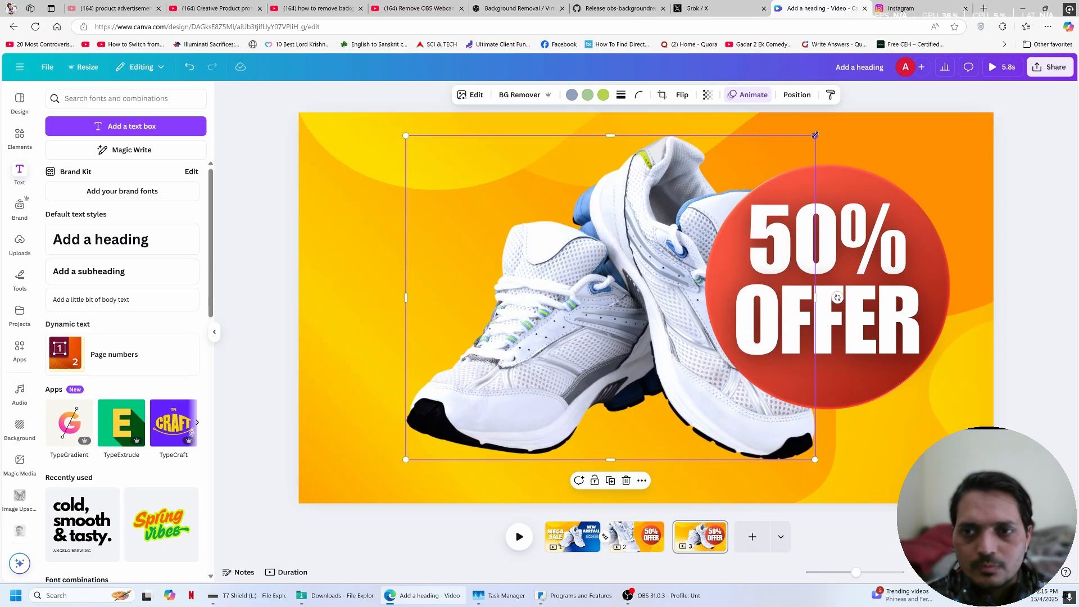
# Shrink the shoe pair into the lower-left area of the third page and delete the 50% OFFER badge there
pyautogui.moveTo(817, 136); pyautogui.dragTo(640, 230)
pyautogui.moveTo(599, 319); pyautogui.dragTo(503, 349)
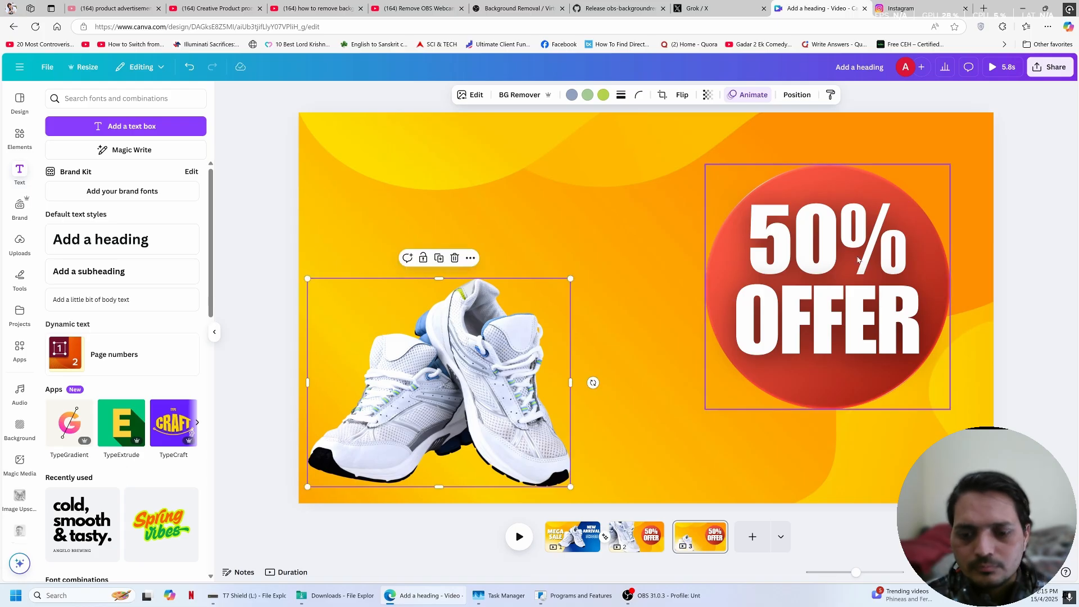
pyautogui.click(721, 543)
pyautogui.click(815, 284)
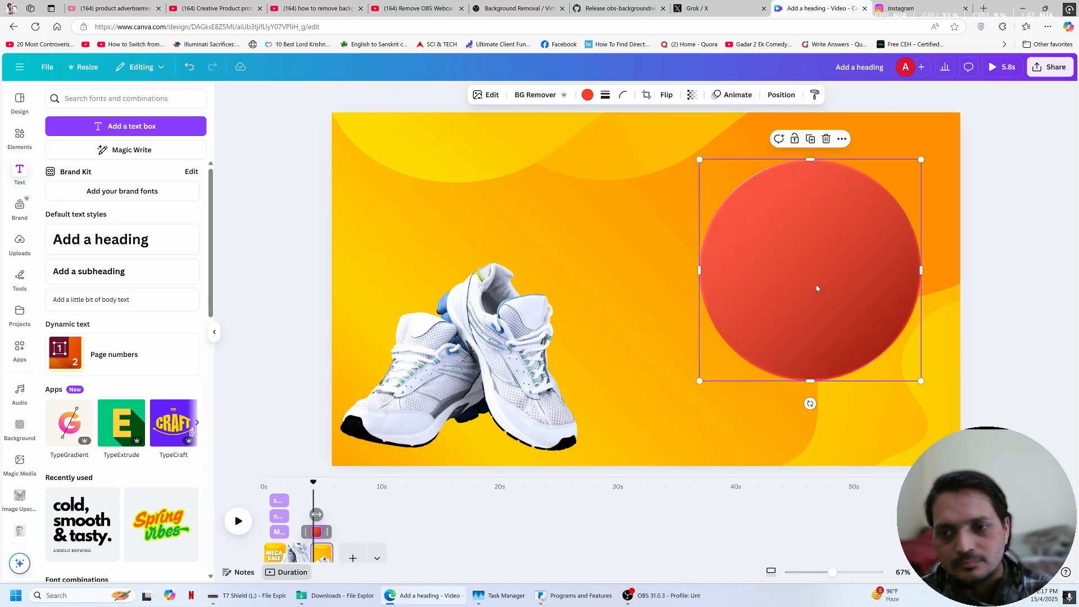
pyautogui.moveTo(313, 484)
pyautogui.mouseDown()
pyautogui.moveTo(289, 486)
pyautogui.moveTo(305, 491)
pyautogui.mouseUp()
# Add a heading reading "GRAB" in the upper-right area of the third page
pyautogui.click(122, 239)
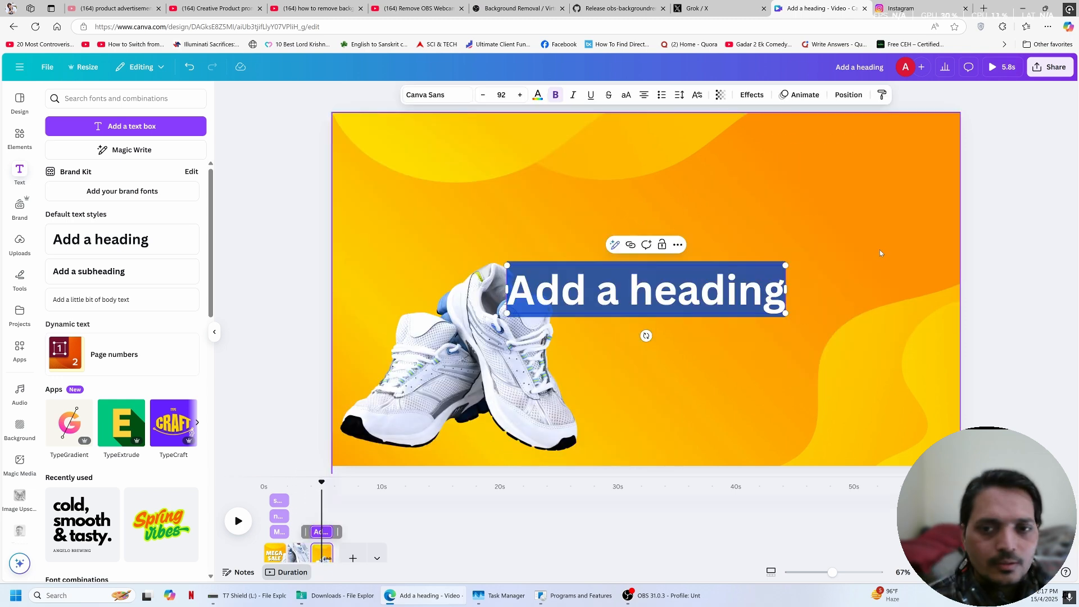
pyautogui.click(1070, 231)
pyautogui.moveTo(627, 314); pyautogui.dragTo(718, 192)
pyautogui.doubleClick(719, 180)
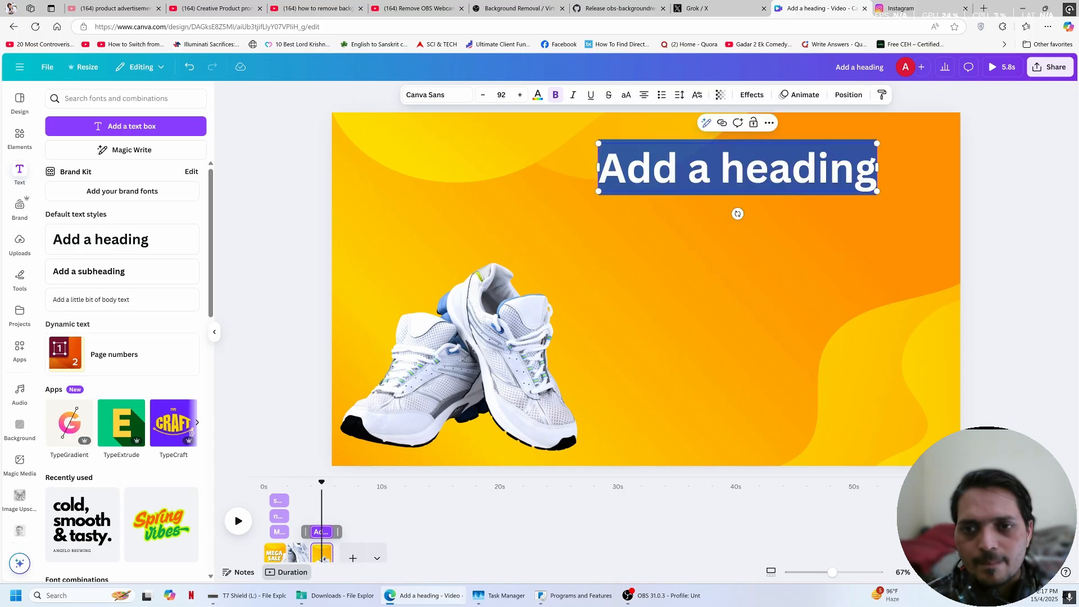
pyautogui.write('GRAB')
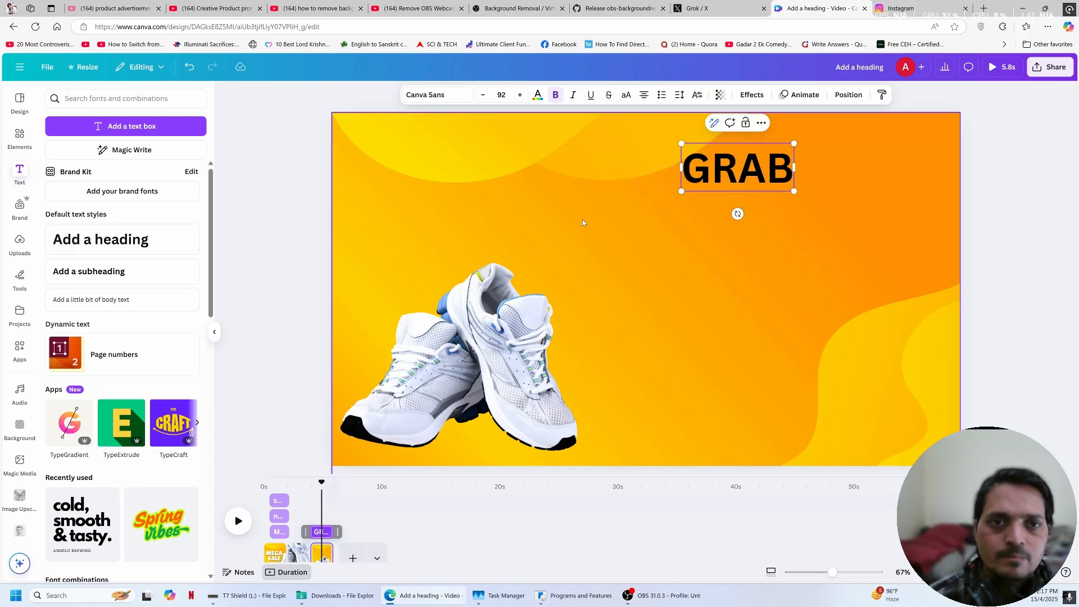
# Set the GRAB heading in the Gagalin font, enlarge it to size 271, and place it near the page's top edge
pyautogui.click(444, 95)
pyautogui.scroll(-5, 104, 416)
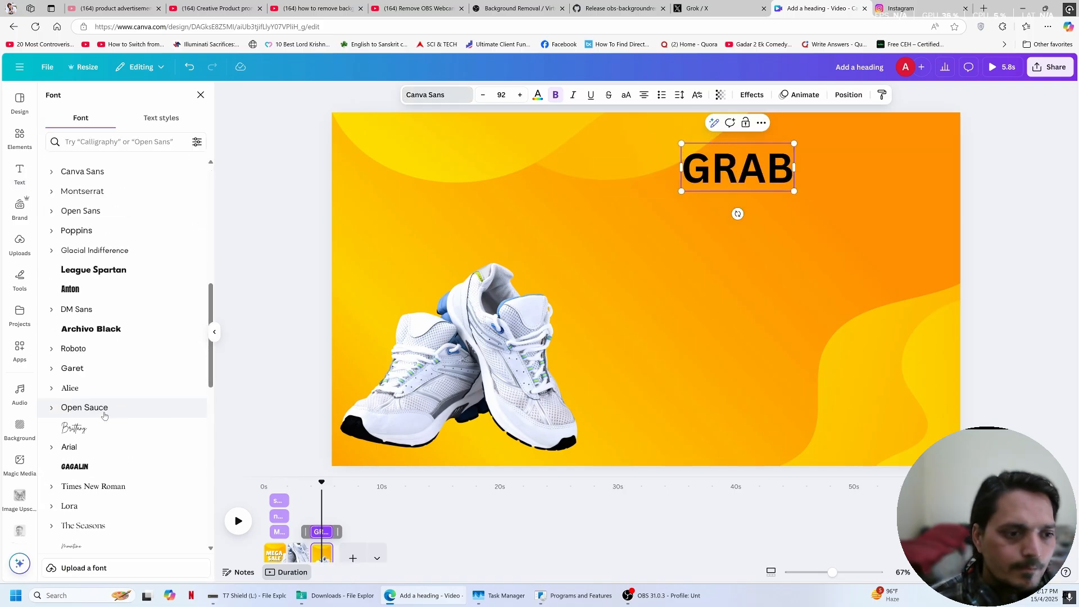
pyautogui.scroll(-3, 104, 415)
pyautogui.click(75, 270)
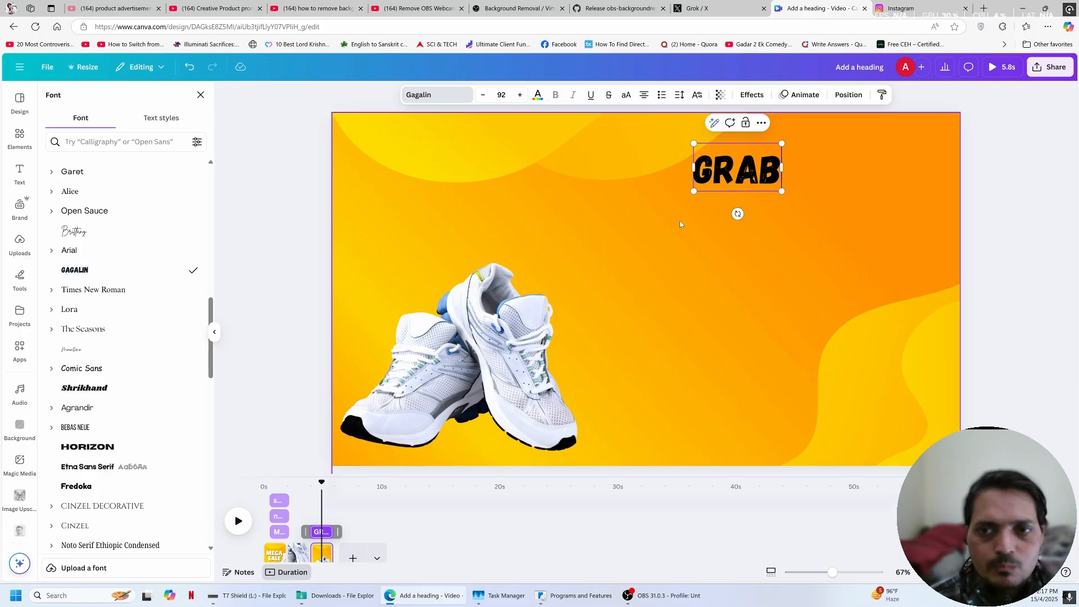
pyautogui.moveTo(782, 191); pyautogui.dragTo(953, 285)
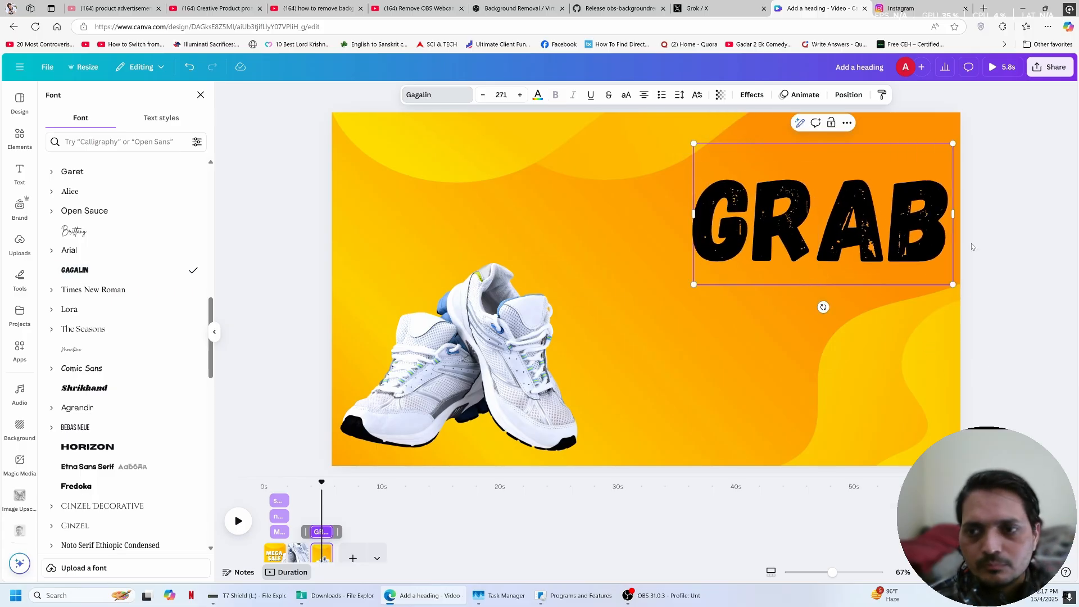
pyautogui.hotkey('shift', 'Left')
pyautogui.moveTo(866, 219); pyautogui.dragTo(764, 196)
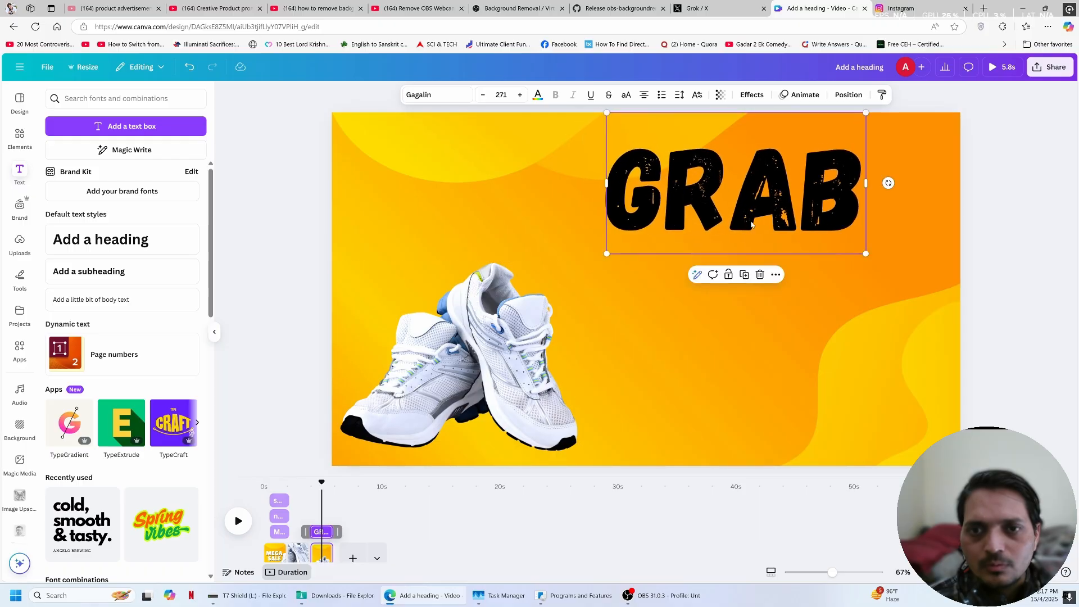
# Duplicate the GRAB heading, change the copy's text to "now", and centre it directly beneath GRAB
pyautogui.click(745, 275)
pyautogui.press('Return')
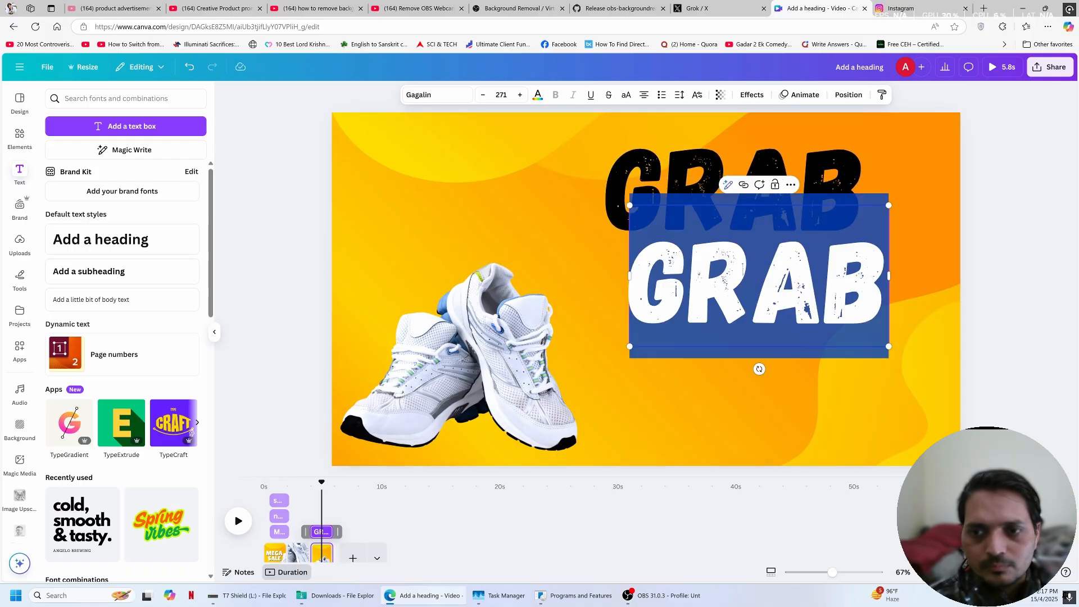
pyautogui.write('now')
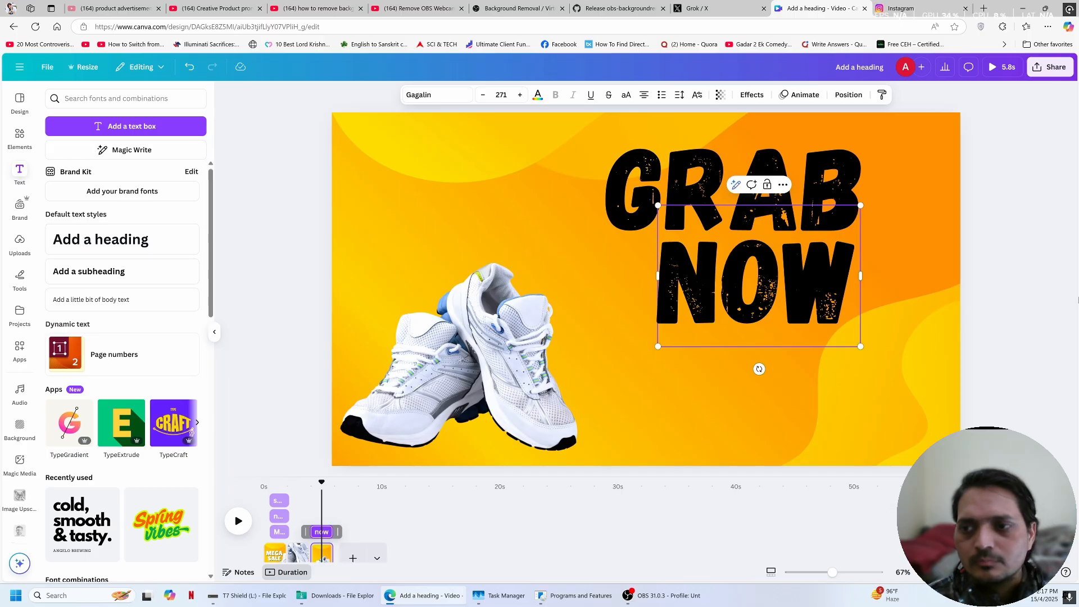
pyautogui.click(1010, 275)
pyautogui.moveTo(766, 291); pyautogui.dragTo(743, 287)
# Colour the GRAB and NOW texts white and apply the Outline effect to both
pyautogui.keyDown('shift'); pyautogui.click(676, 193); pyautogui.keyUp('shift')
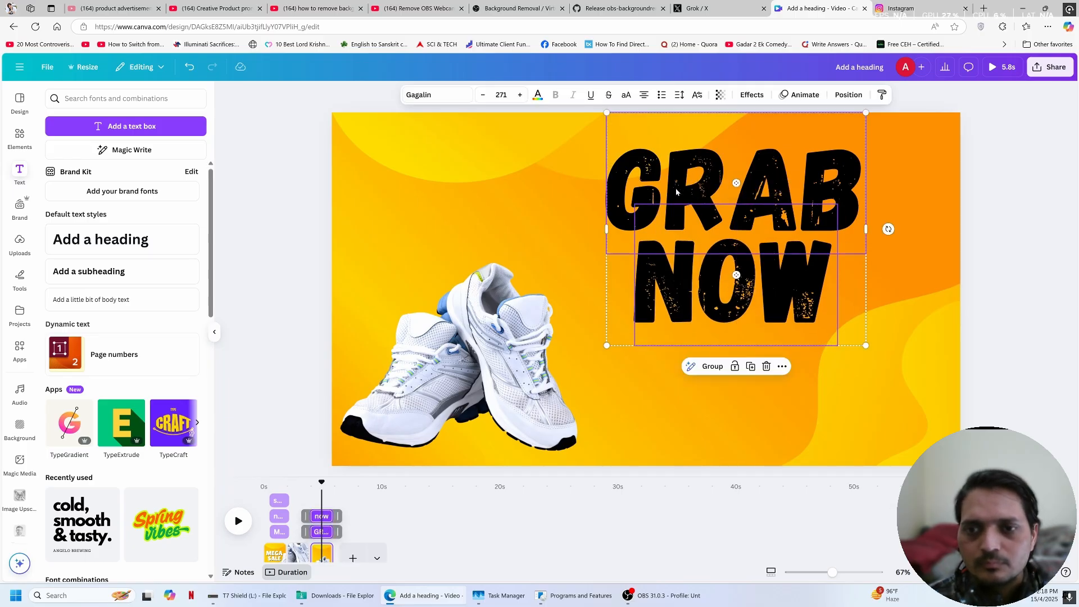
pyautogui.click(537, 94)
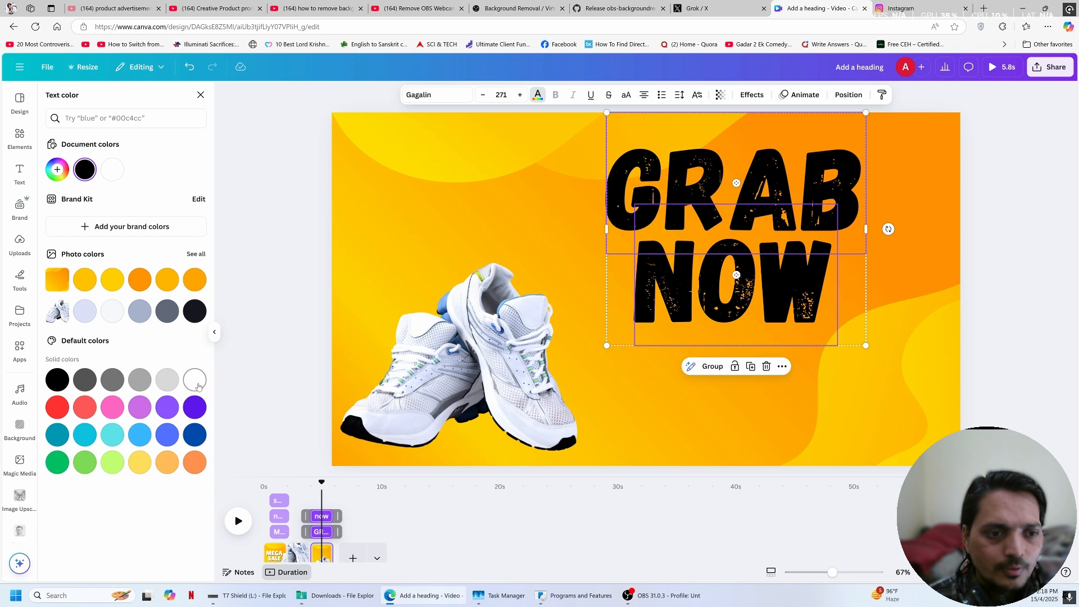
pyautogui.click(197, 384)
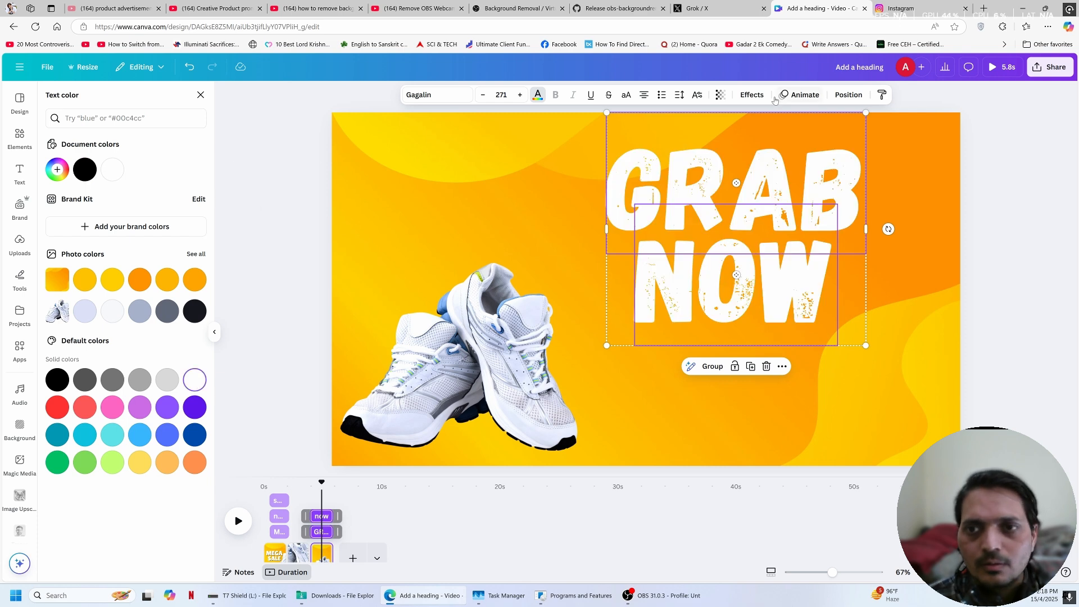
pyautogui.click(753, 96)
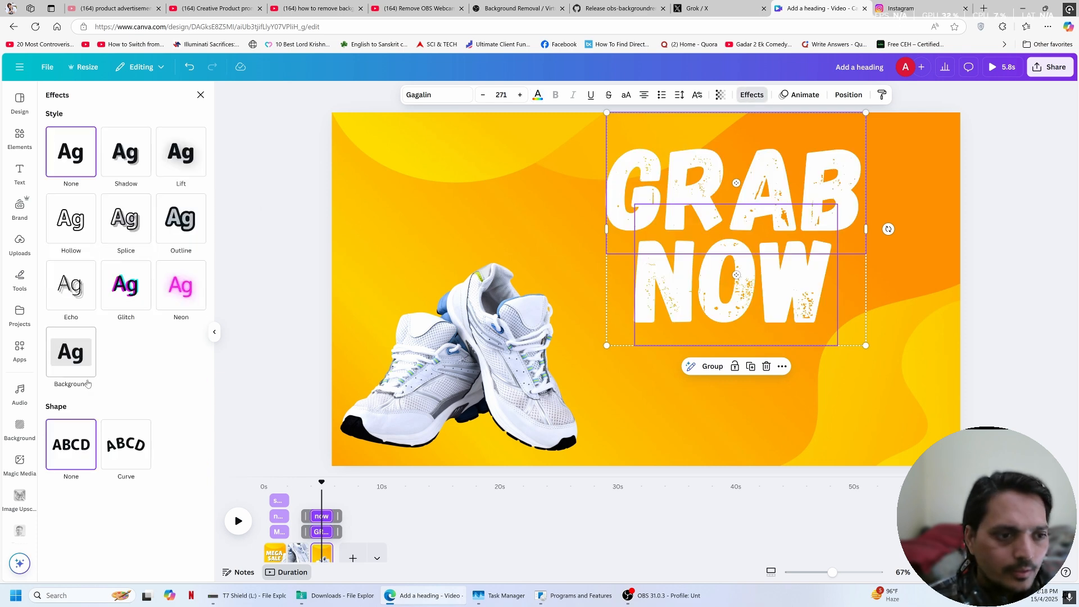
pyautogui.click(181, 218)
# Enlarge the shoe pair so that it reaches the lower end of the NOW text
pyautogui.click(372, 184)
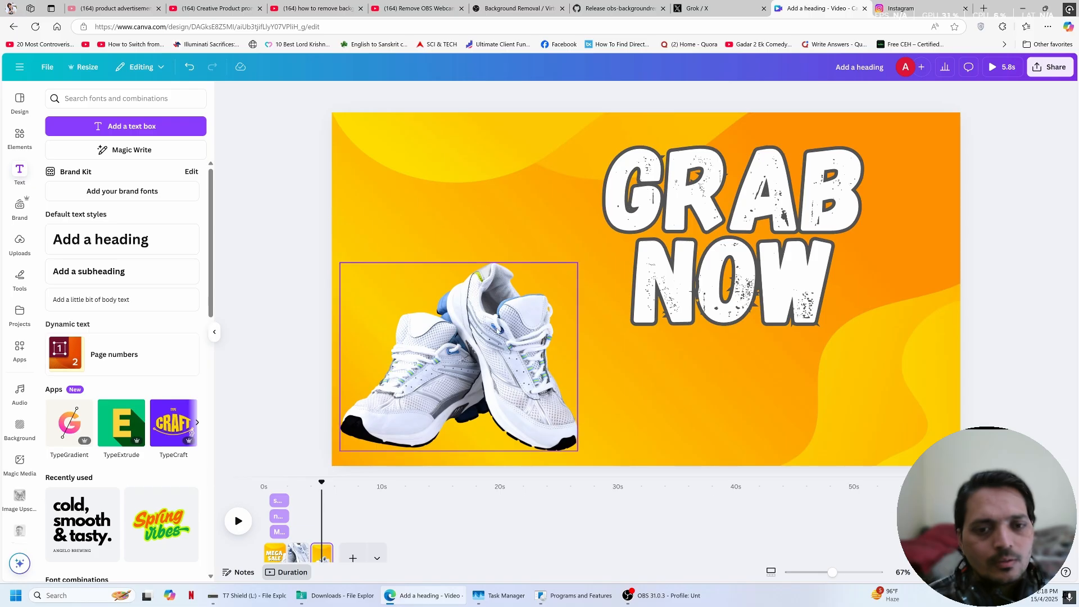
pyautogui.click(568, 264)
pyautogui.moveTo(578, 262); pyautogui.dragTo(635, 221)
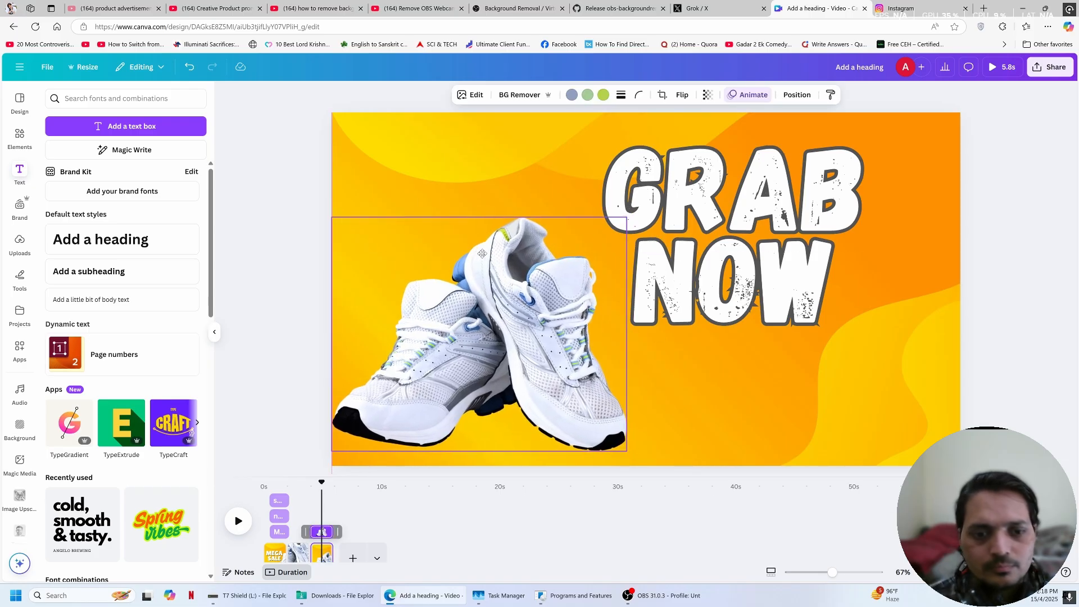
# Add a rounded rectangle shape and stretch it into a wide, thin bar above the shoes in the page's upper-left area
pyautogui.click(19, 139)
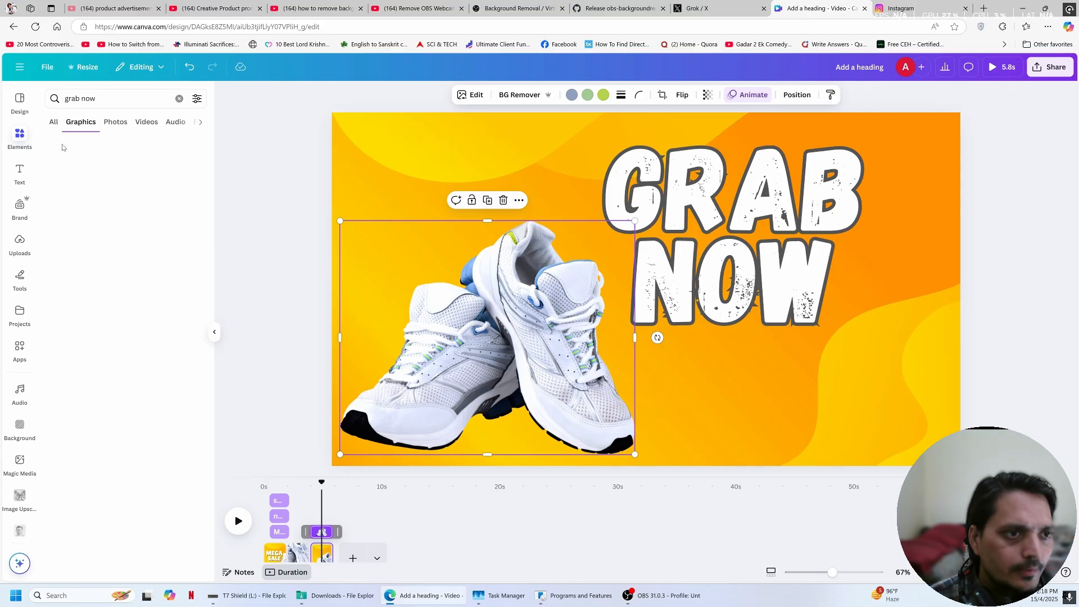
pyautogui.click(178, 99)
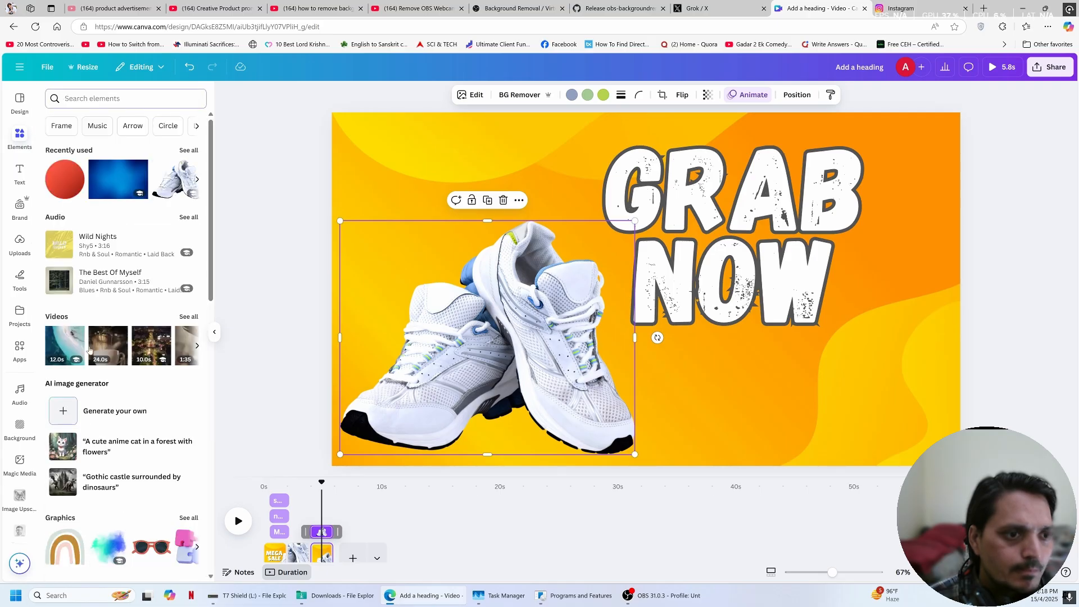
pyautogui.scroll(-8, 100, 370)
pyautogui.scroll(-3, 100, 370)
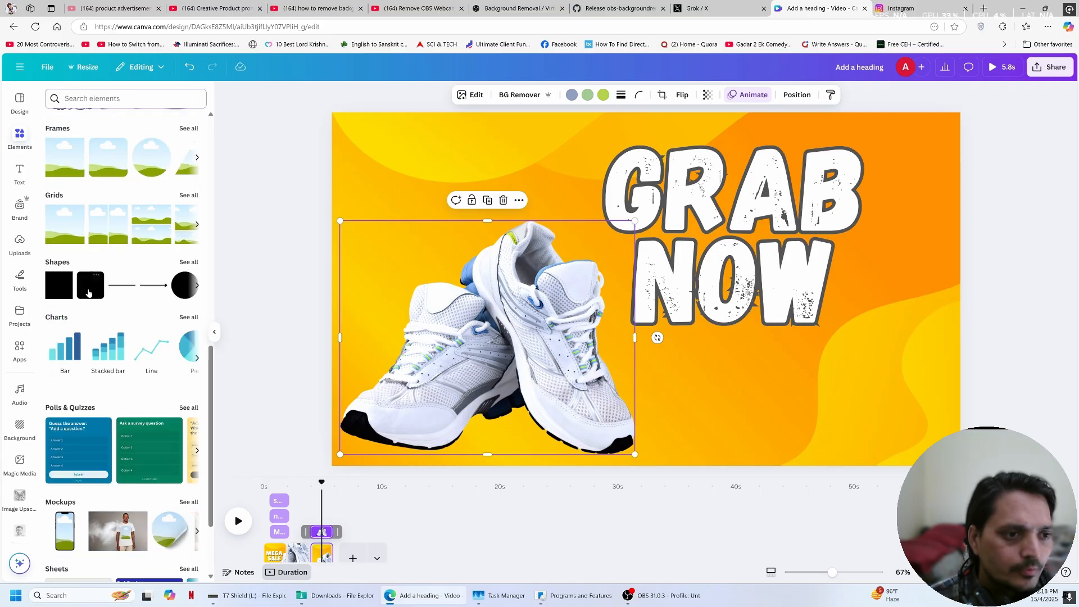
pyautogui.click(89, 292)
pyautogui.moveTo(637, 236); pyautogui.dragTo(636, 292)
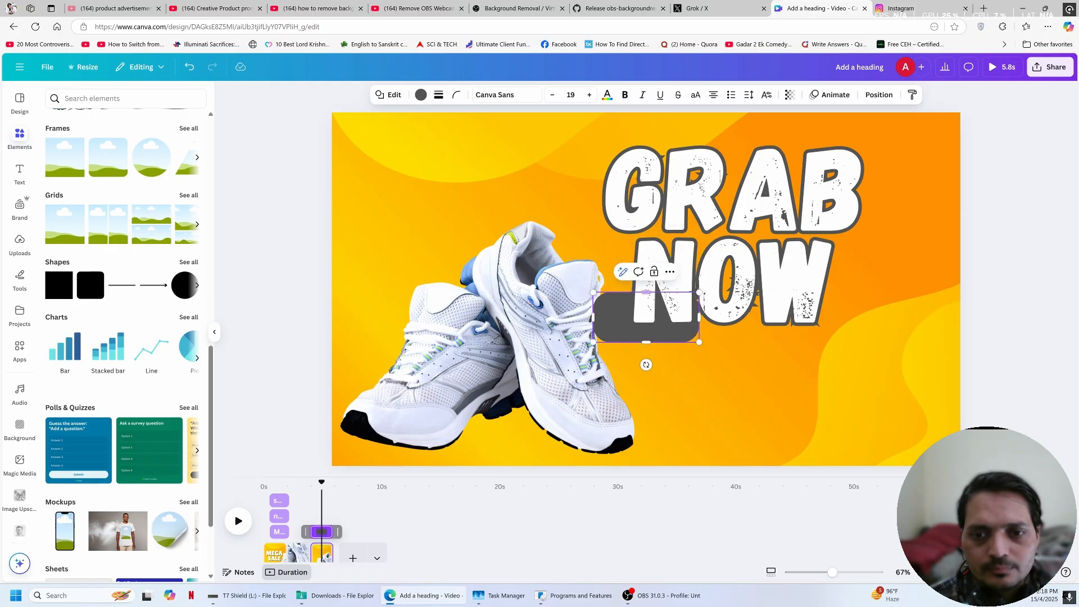
pyautogui.click(609, 359)
pyautogui.moveTo(610, 326); pyautogui.dragTo(357, 188)
pyautogui.moveTo(446, 179)
pyautogui.mouseDown()
pyautogui.moveTo(571, 179)
pyautogui.moveTo(453, 183)
pyautogui.mouseUp()
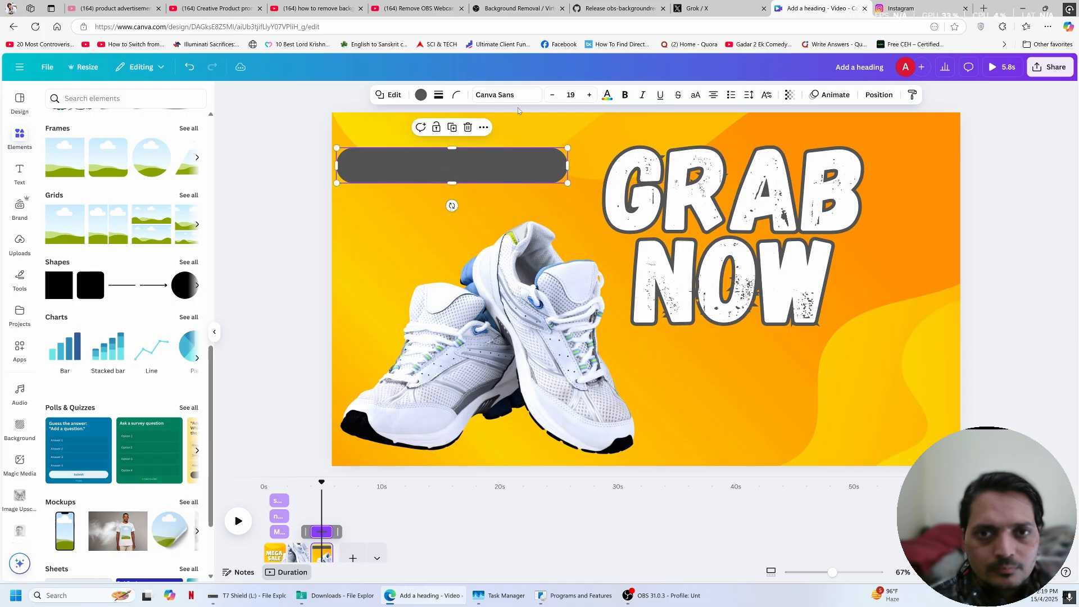
# Fill the rounded bar with the red-to-orange gradient and align it above the shoes
pyautogui.click(418, 96)
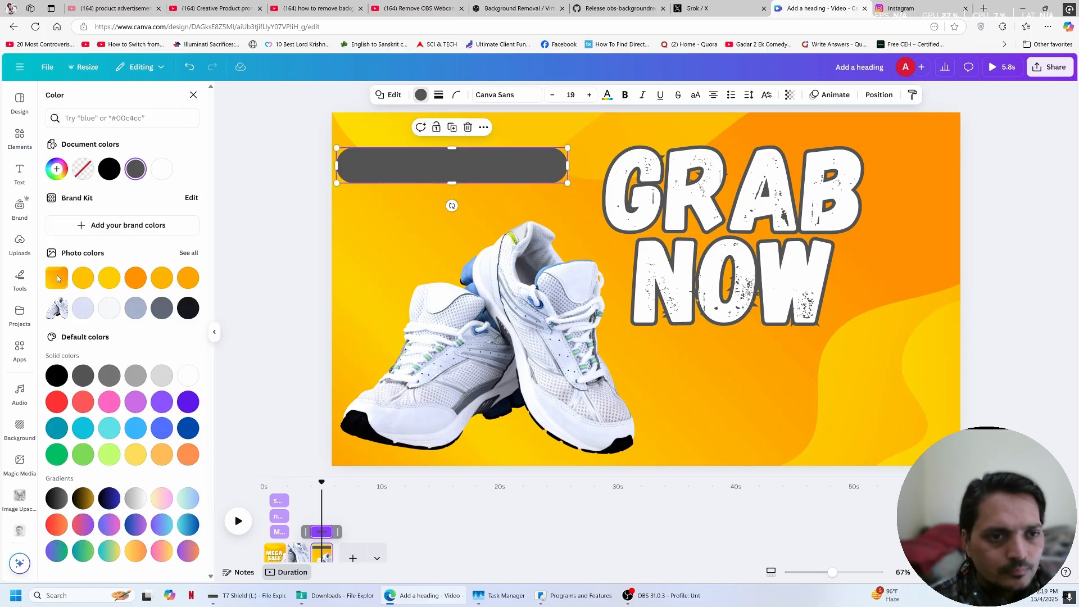
pyautogui.click(161, 552)
pyautogui.click(135, 552)
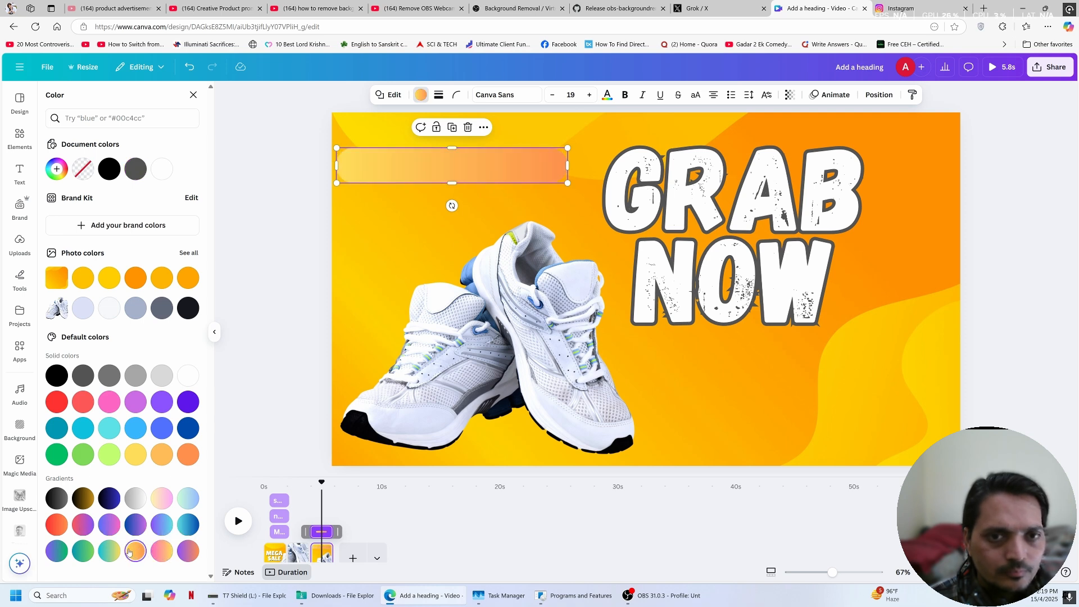
pyautogui.click(54, 524)
pyautogui.click(281, 199)
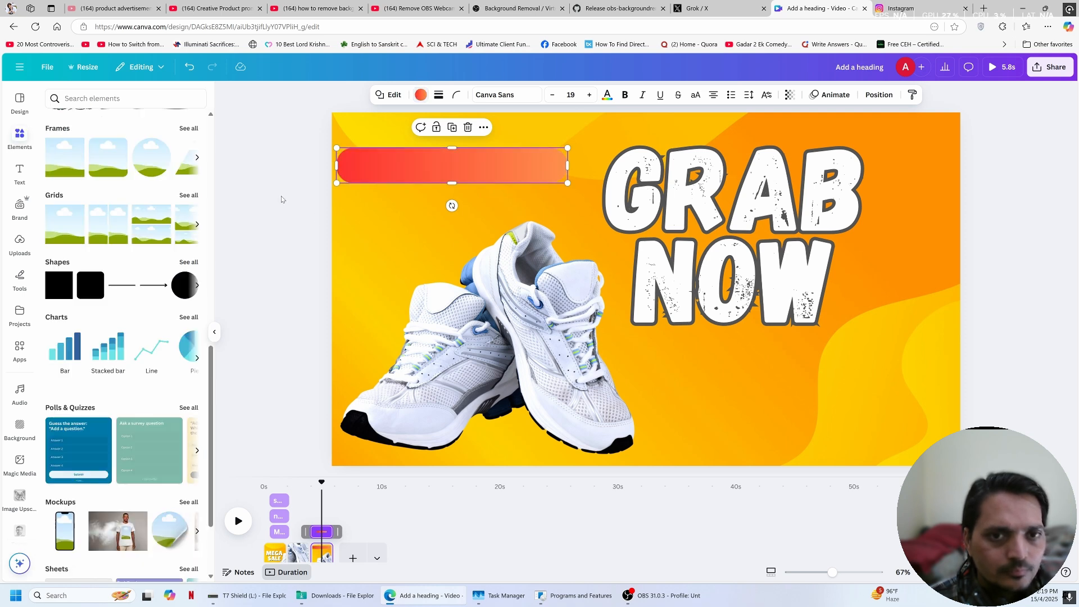
pyautogui.moveTo(427, 168); pyautogui.dragTo(429, 166)
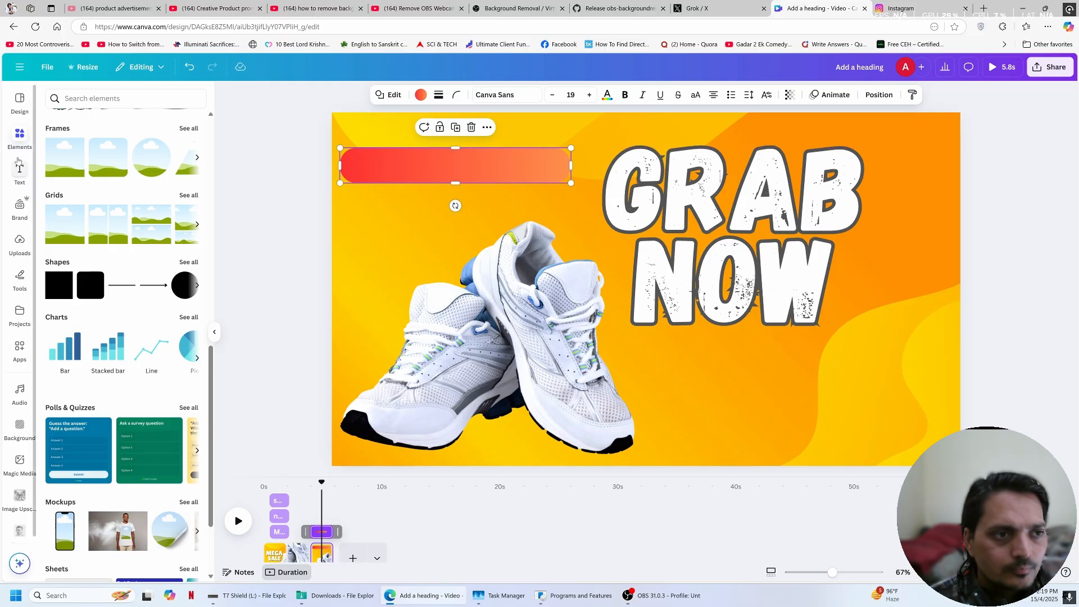
# Add the heading "all size available" in uppercase, scale it to size 48.3, and place it inside the gradient bar
pyautogui.click(20, 173)
pyautogui.click(101, 240)
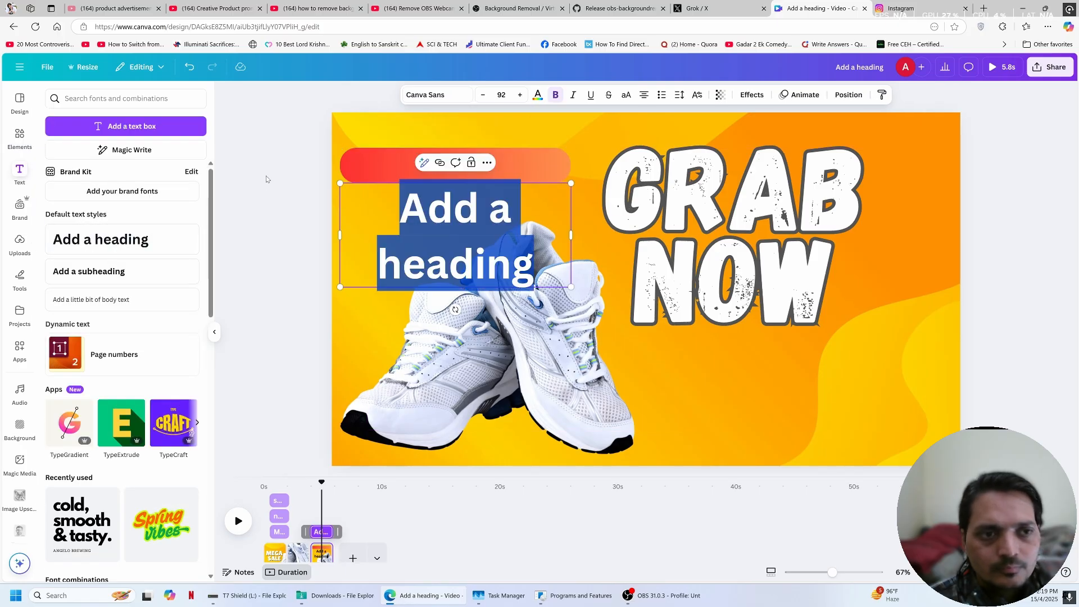
pyautogui.write('all size available')
pyautogui.moveTo(571, 235); pyautogui.dragTo(548, 225)
pyautogui.click(626, 95)
pyautogui.moveTo(460, 222); pyautogui.dragTo(479, 162)
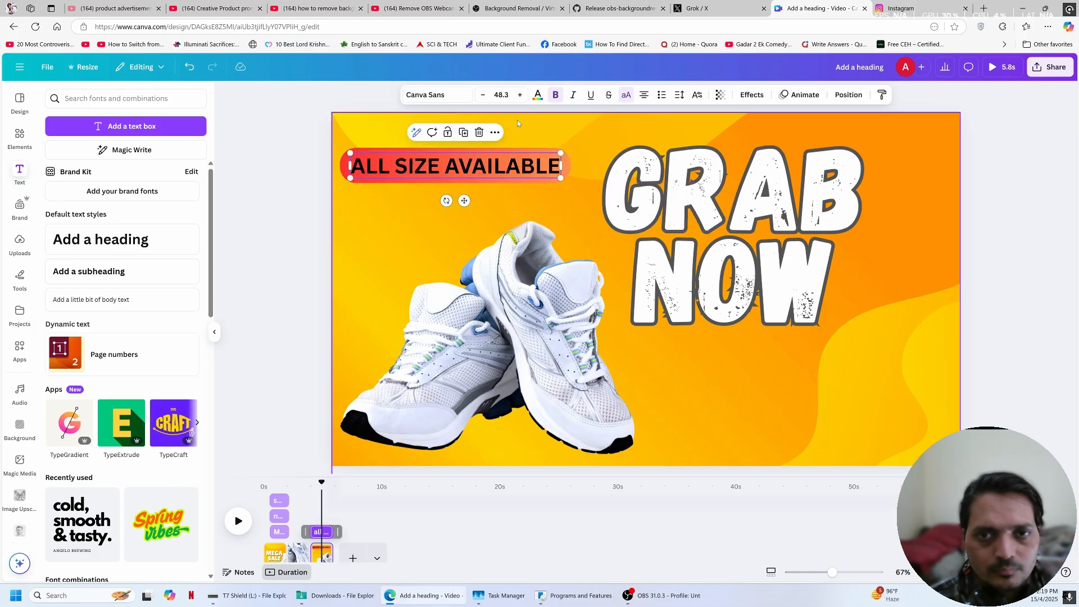
# Colour the ALL SIZE AVAILABLE text white and give it a black Outline effect
pyautogui.click(539, 95)
pyautogui.click(196, 380)
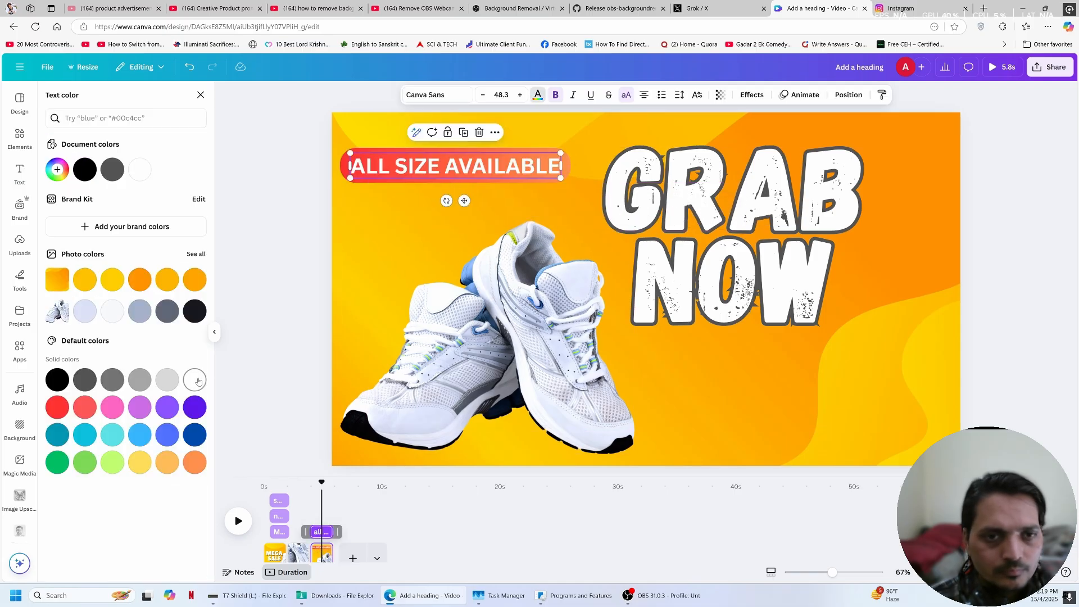
pyautogui.click(753, 95)
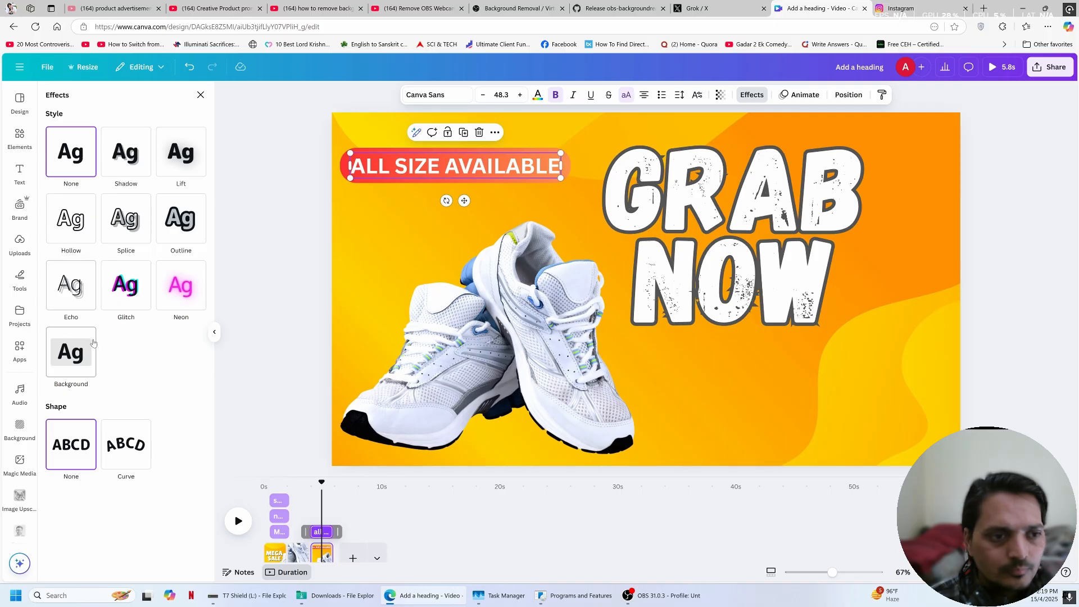
pyautogui.click(185, 223)
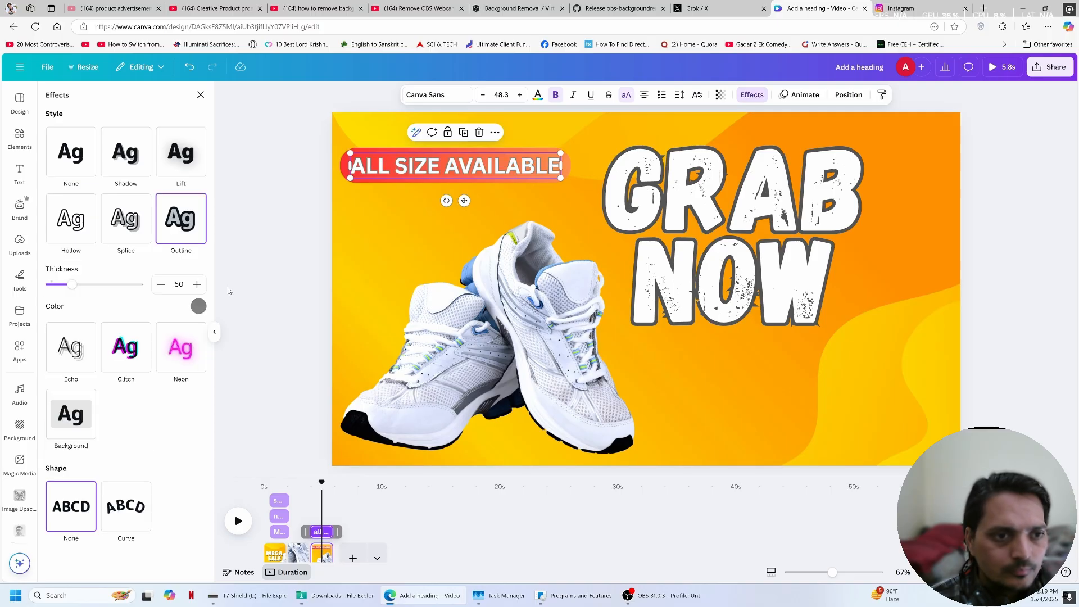
pyautogui.click(198, 307)
pyautogui.click(64, 444)
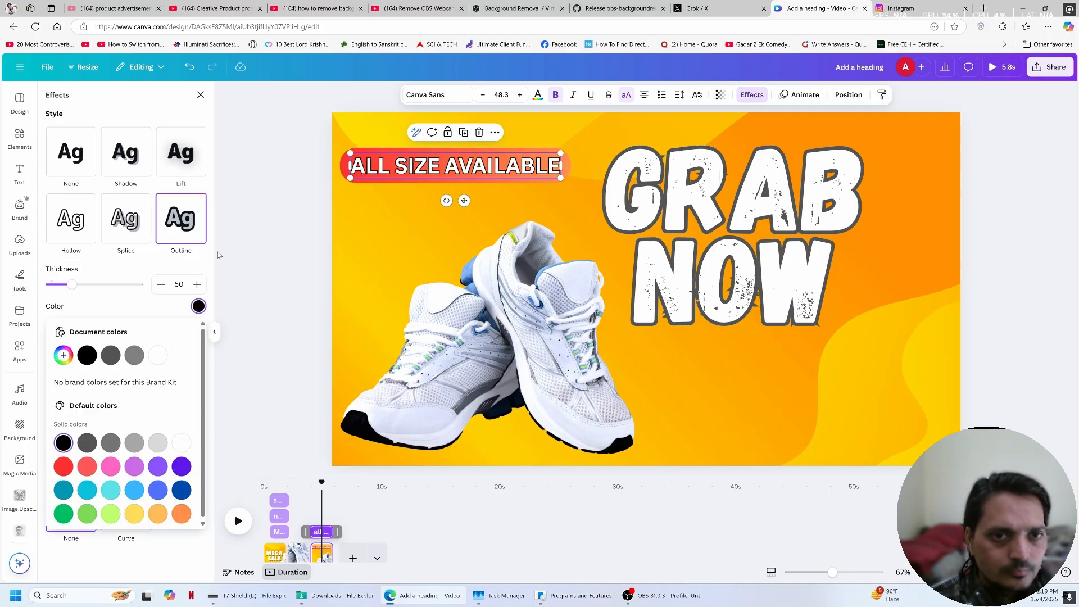
# Change the font of the ALL SIZE AVAILABLE text to Lilita One
pyautogui.click(201, 95)
pyautogui.click(435, 95)
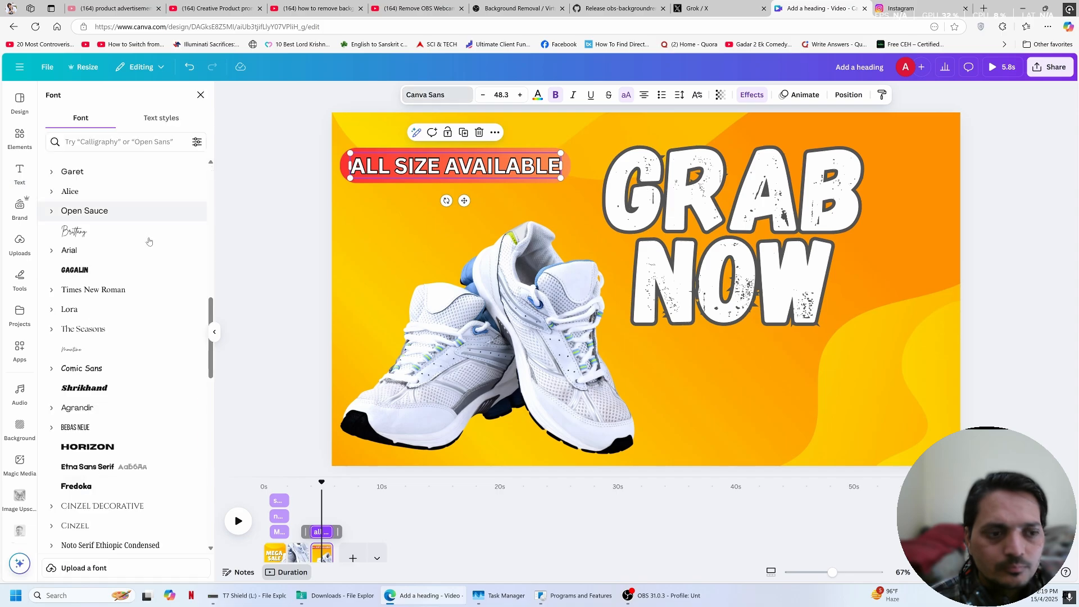
pyautogui.click(90, 369)
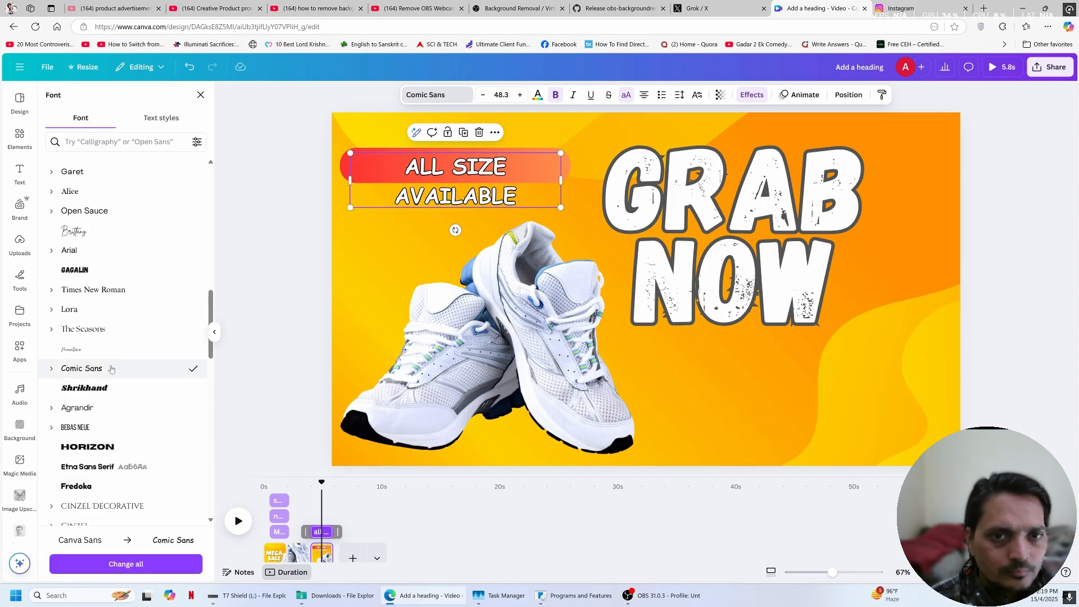
pyautogui.scroll(-4, 111, 371)
pyautogui.click(102, 347)
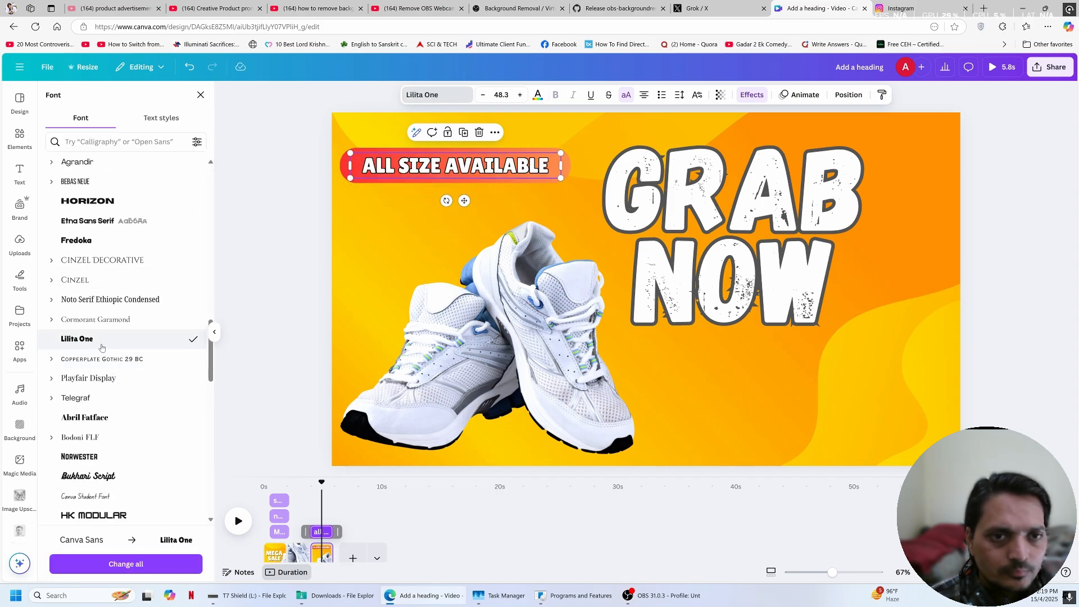
pyautogui.click(267, 153)
# Replace the Outline effect on the ALL SIZE AVAILABLE text with a black Shadow effect
pyautogui.click(506, 162)
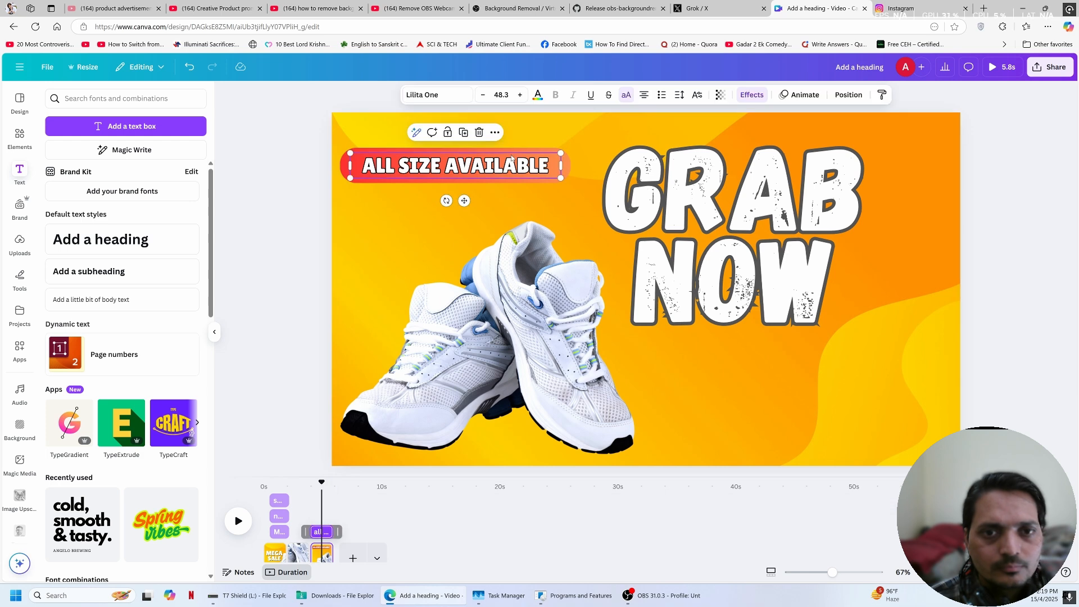
pyautogui.click(751, 95)
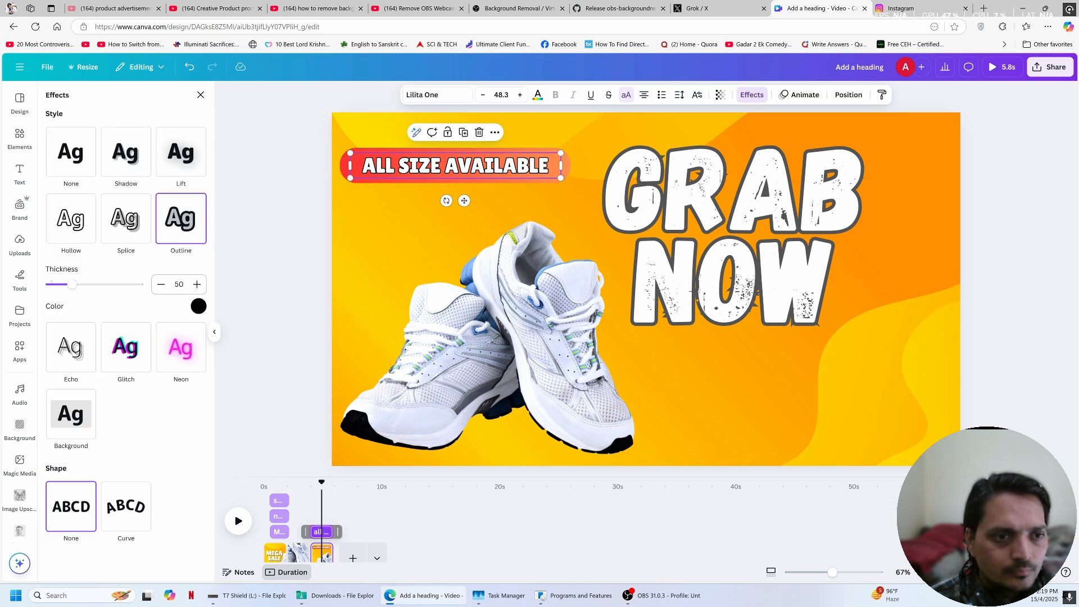
pyautogui.click(127, 160)
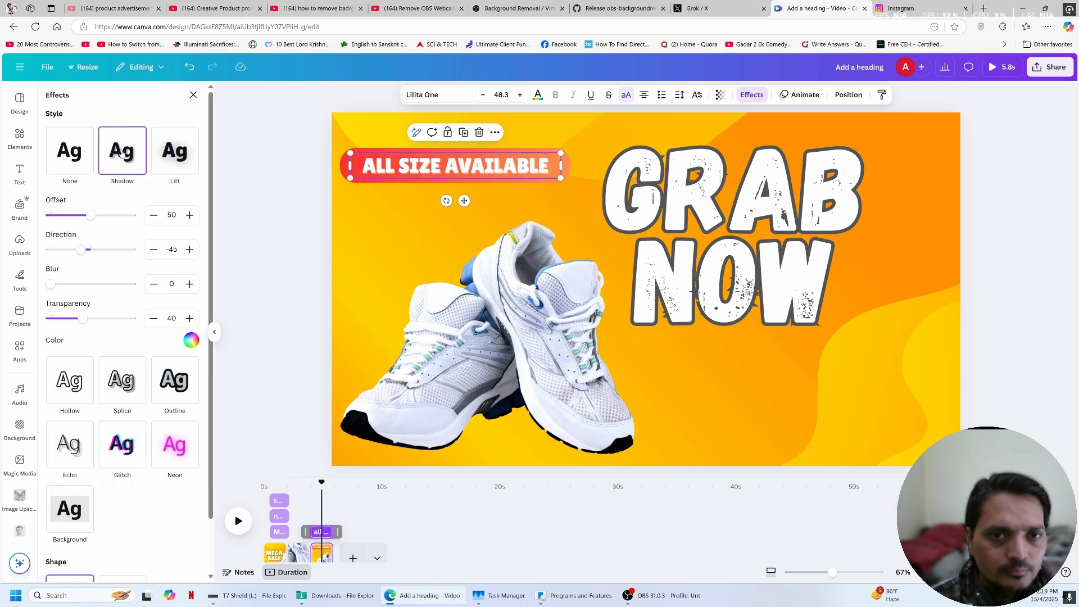
pyautogui.click(187, 343)
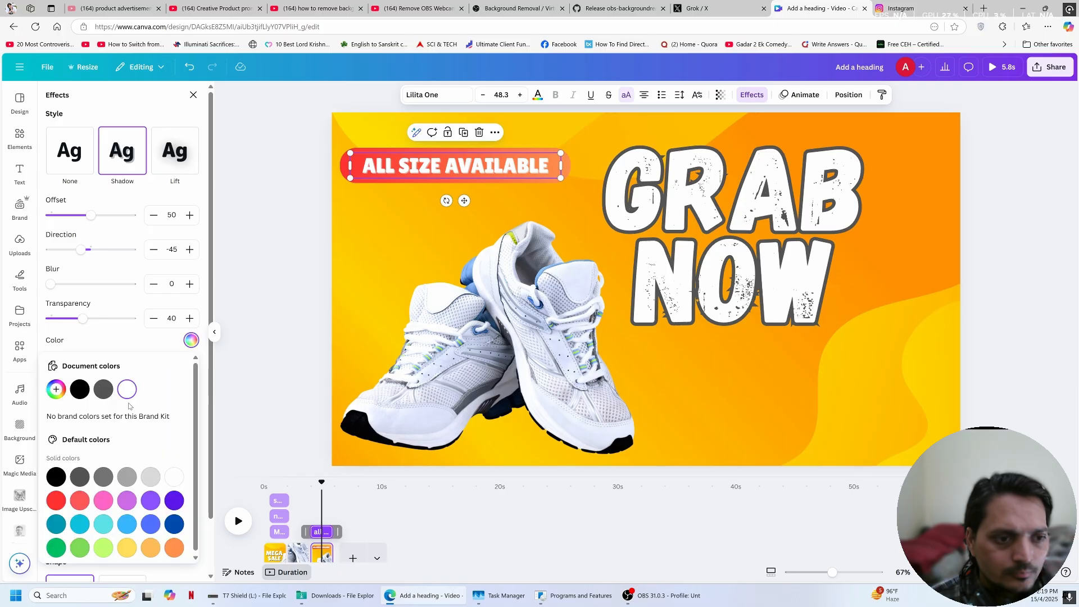
pyautogui.click(77, 387)
pyautogui.click(211, 208)
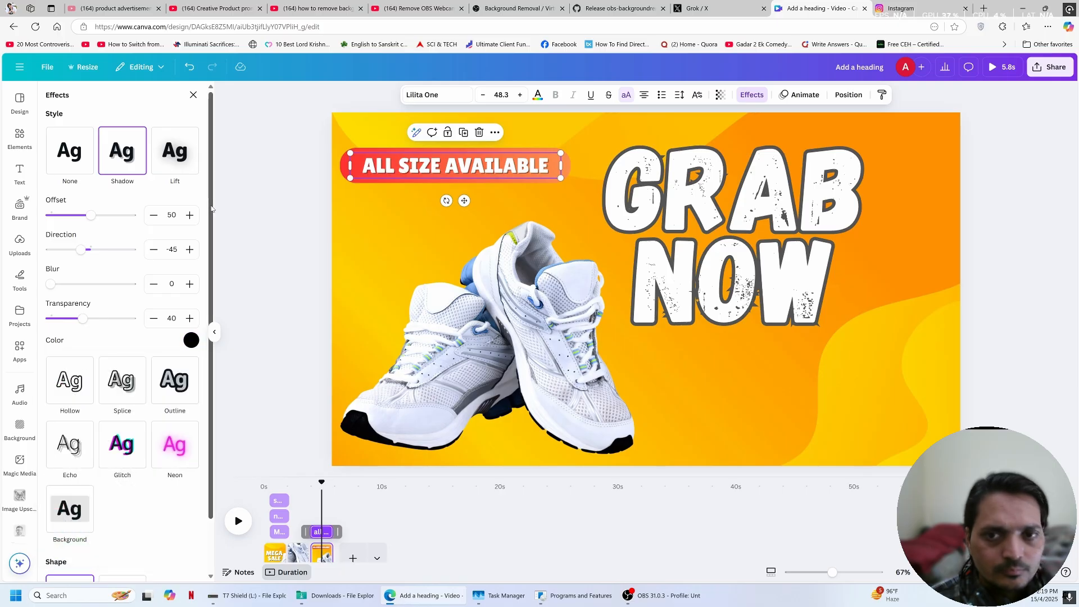
pyautogui.click(250, 206)
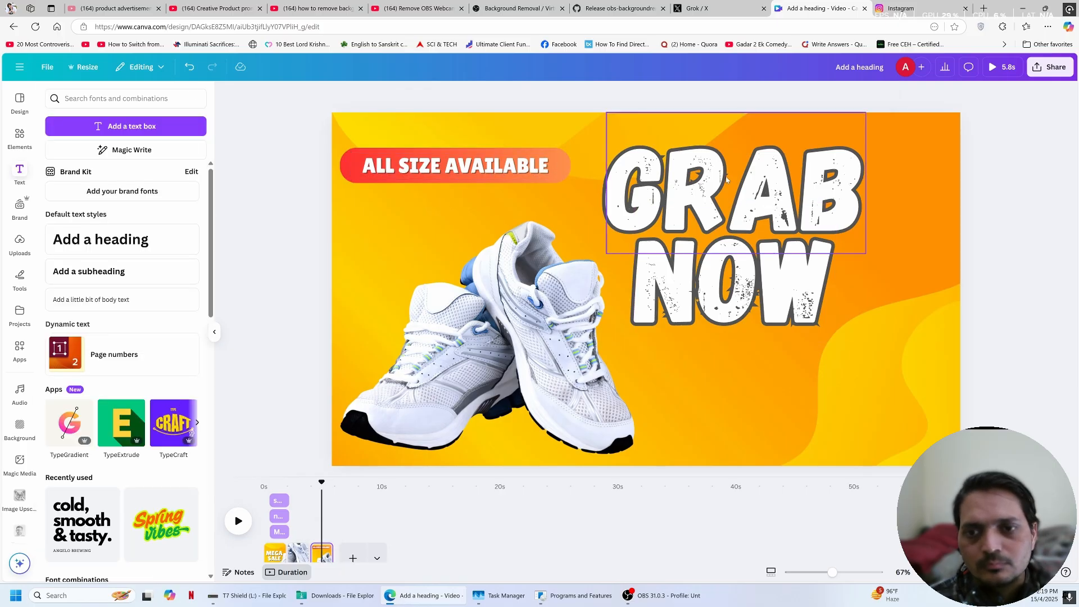
# Group the GRAB and NOW texts, enlarge the group to font size 302, and move it slightly up
pyautogui.click(737, 208)
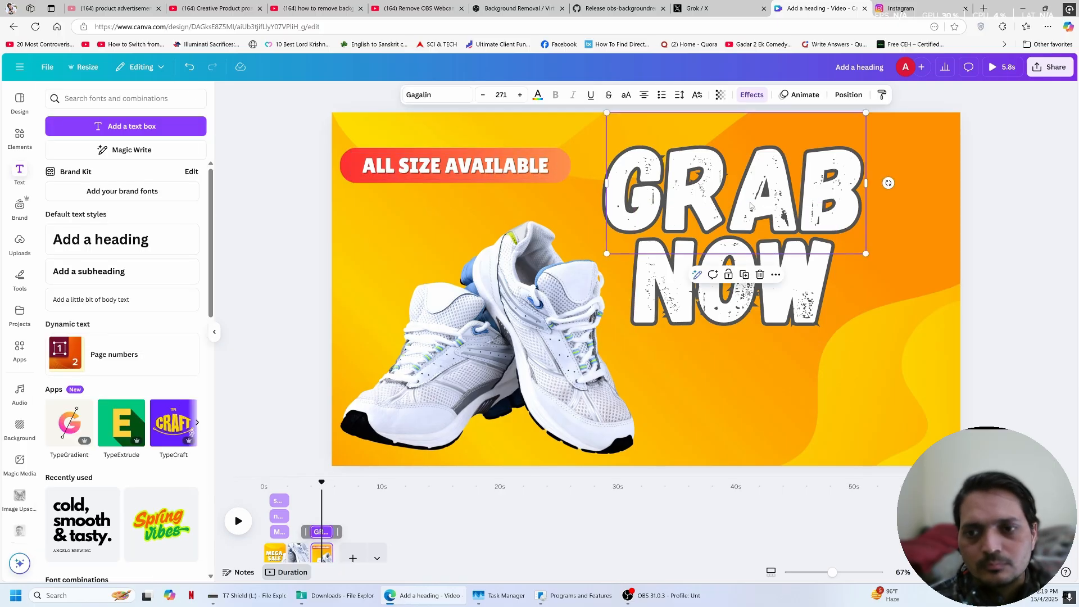
pyautogui.keyDown('shift'); pyautogui.click(709, 167); pyautogui.keyUp('shift')
pyautogui.click(713, 366)
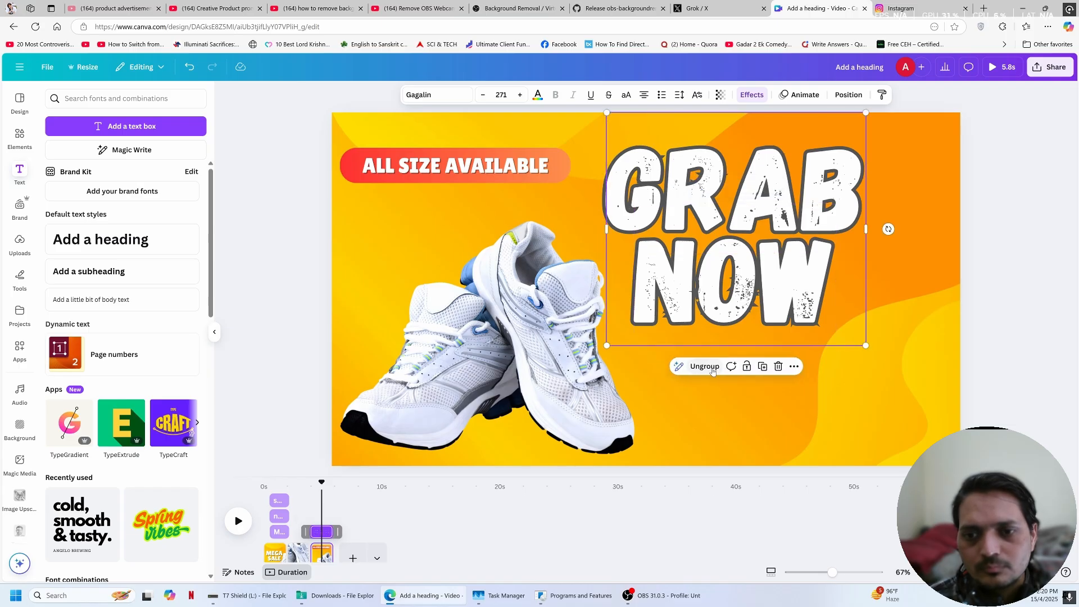
pyautogui.moveTo(723, 248)
pyautogui.mouseDown()
pyautogui.moveTo(728, 268)
pyautogui.moveTo(721, 240)
pyautogui.mouseUp()
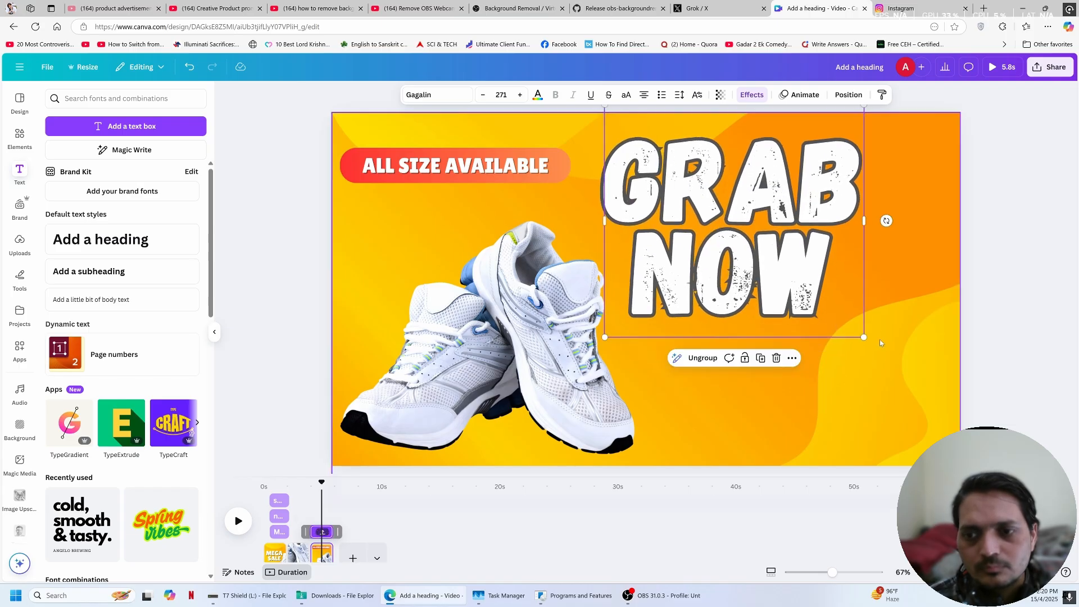
pyautogui.moveTo(864, 338); pyautogui.dragTo(894, 357)
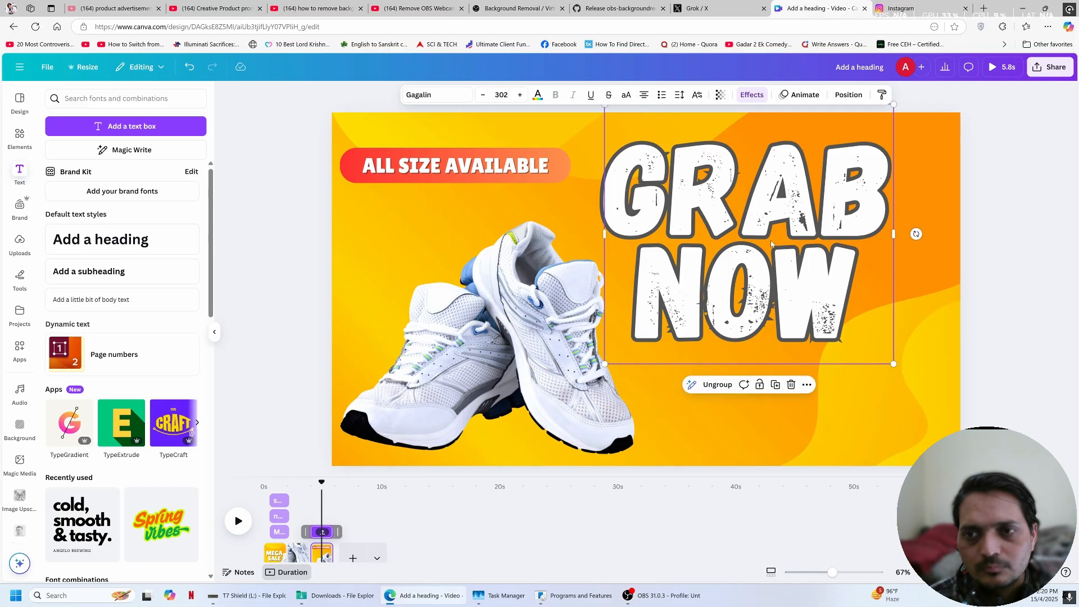
pyautogui.moveTo(773, 242); pyautogui.dragTo(771, 234)
# Search the graphics for "circle" and add the red gradient circle to the page
pyautogui.click(20, 138)
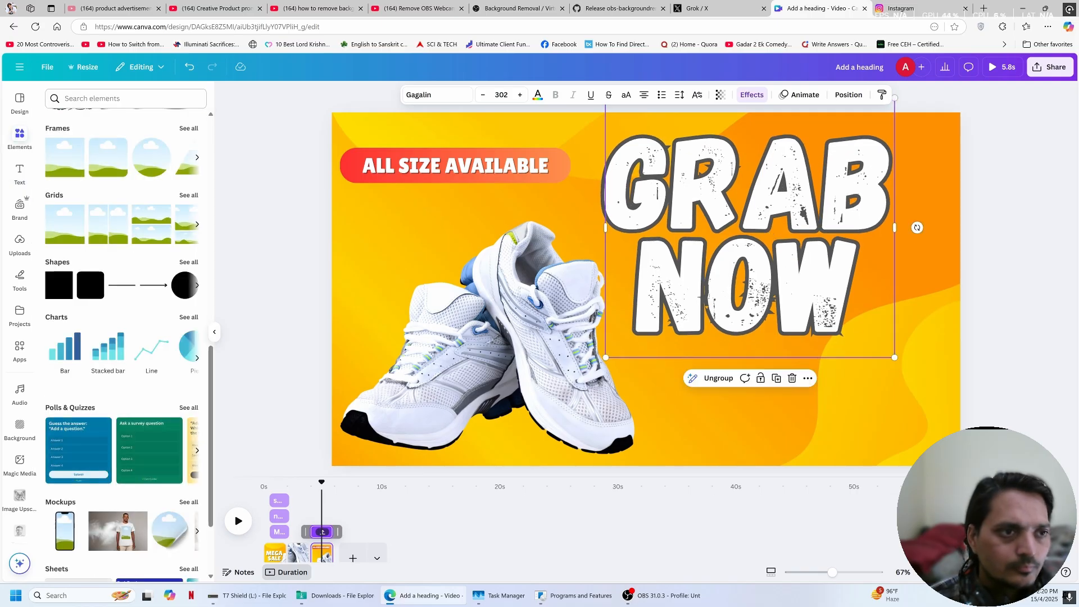
pyautogui.click(107, 99)
pyautogui.write('circle')
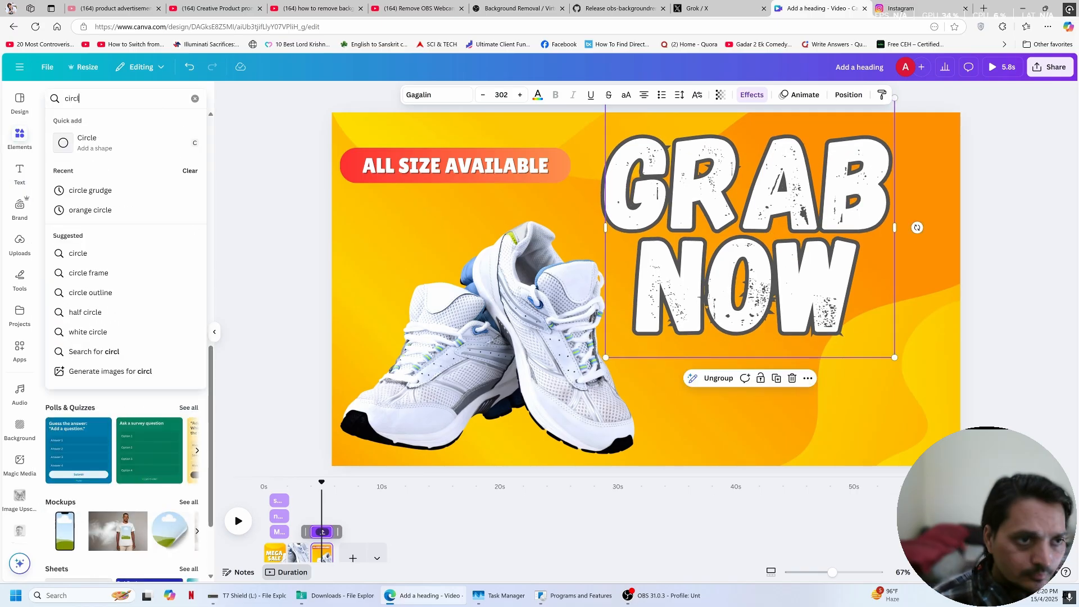
pyautogui.press('Return')
pyautogui.click(167, 172)
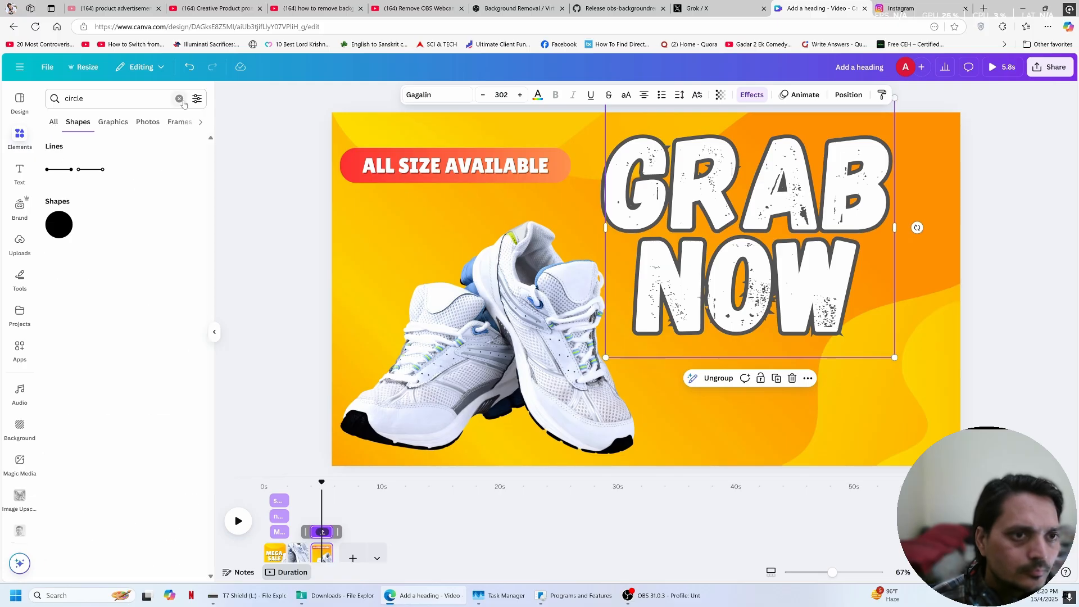
pyautogui.click(99, 127)
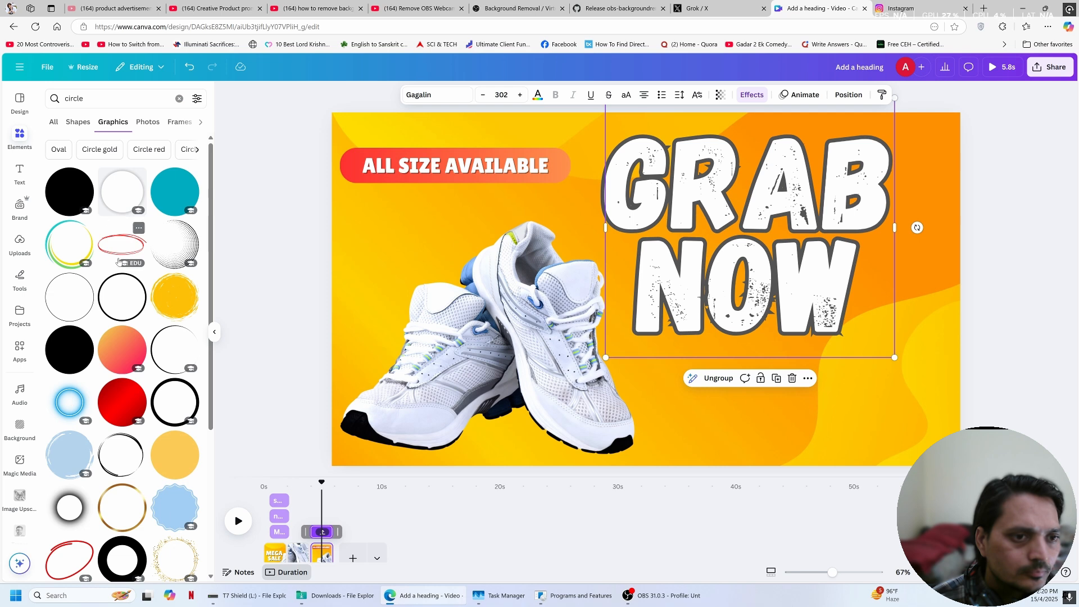
pyautogui.scroll(-4, 122, 350)
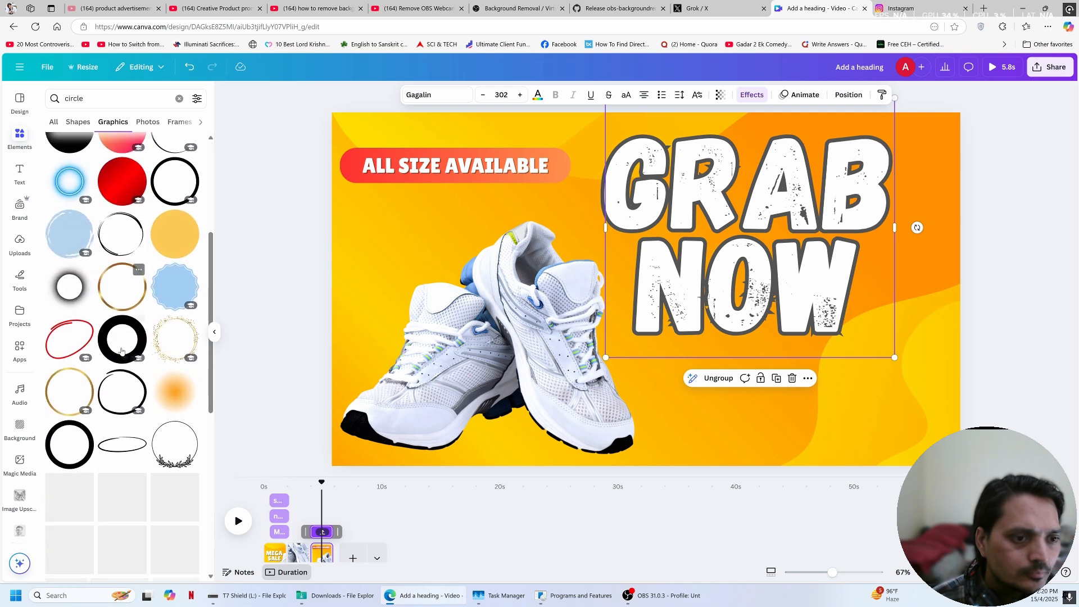
pyautogui.scroll(2, 121, 351)
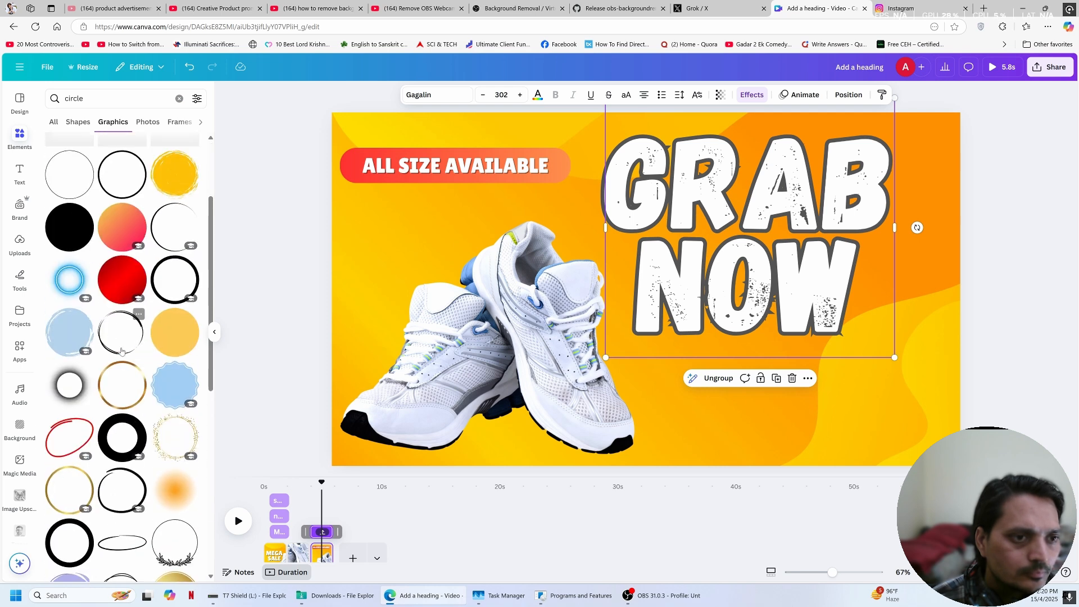
pyautogui.click(121, 281)
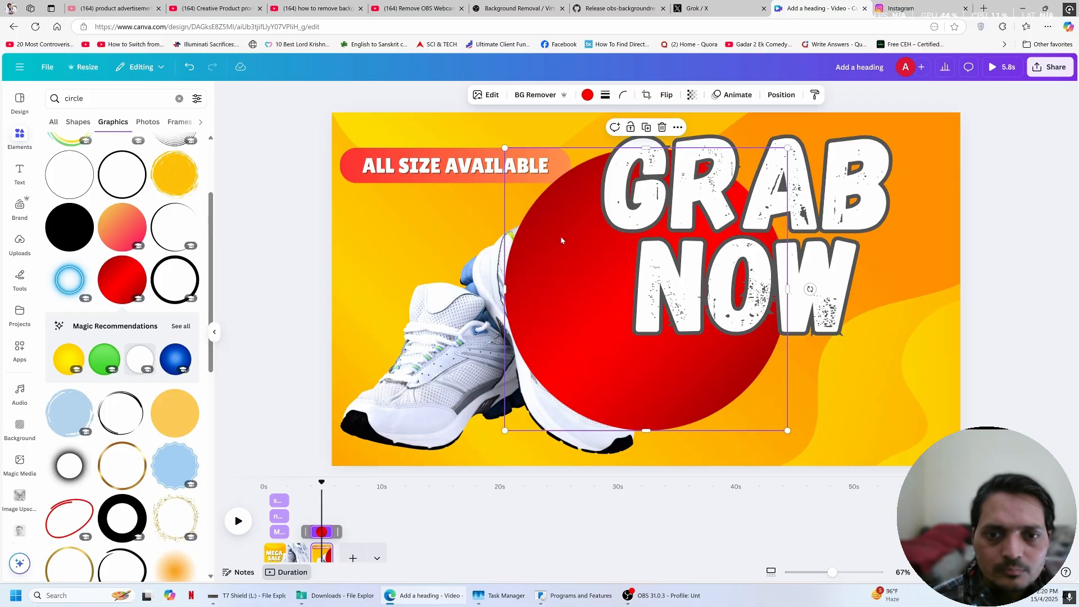
# Shrink the red circle into the page's lower-right corner and shift the GRAB NOW group slightly to the left
pyautogui.moveTo(561, 240); pyautogui.dragTo(597, 297)
pyautogui.moveTo(544, 205); pyautogui.dragTo(678, 342)
pyautogui.moveTo(738, 400); pyautogui.dragTo(870, 375)
pyautogui.moveTo(780, 267); pyautogui.dragTo(753, 260)
pyautogui.moveTo(896, 378)
pyautogui.mouseDown()
pyautogui.moveTo(892, 371)
pyautogui.moveTo(890, 381)
pyautogui.mouseUp()
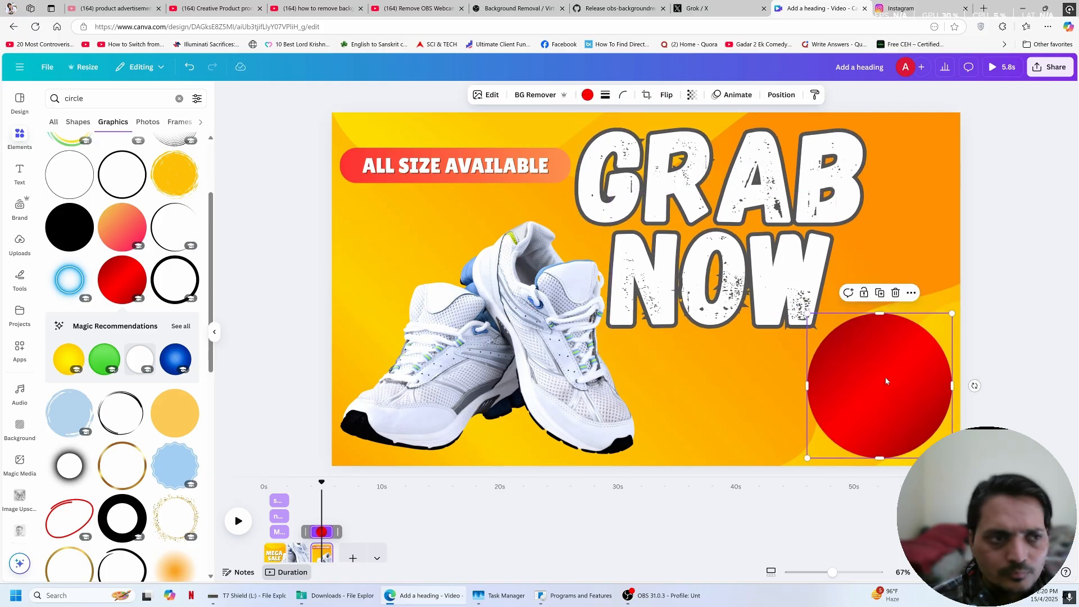
# Add the heading "subscribe now" to the page in uppercase
pyautogui.click(20, 172)
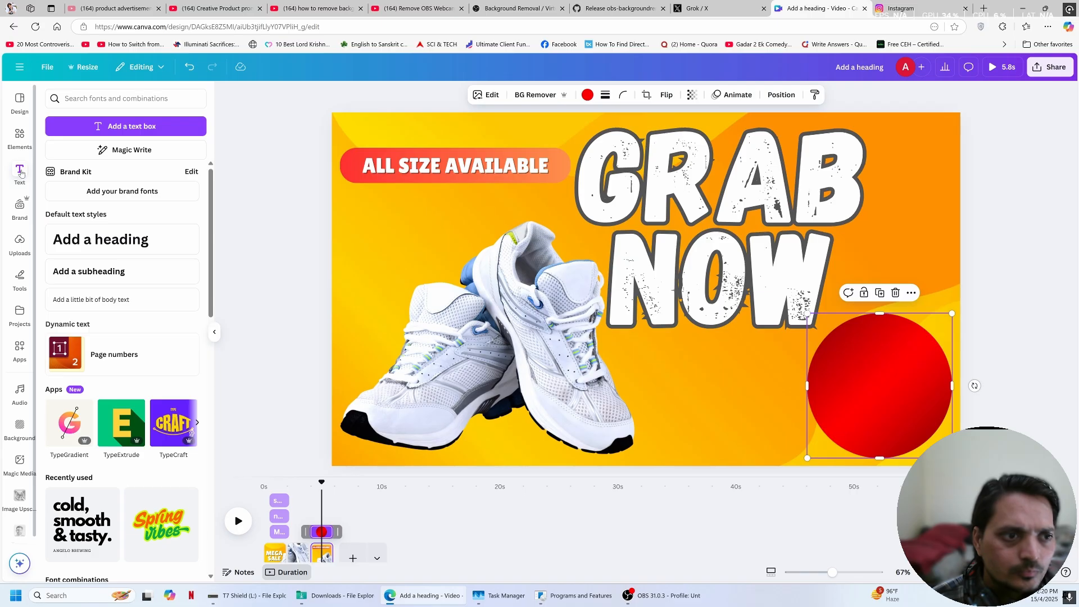
pyautogui.click(100, 240)
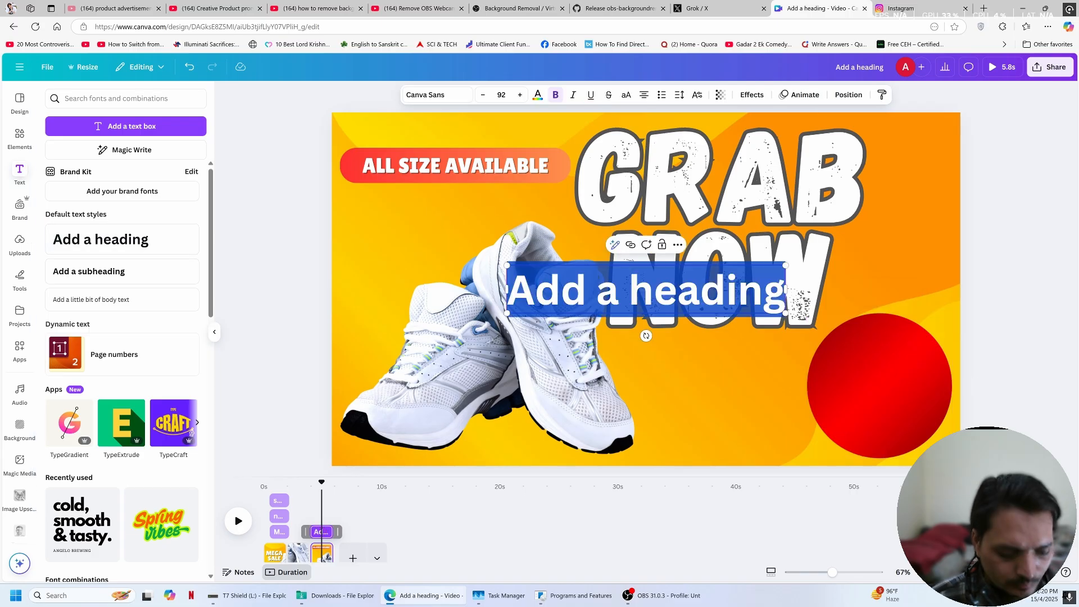
pyautogui.write('subscribe now')
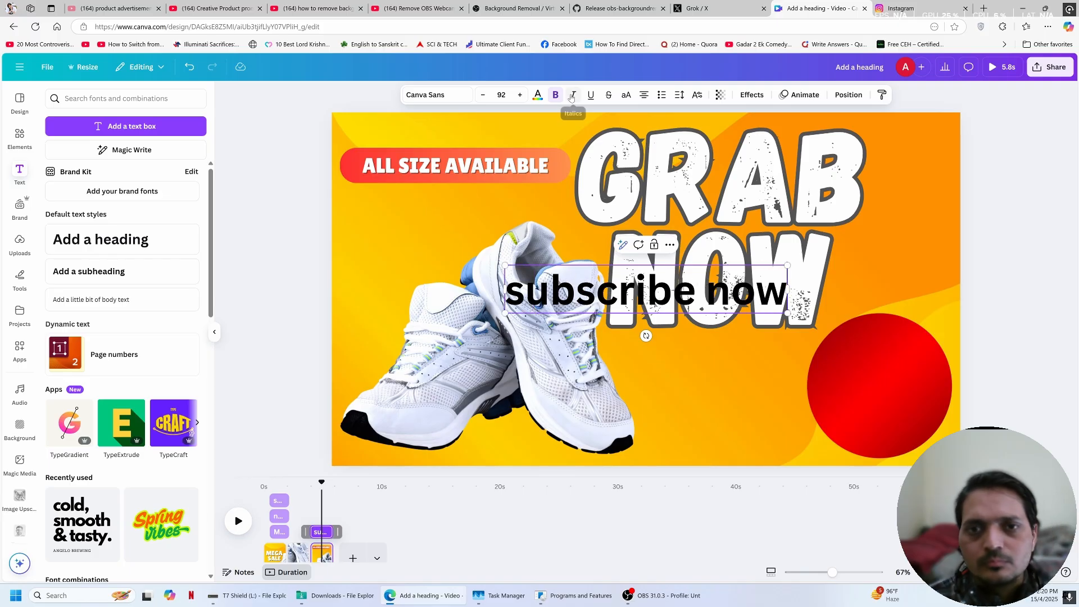
pyautogui.click(627, 96)
pyautogui.moveTo(817, 293); pyautogui.dragTo(712, 287)
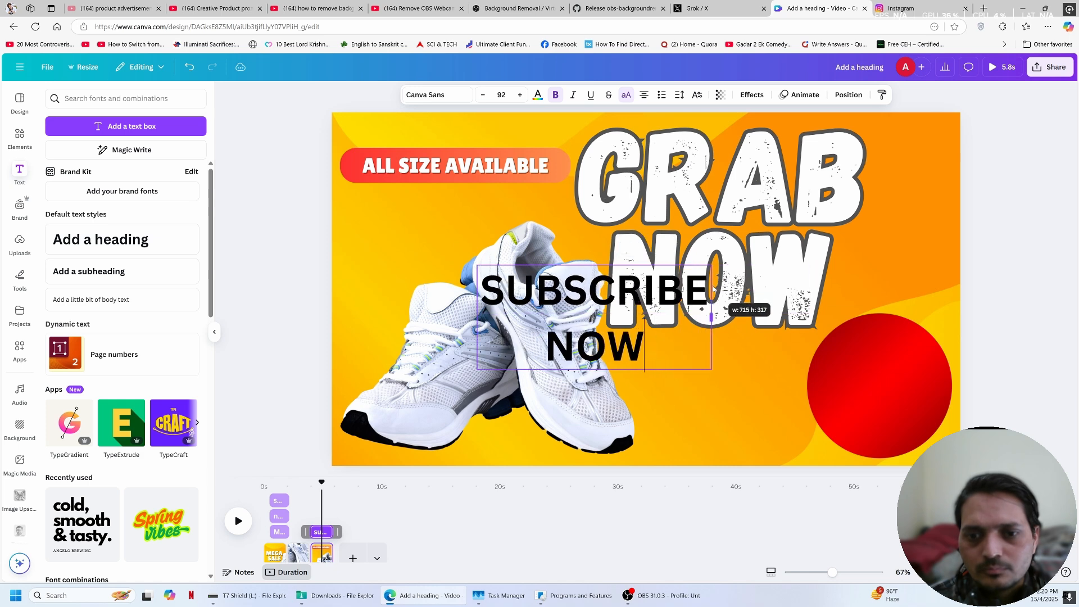
pyautogui.hotkey('ctrl', 'z')
# Align the curved white SUBSCRIBE NOW text along the red circle's upper edge and duplicate it
pyautogui.click(993, 316)
pyautogui.moveTo(848, 356)
pyautogui.mouseDown()
pyautogui.moveTo(861, 351)
pyautogui.moveTo(853, 338)
pyautogui.mouseUp()
pyautogui.click(890, 294)
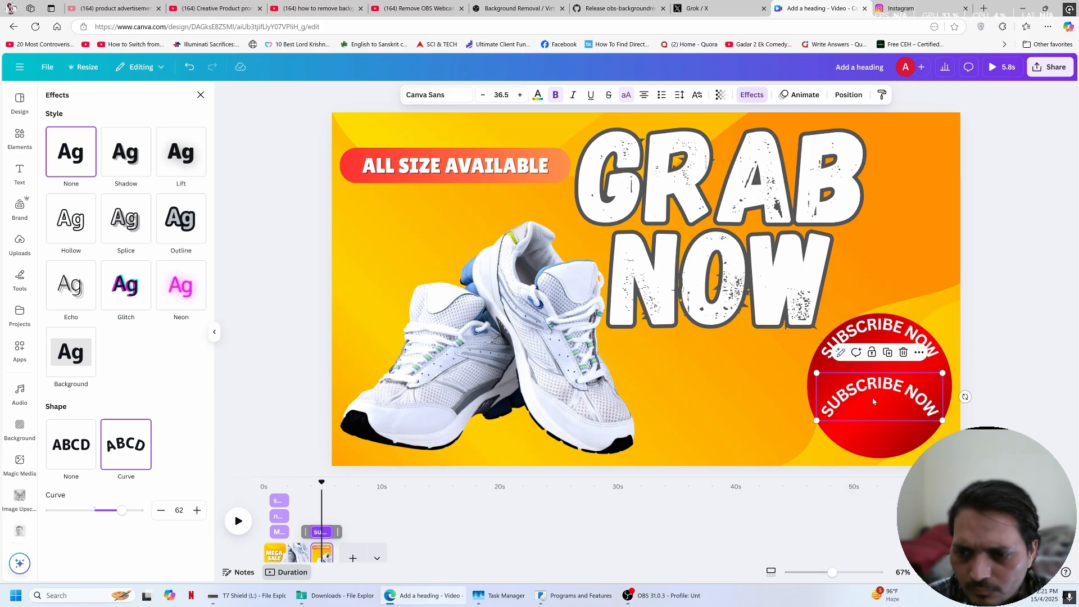
# Reverse the curve of the duplicated SUBSCRIBE NOW text and place it along the red circle's lower edge
pyautogui.doubleClick(884, 410)
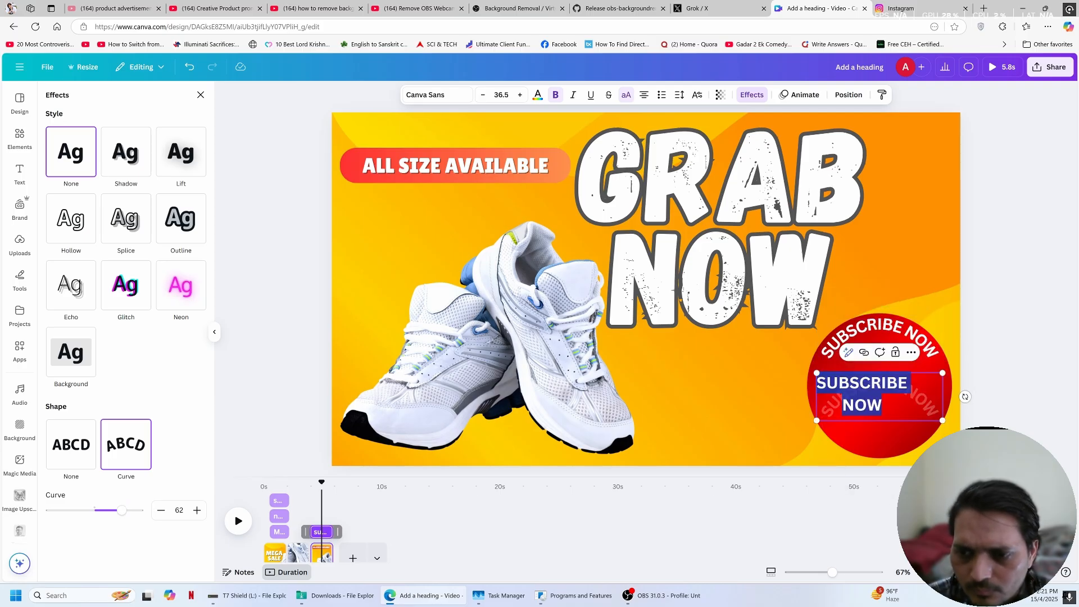
pyautogui.press('Escape')
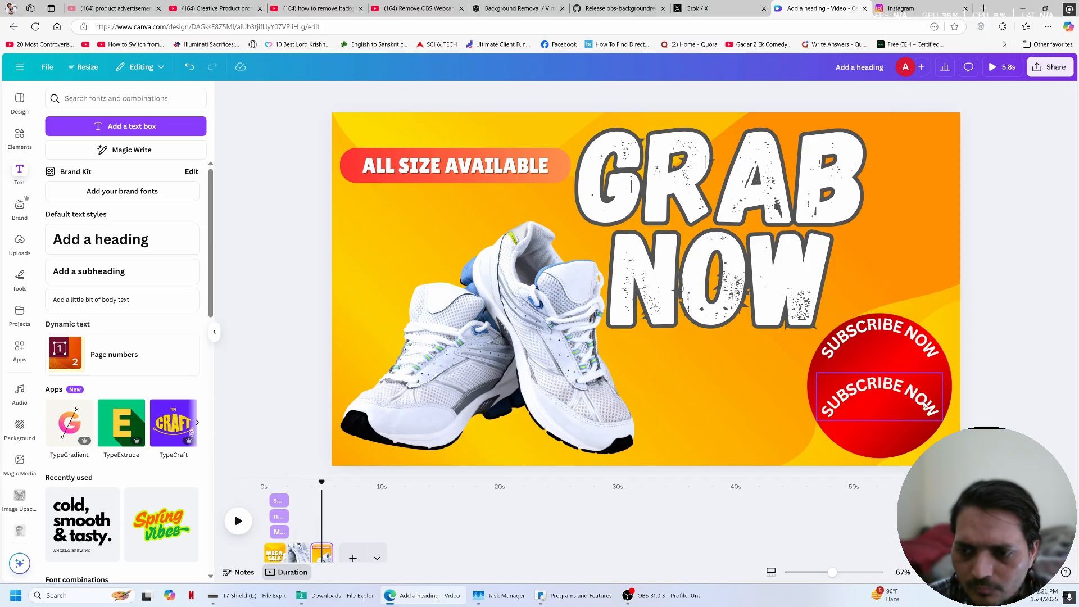
pyautogui.click(751, 96)
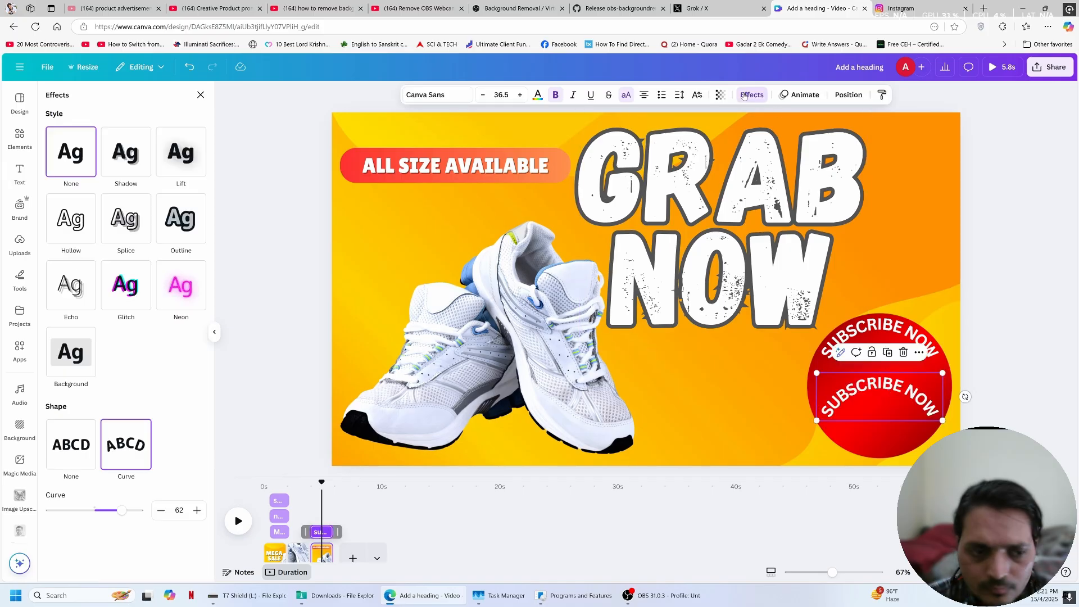
pyautogui.moveTo(131, 511); pyautogui.dragTo(71, 510)
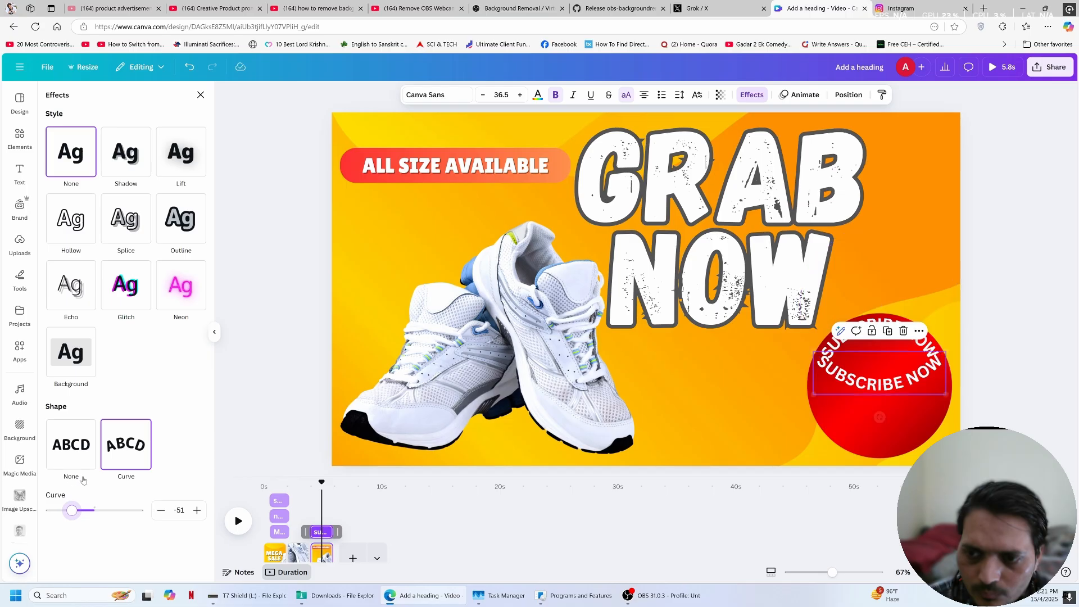
pyautogui.moveTo(849, 380); pyautogui.dragTo(860, 437)
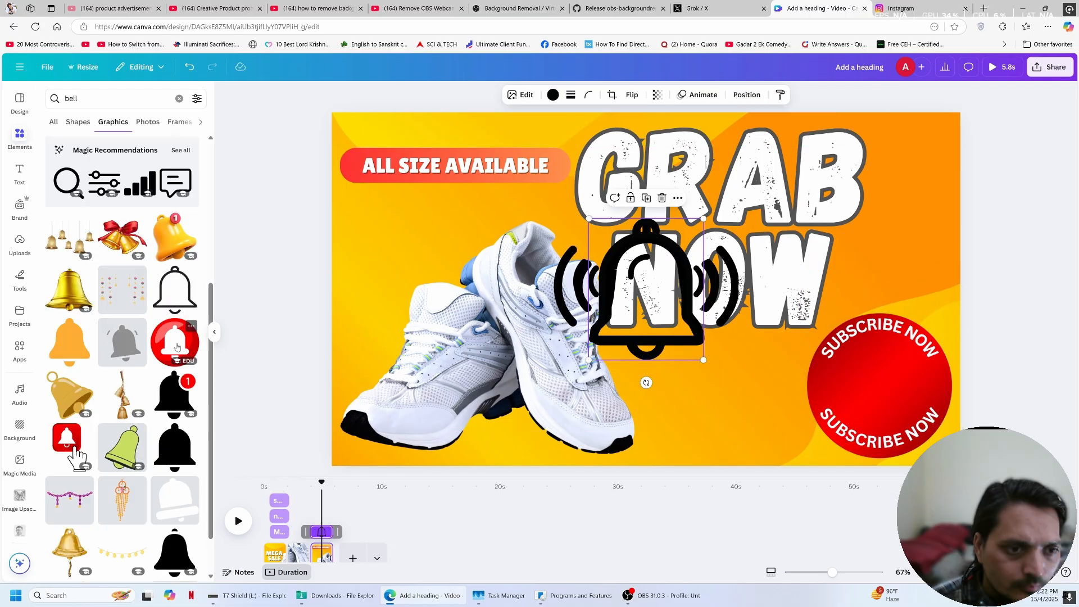
# Add the round red bell graphic, move it over the red circle, and delete the black ringing bell
pyautogui.click(174, 337)
pyautogui.moveTo(648, 257); pyautogui.dragTo(842, 329)
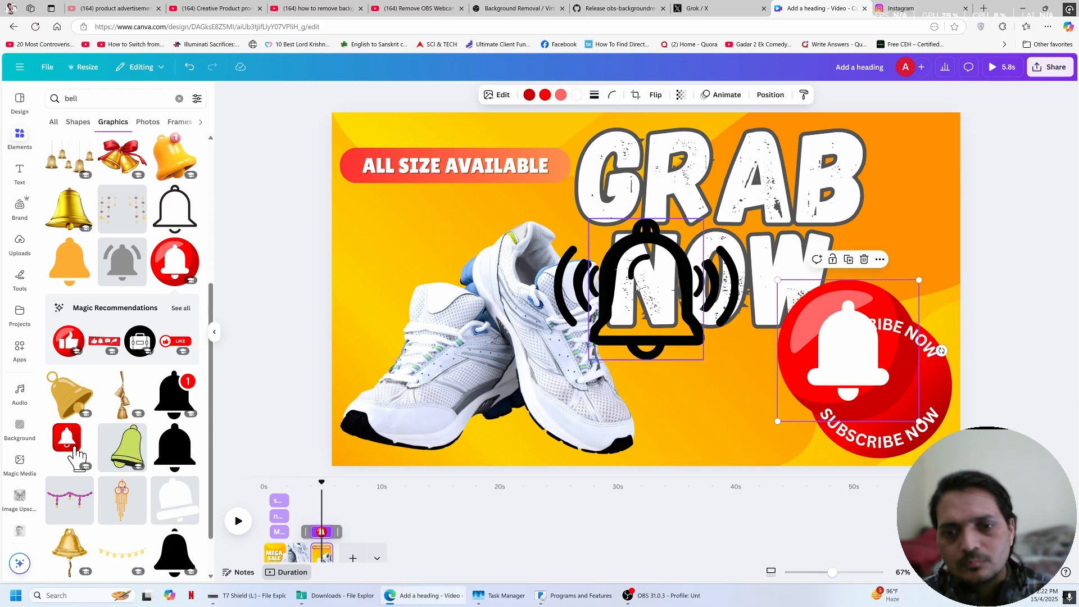
pyautogui.press('Delete')
pyautogui.press('Delete')
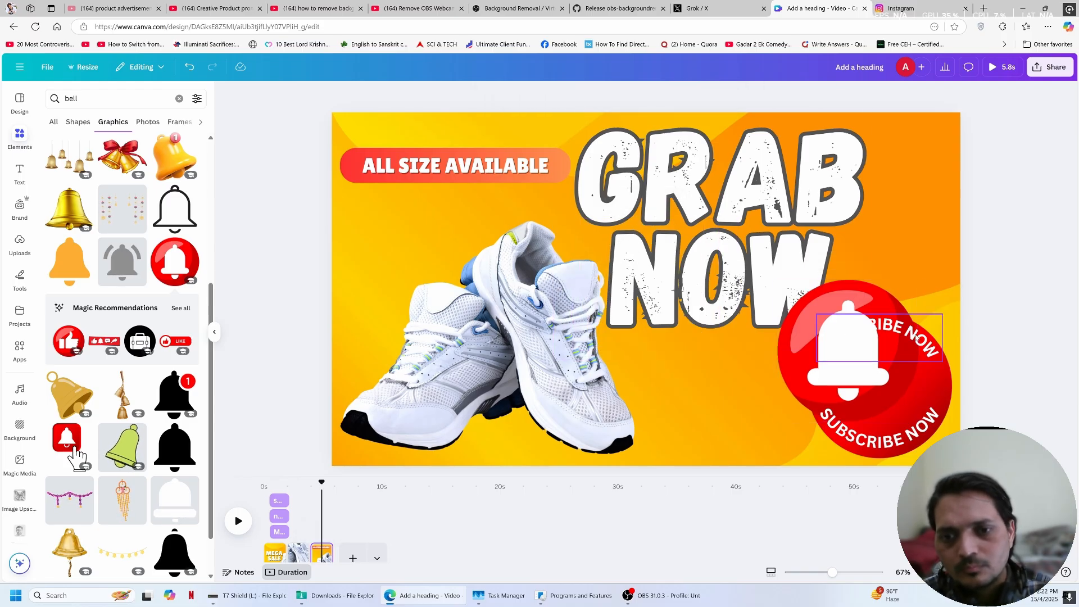
pyautogui.click(861, 354)
pyautogui.moveTo(862, 354); pyautogui.dragTo(856, 348)
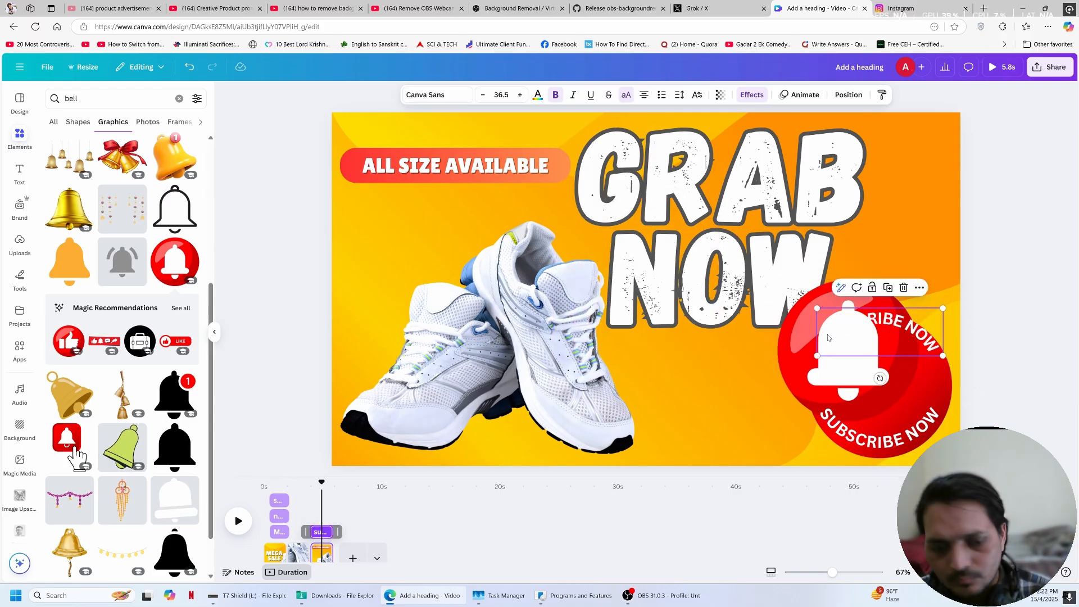
pyautogui.click(823, 330)
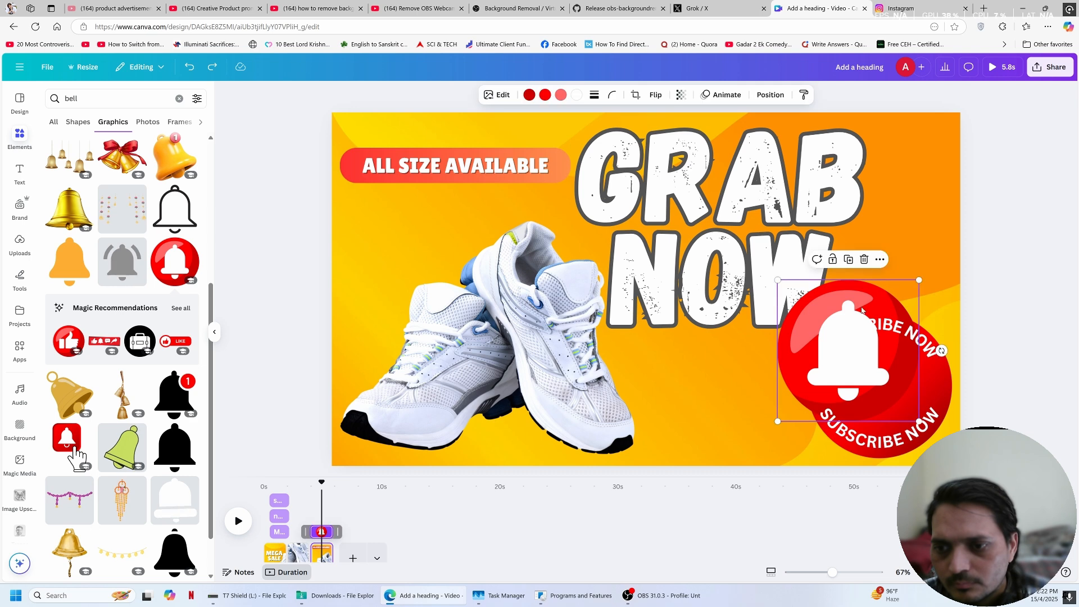
# Shrink the round red bell graphic and centre it inside the SUBSCRIBE NOW circle
pyautogui.moveTo(920, 279); pyautogui.dragTo(920, 342)
pyautogui.moveTo(844, 414); pyautogui.dragTo(837, 422)
pyautogui.click(1000, 301)
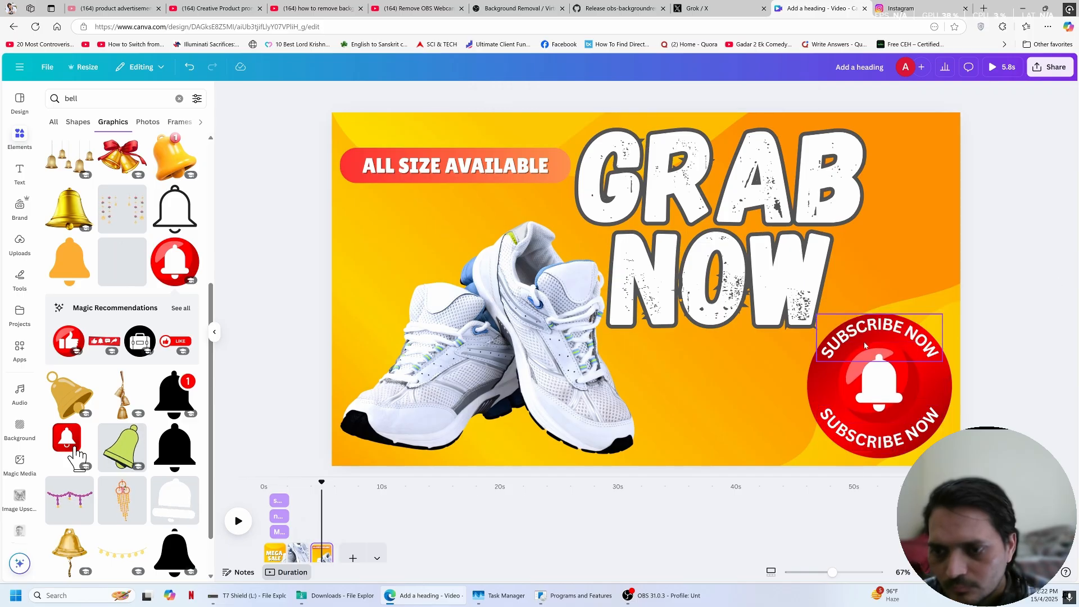
# Apply the Pop animation to the bell and the Rise animation to the grouped SUBSCRIBE NOW circle
pyautogui.click(884, 391)
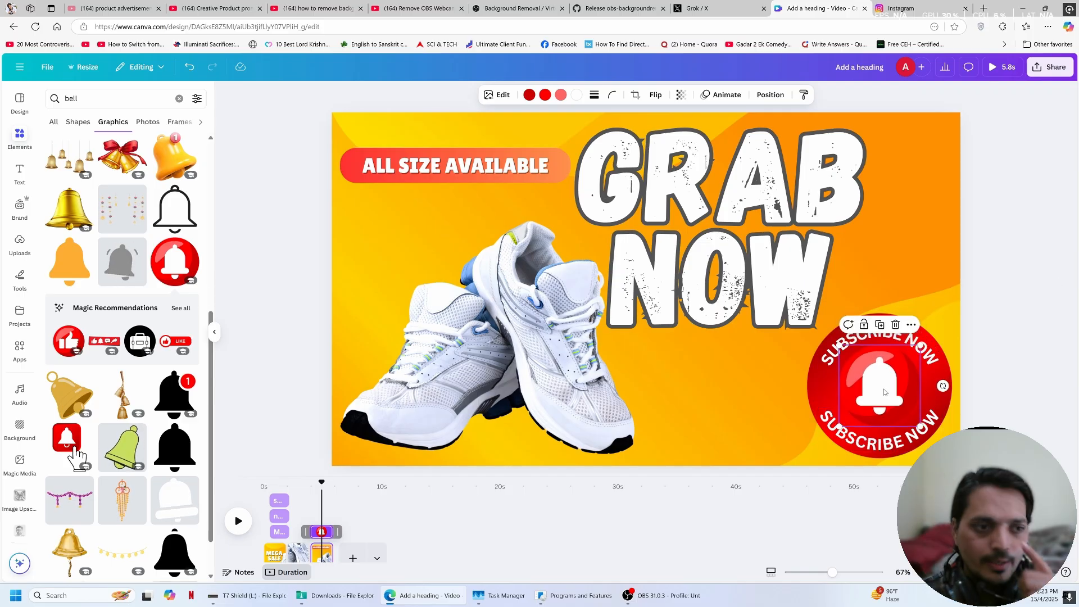
pyautogui.click(732, 96)
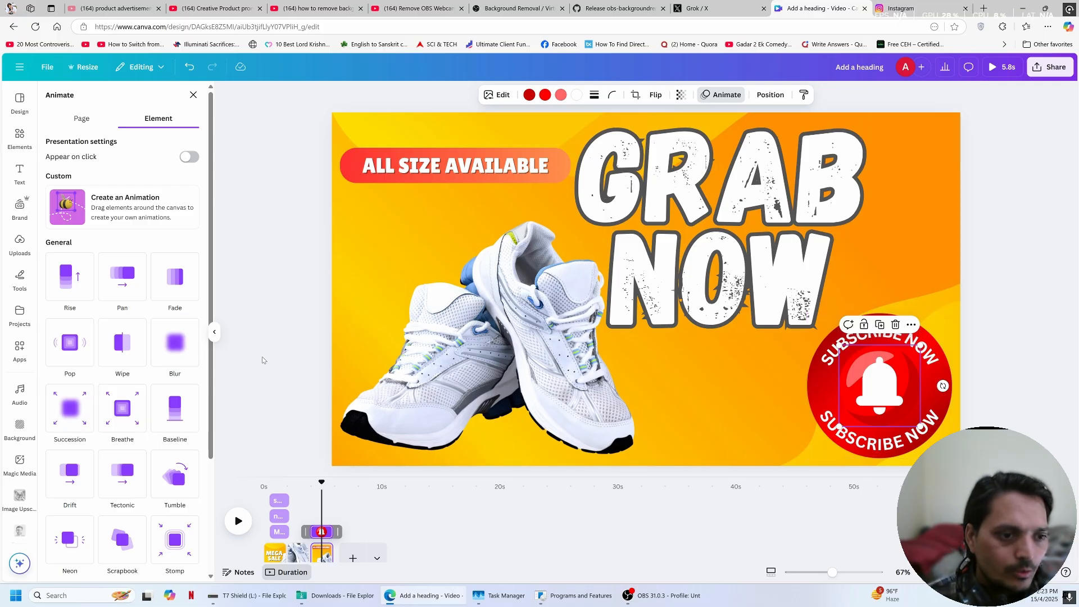
pyautogui.click(80, 361)
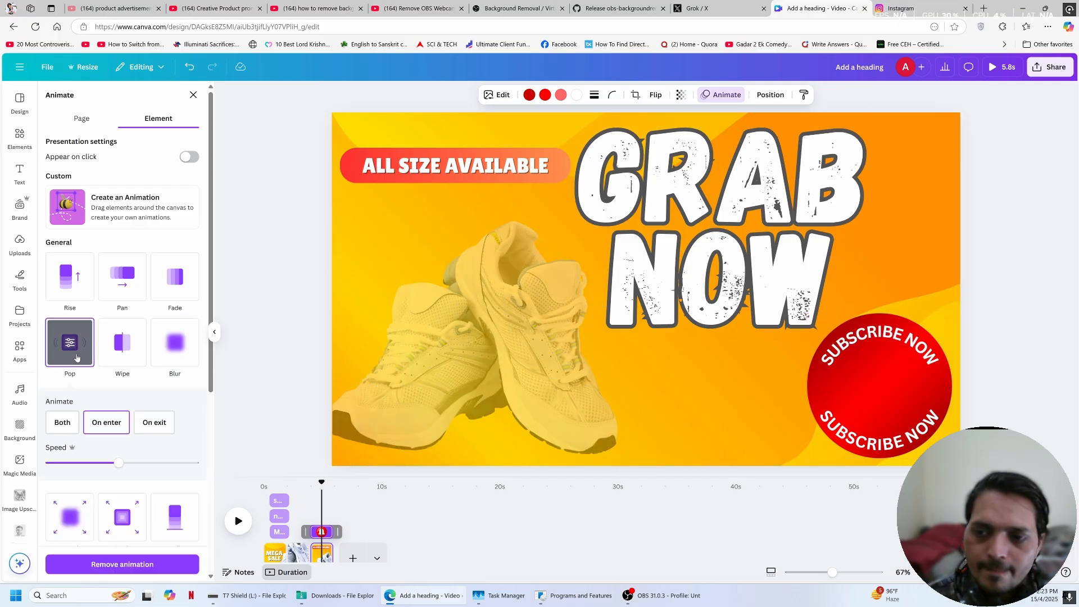
pyautogui.click(823, 372)
pyautogui.scroll(-6, 179, 402)
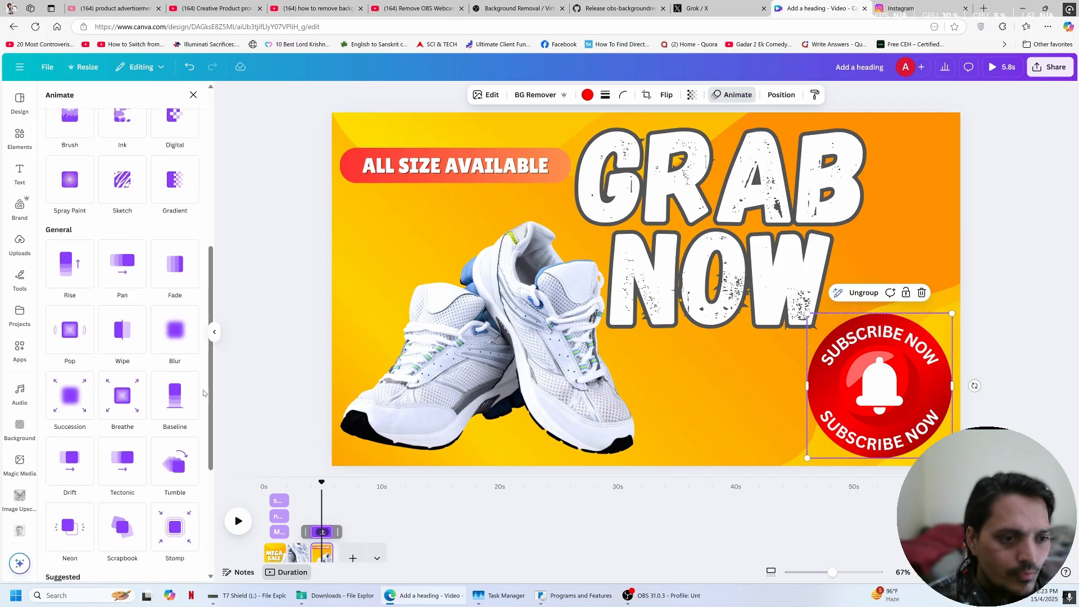
pyautogui.click(62, 276)
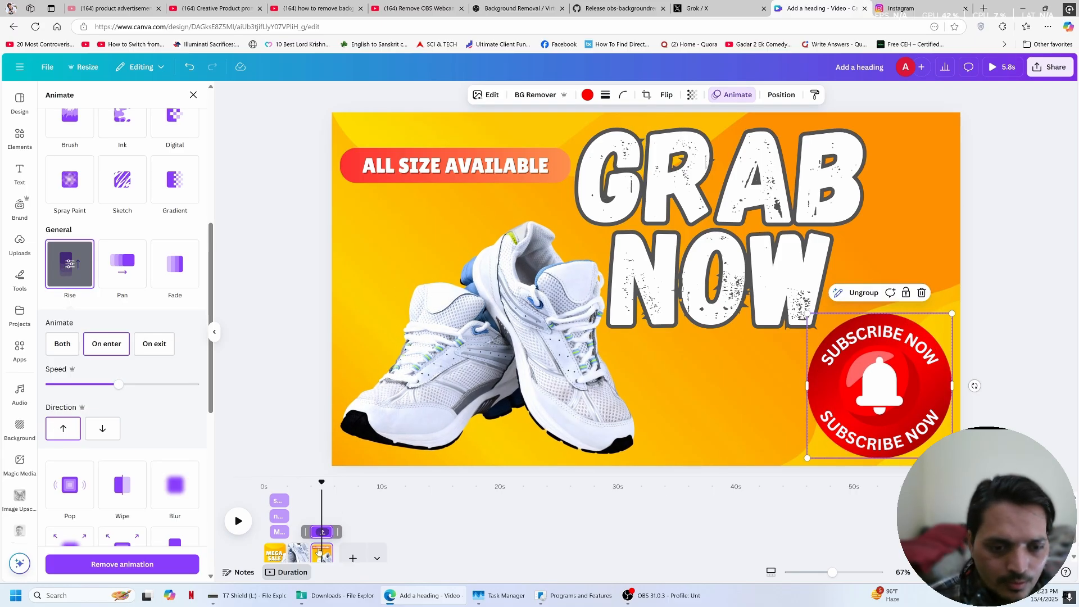
# Trim the start of the bell's timing so it enters later on the GRAB NOW page, and preview the page
pyautogui.click(871, 381)
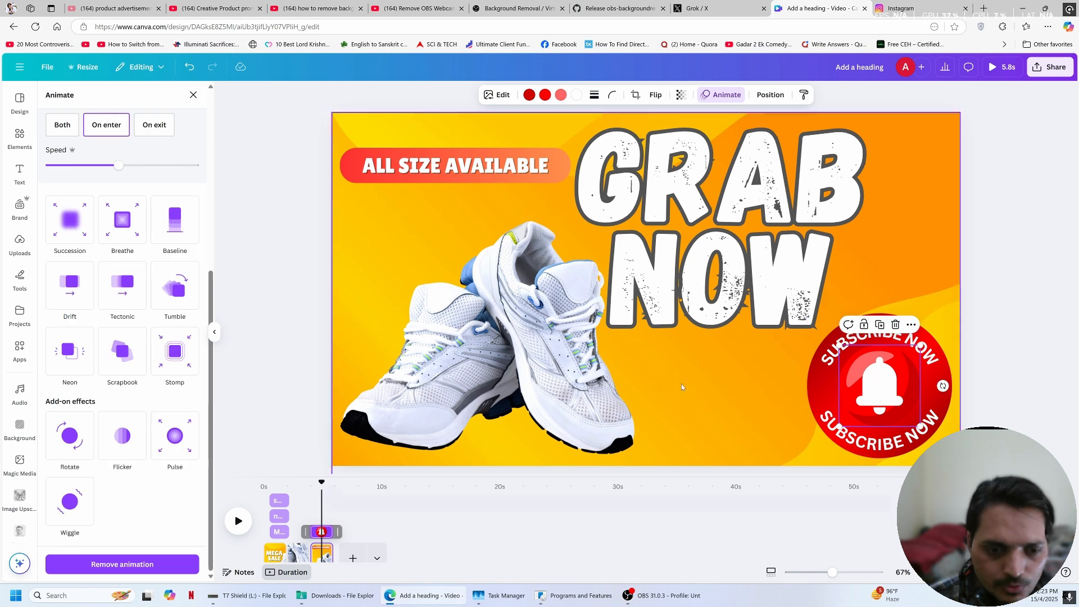
pyautogui.moveTo(308, 531); pyautogui.dragTo(314, 531)
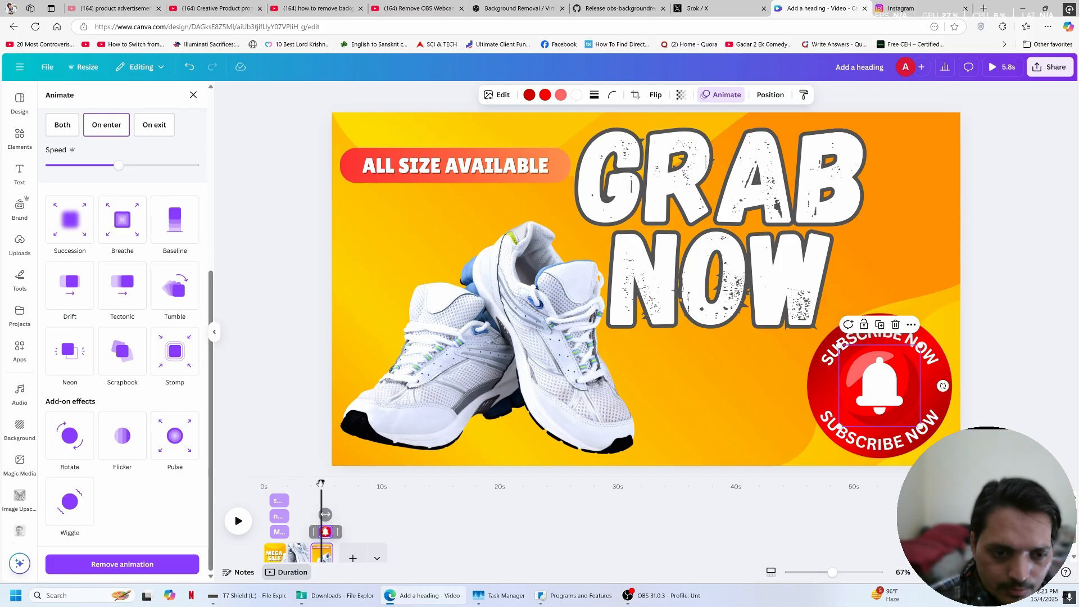
pyautogui.moveTo(322, 482); pyautogui.dragTo(301, 483)
pyautogui.press('space')
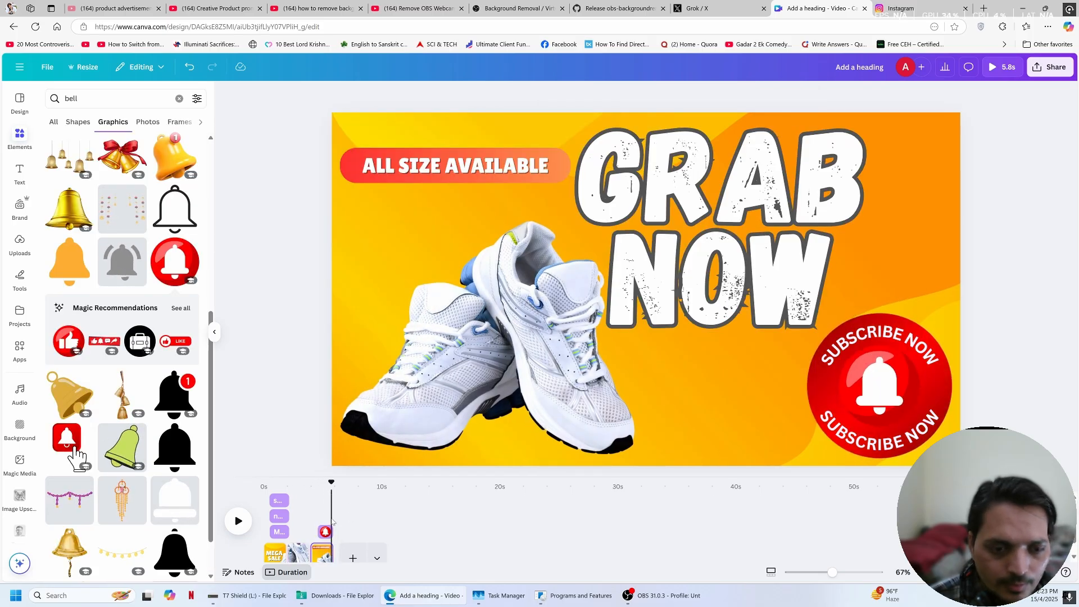
pyautogui.click(312, 484)
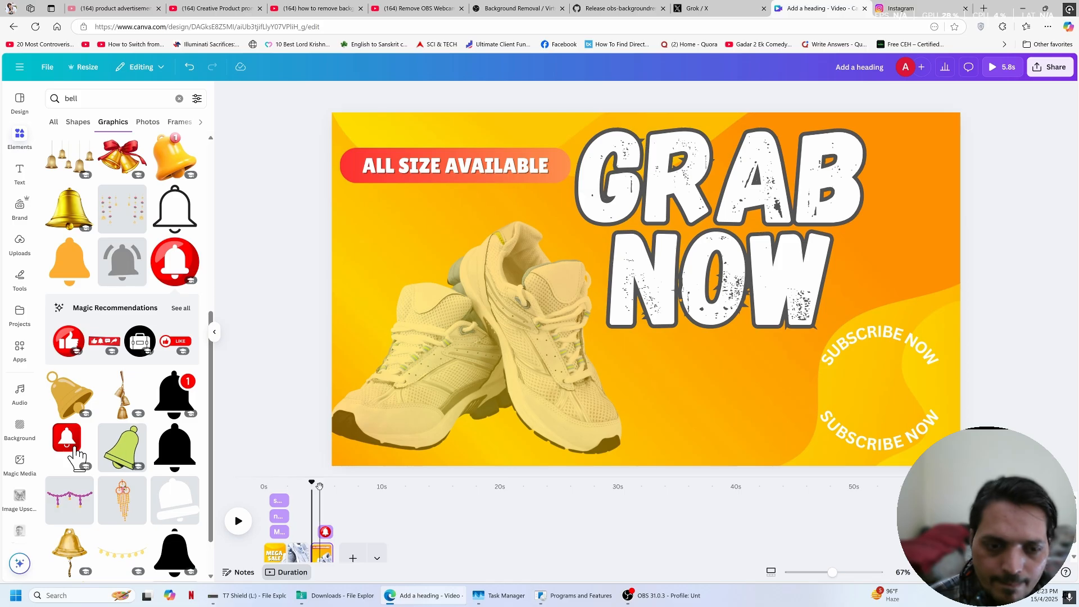
pyautogui.click(319, 486)
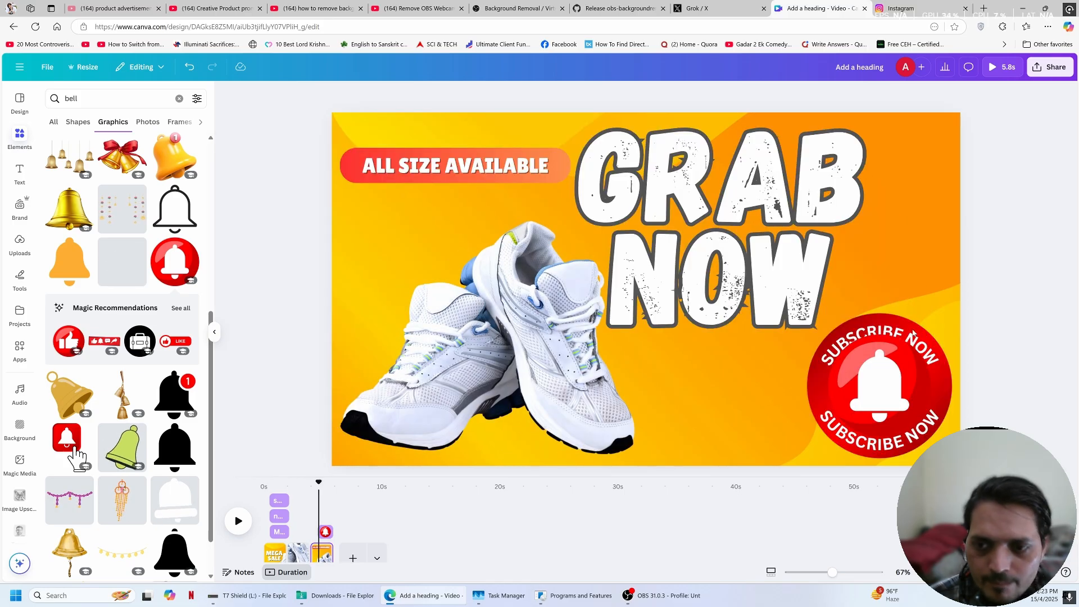
# Delay the start of the SUBSCRIBE NOW texts on the closing page and return to the page-thumbnail timeline
pyautogui.click(862, 332)
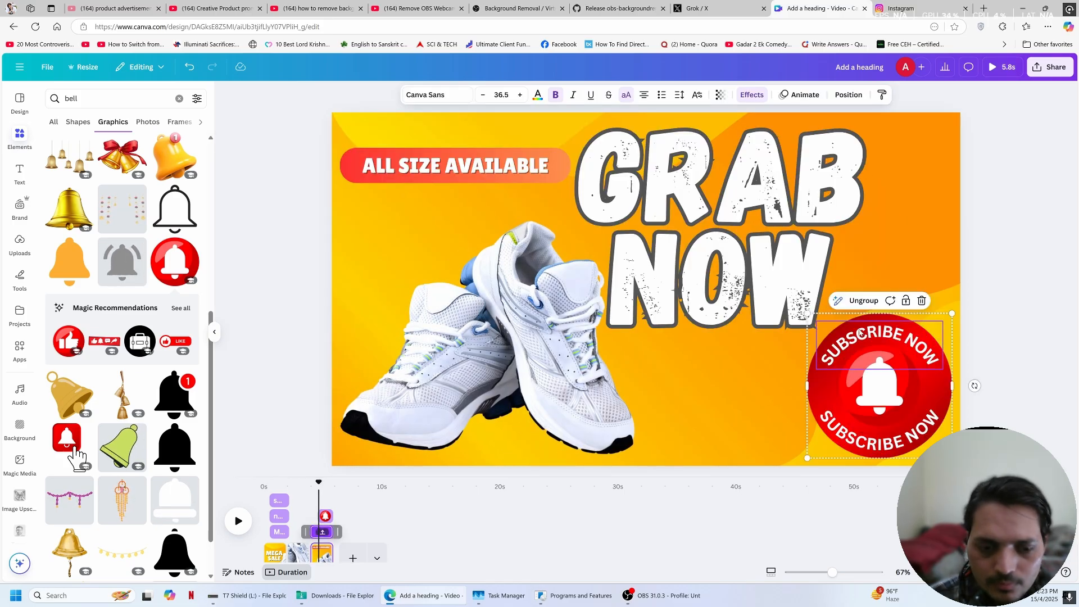
pyautogui.click(322, 532)
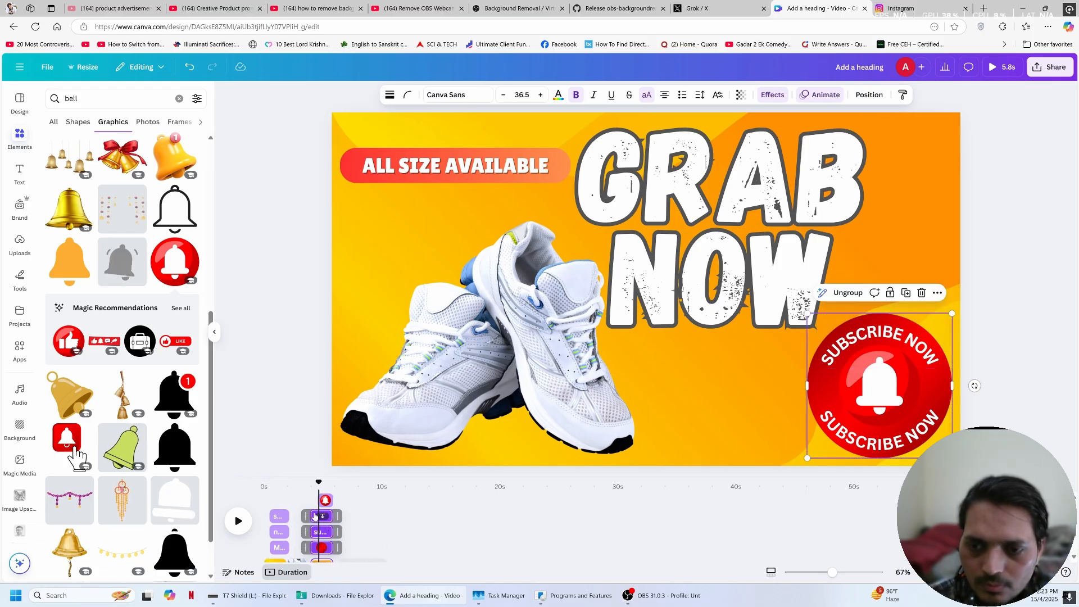
pyautogui.moveTo(307, 515); pyautogui.dragTo(310, 532)
pyautogui.moveTo(318, 483); pyautogui.dragTo(304, 486)
pyautogui.click(320, 547)
pyautogui.click(293, 573)
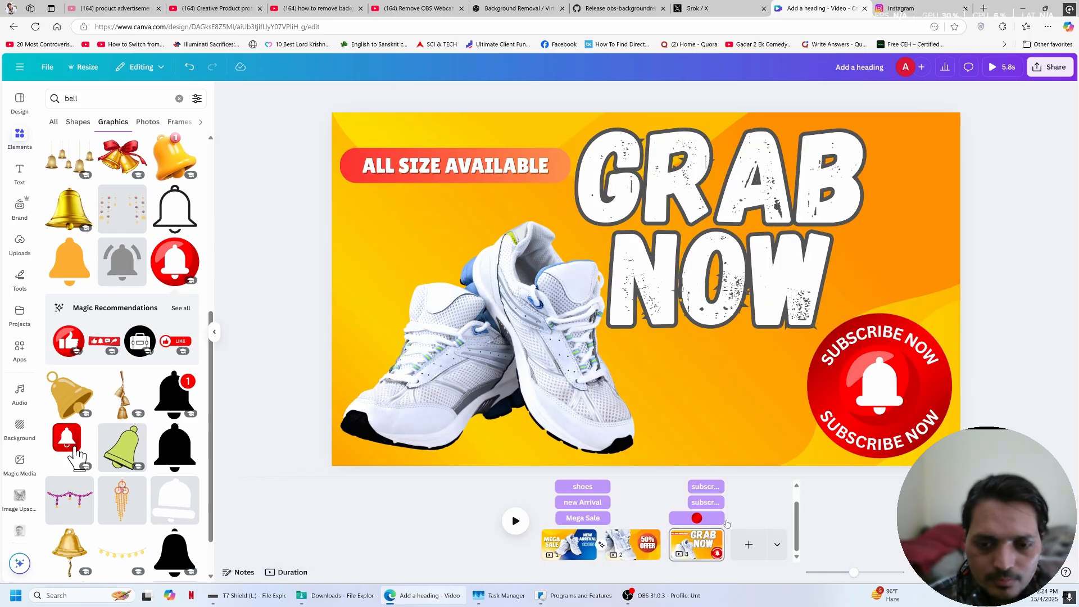
# Add a Match & Move transition between the 50% OFFER page and the GRAB NOW page and play it
pyautogui.click(666, 554)
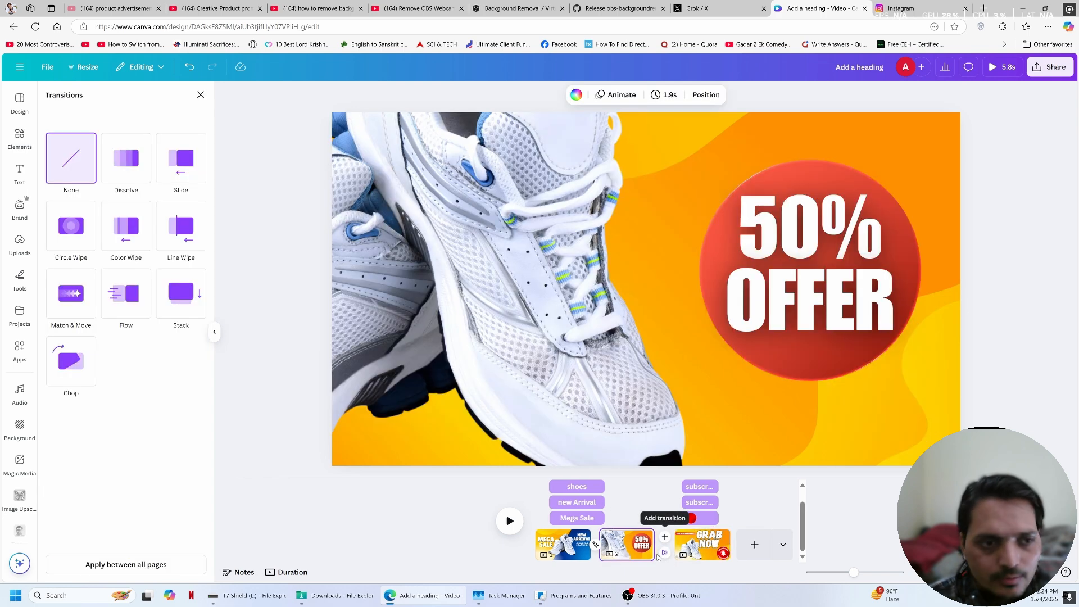
pyautogui.click(77, 300)
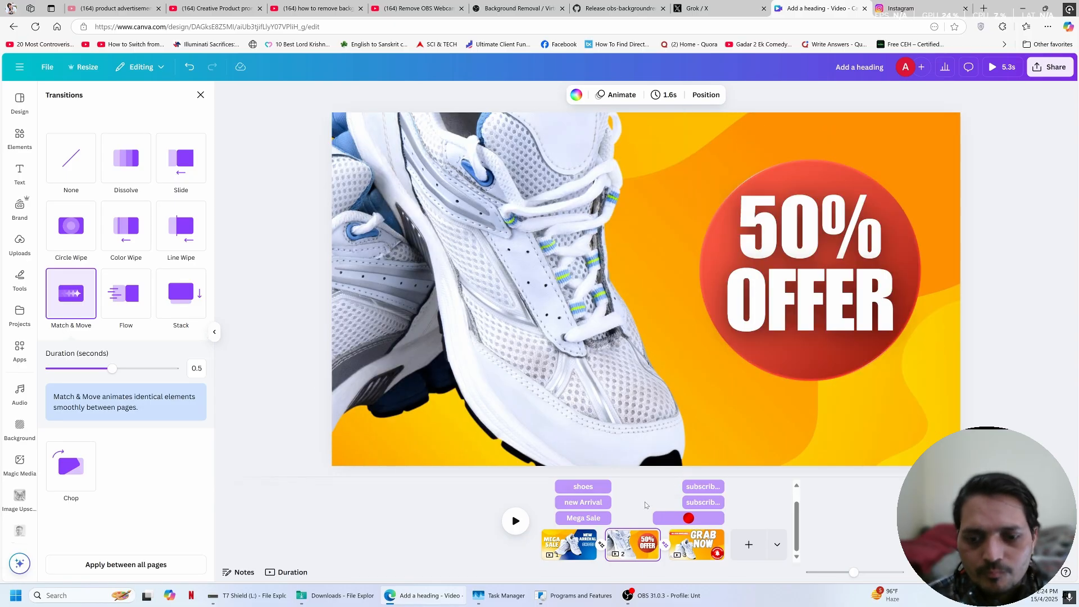
pyautogui.click(515, 522)
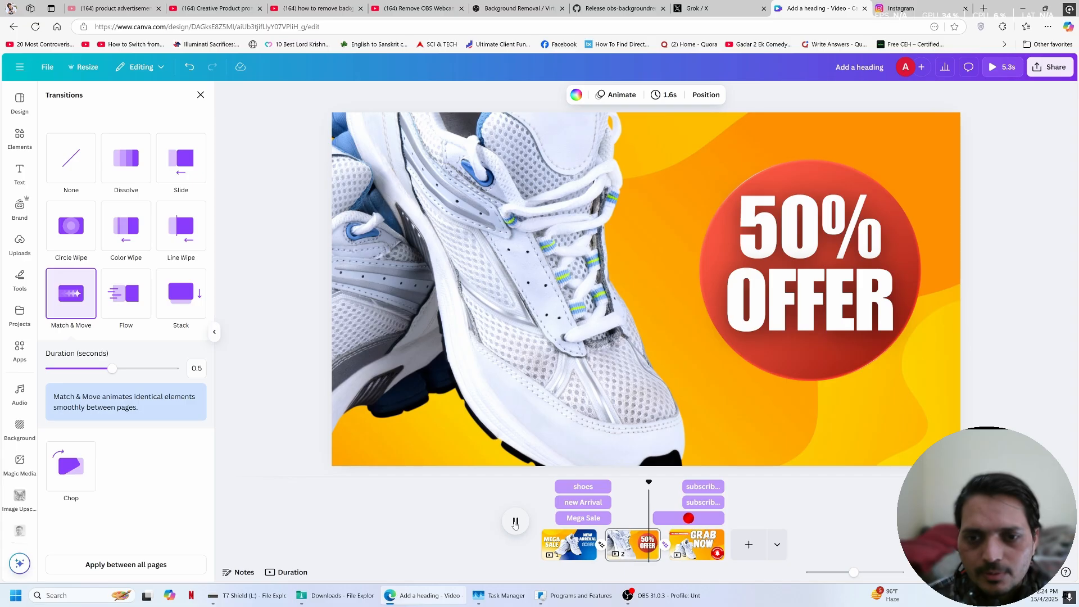
# Trim the start of the red circle group's timing to match the bell's and replay the video
pyautogui.click(713, 485)
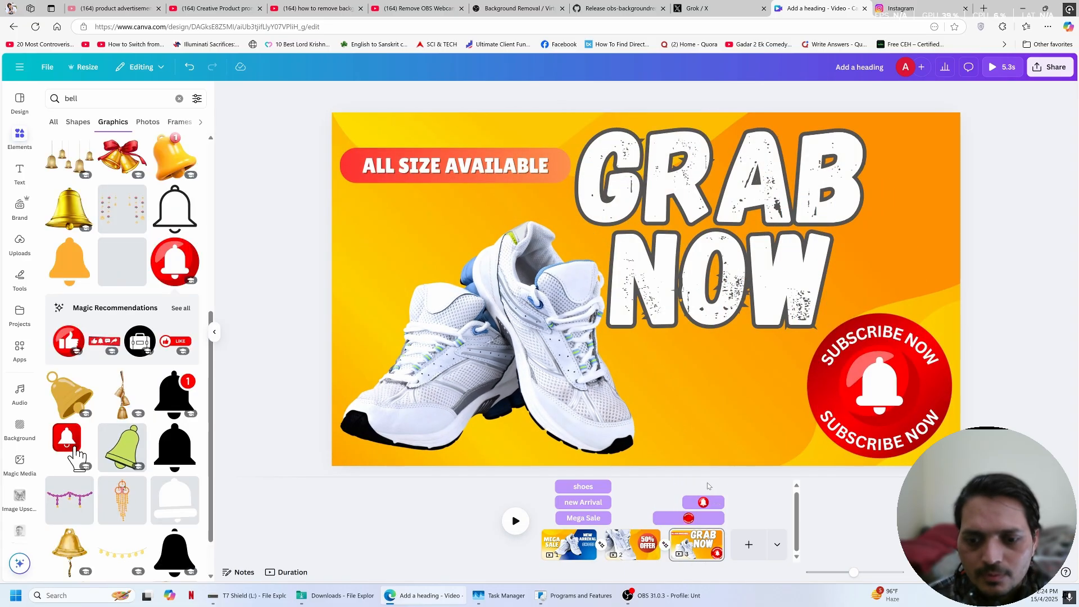
pyautogui.click(515, 520)
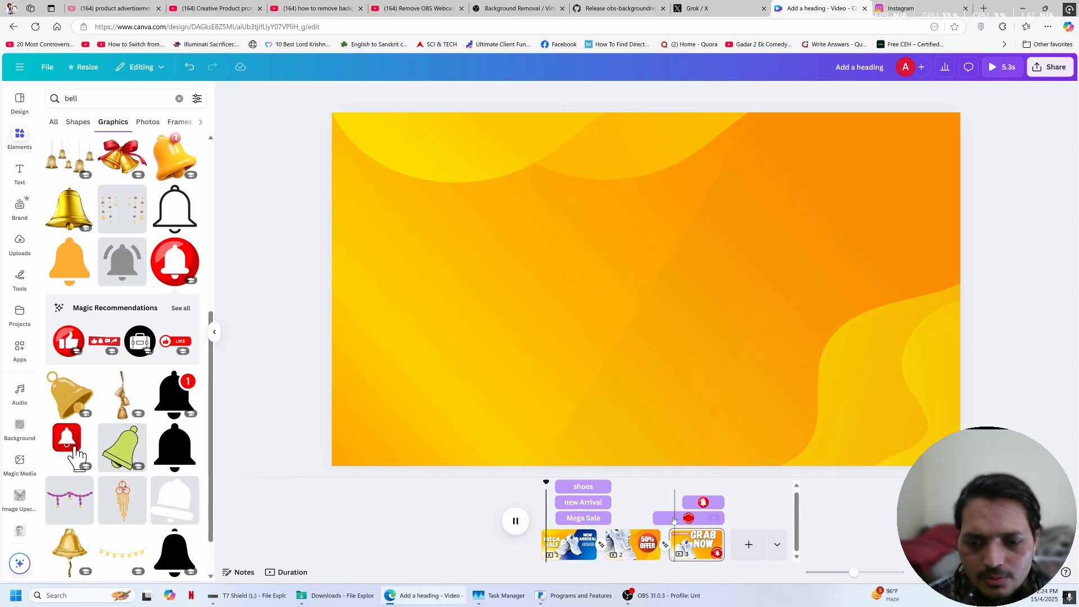
pyautogui.click(659, 516)
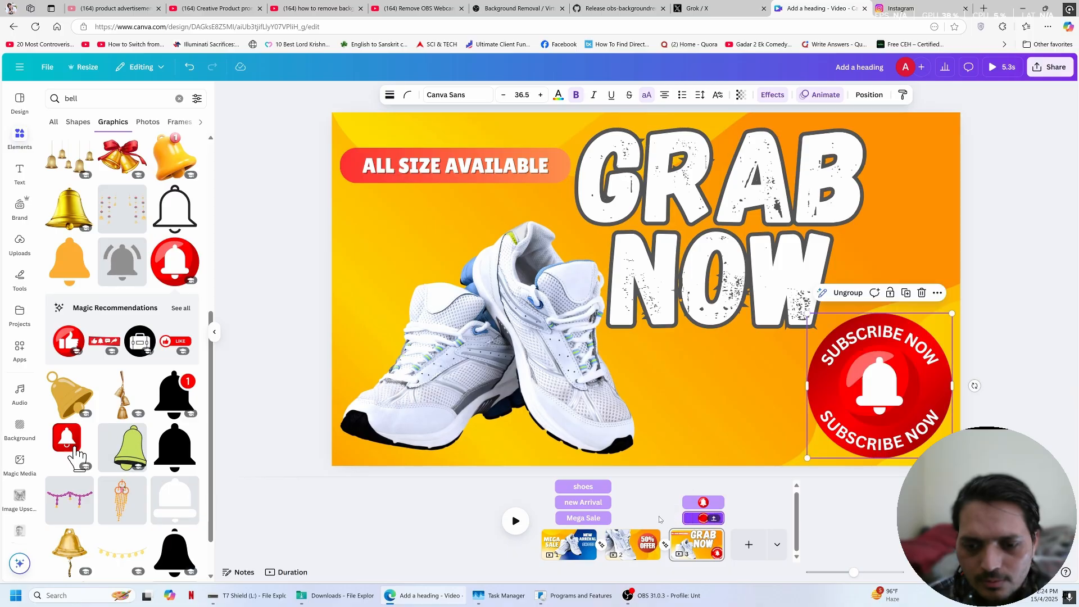
pyautogui.click(516, 521)
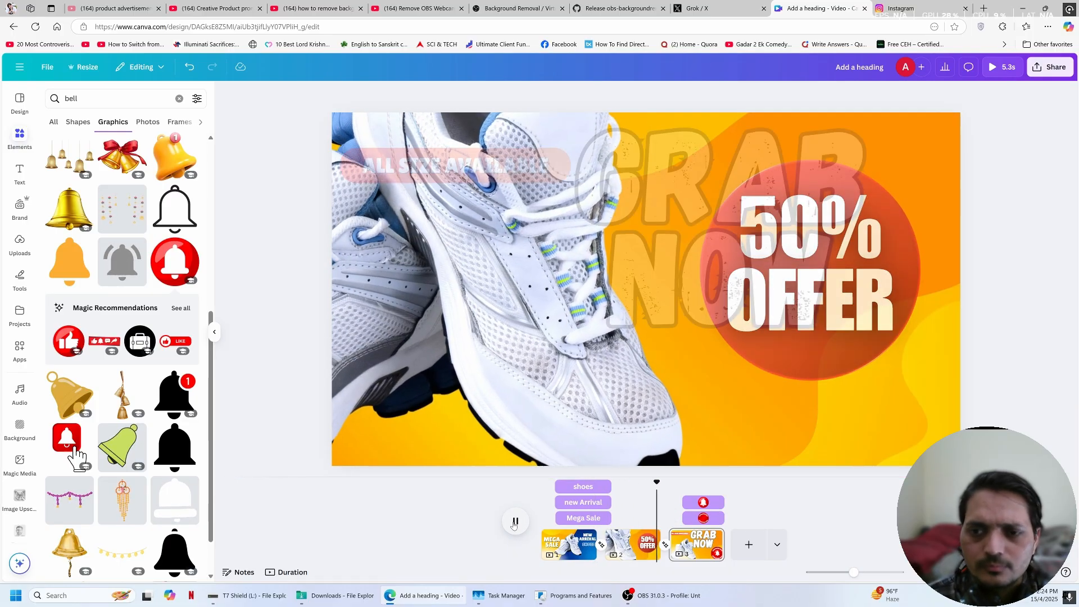
# Trim the 50% OFFER badge's timing at its start and end on the second page, and play the result
pyautogui.click(645, 552)
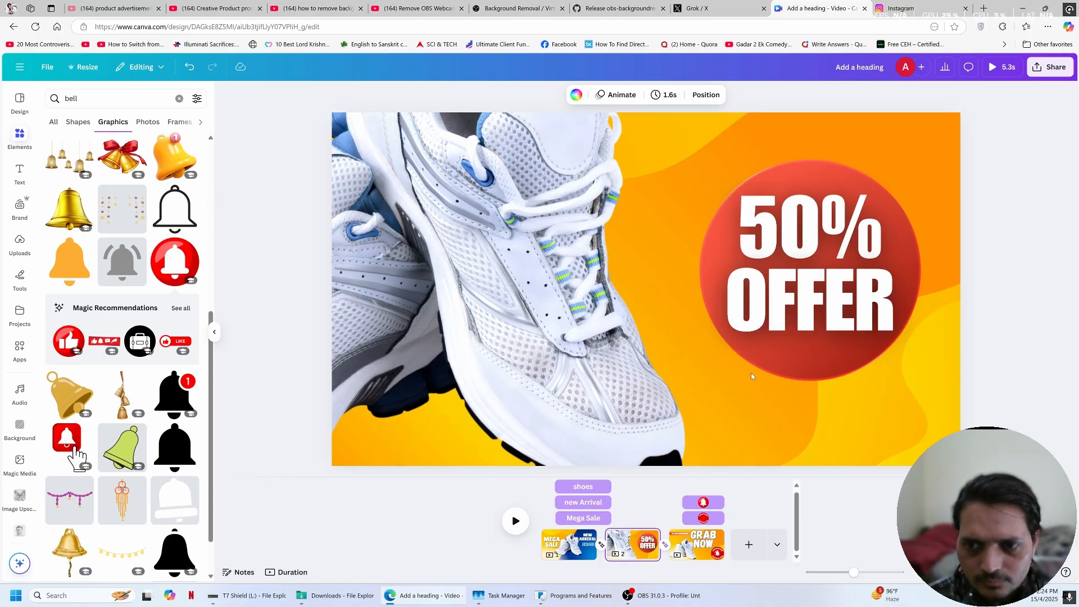
pyautogui.click(640, 512)
pyautogui.moveTo(598, 517); pyautogui.dragTo(617, 517)
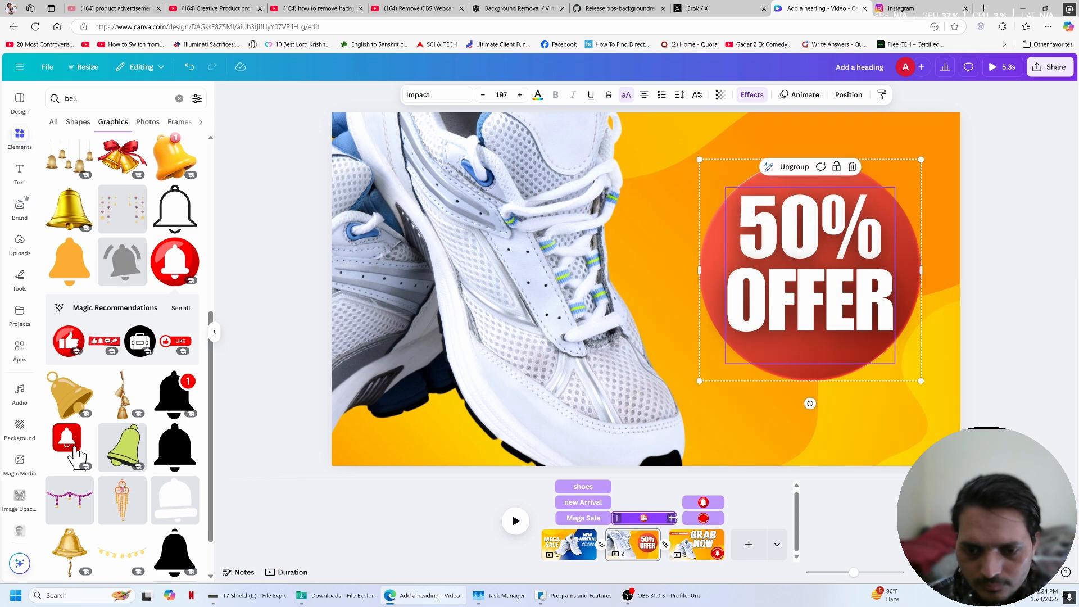
pyautogui.moveTo(664, 518); pyautogui.dragTo(661, 518)
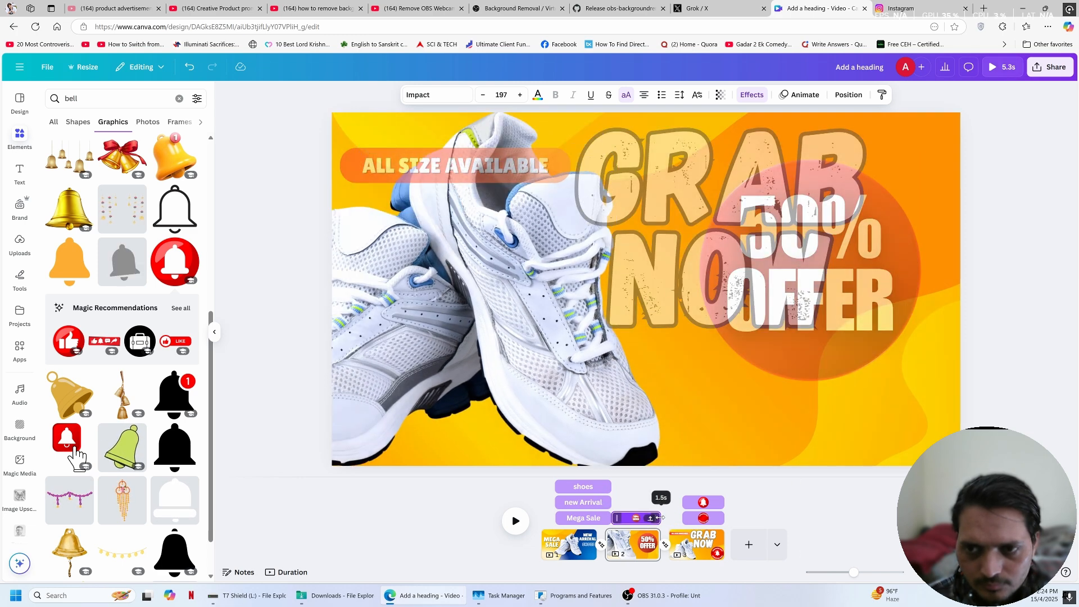
pyautogui.click(511, 520)
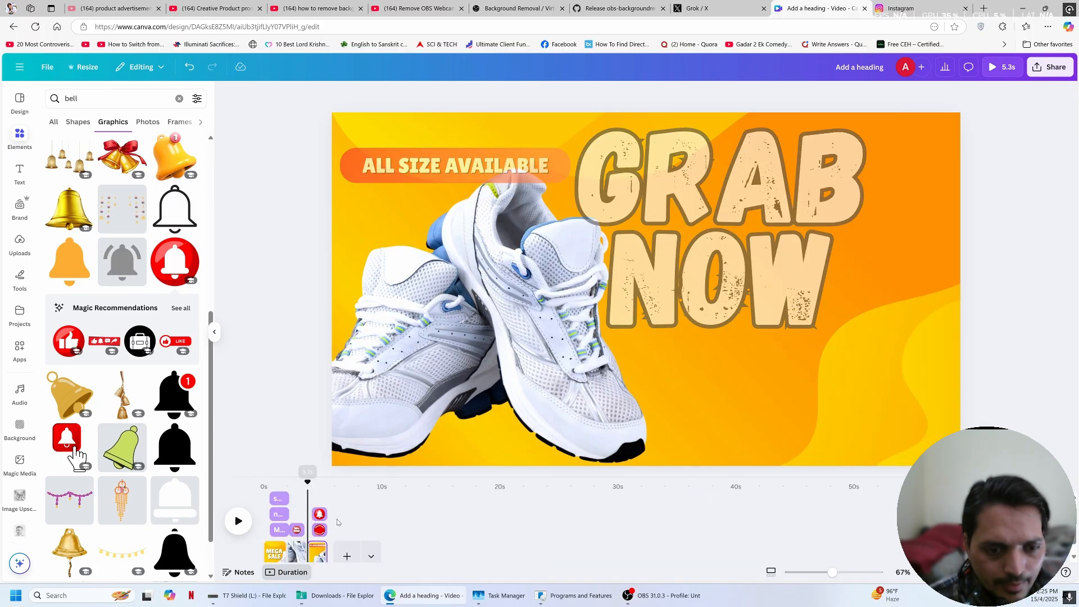
# Delay the start of the grouped GRAB NOW text on the closing page and return to the page-thumbnail timeline
pyautogui.click(801, 302)
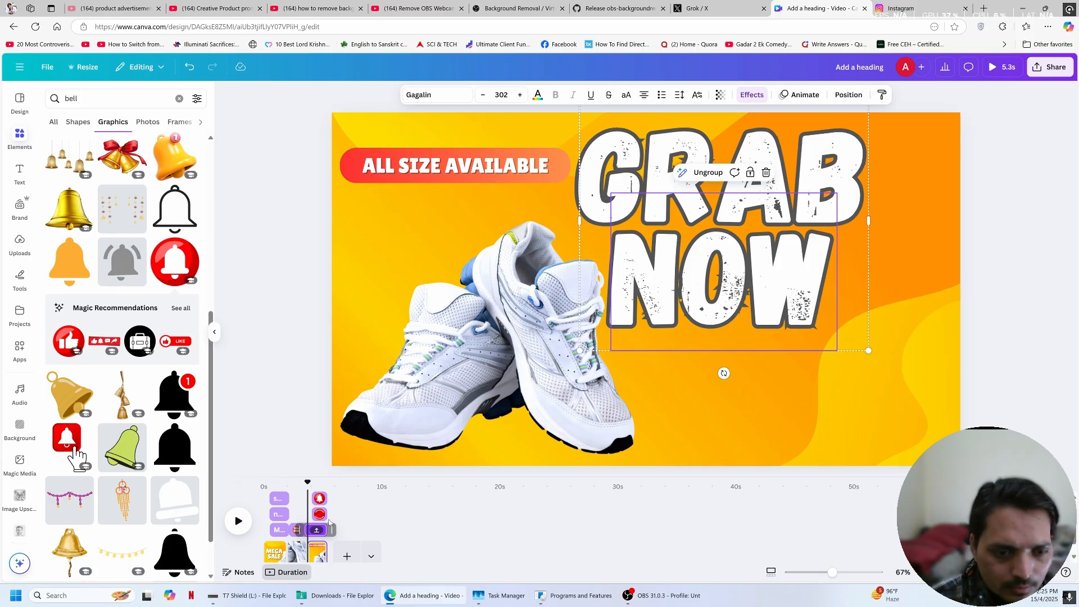
pyautogui.moveTo(300, 529); pyautogui.dragTo(310, 531)
pyautogui.click(289, 572)
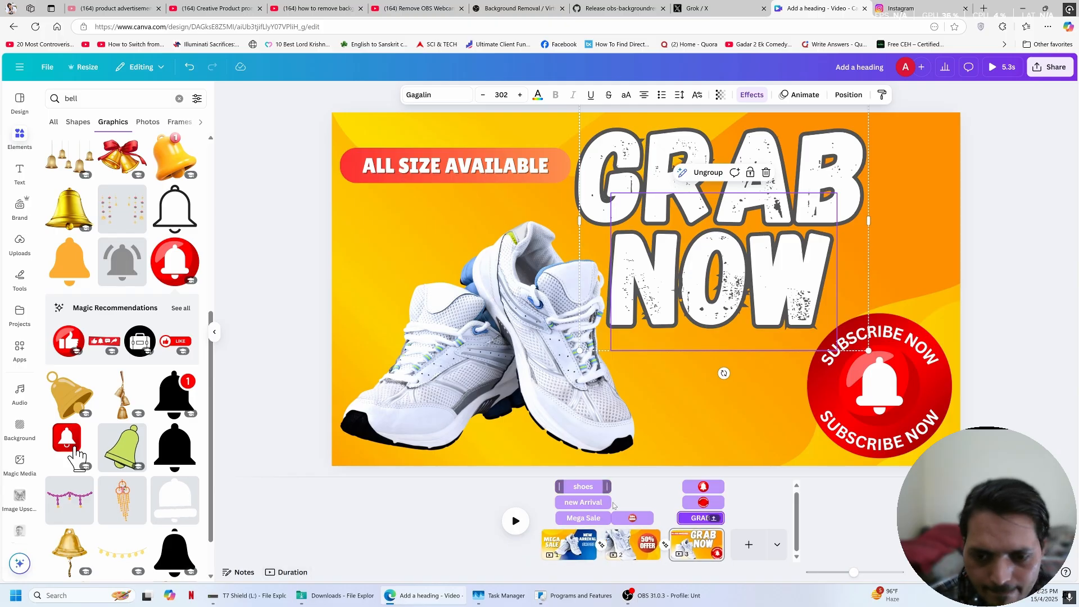
# Extend the GRAB NOW group's timing slightly earlier toward the start of the closing page, checking it by playback
pyautogui.click(683, 272)
pyautogui.click(1078, 237)
pyautogui.click(785, 225)
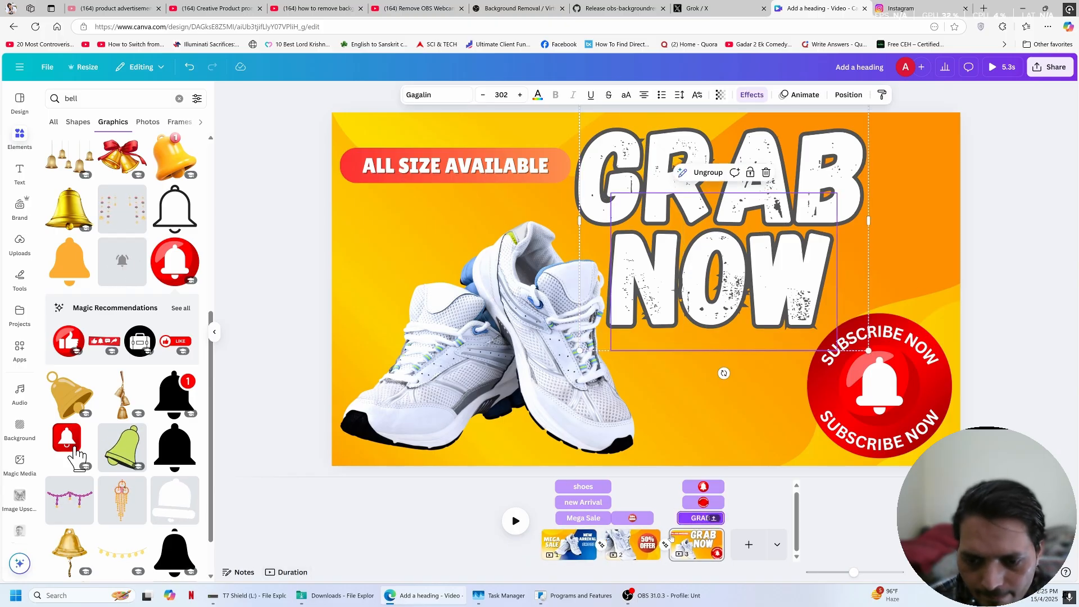
pyautogui.moveTo(678, 520)
pyautogui.mouseDown()
pyautogui.moveTo(659, 516)
pyautogui.moveTo(674, 517)
pyautogui.mouseUp()
pyautogui.click(520, 526)
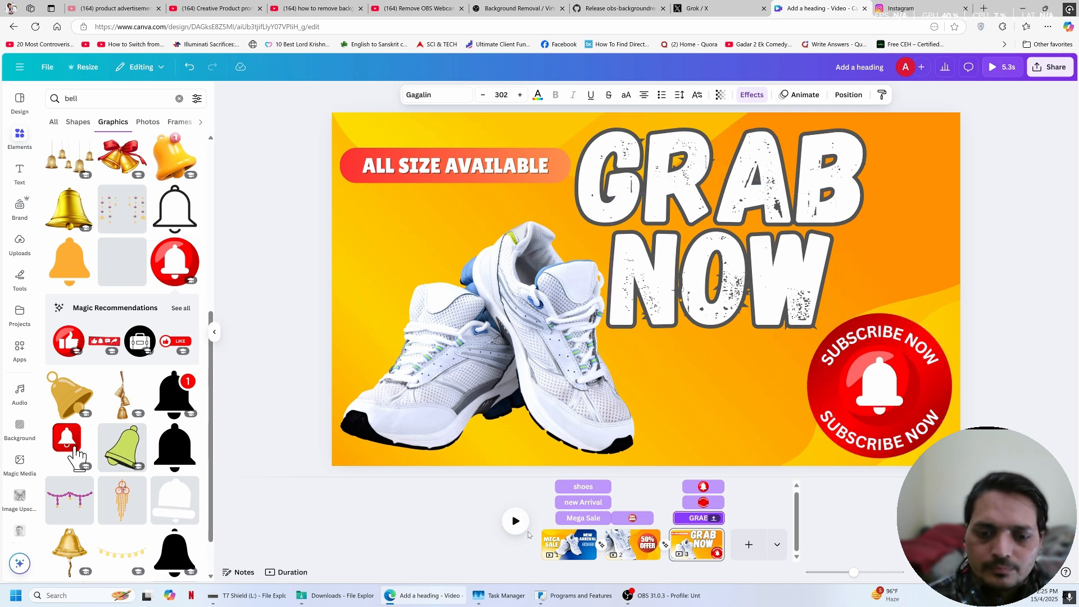
pyautogui.click(519, 531)
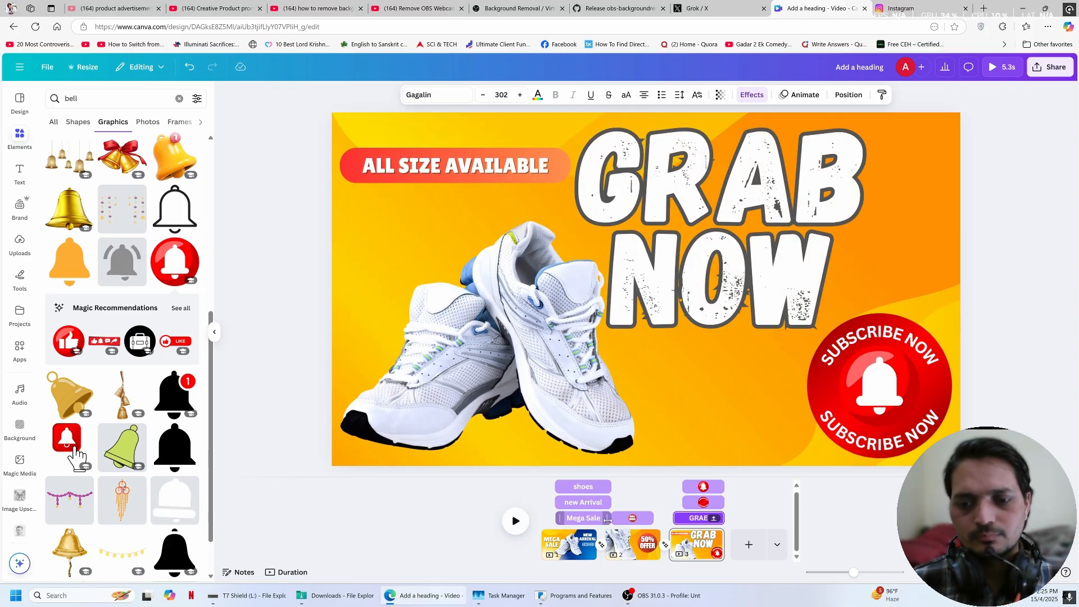
pyautogui.moveTo(678, 517); pyautogui.dragTo(658, 516)
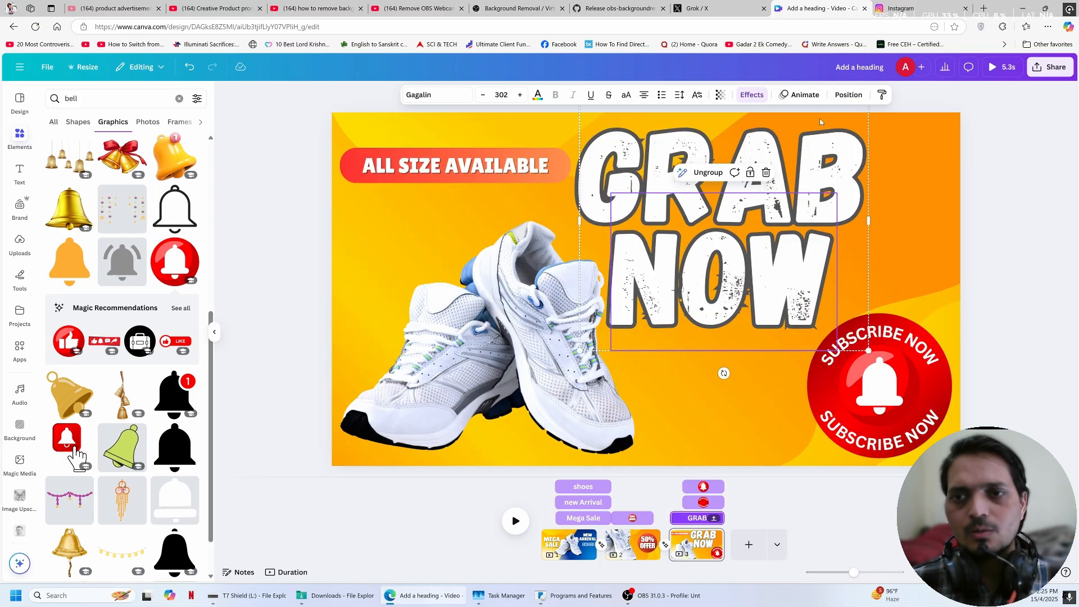
# Apply the Shift animation to the NOW text, ungroup it from GRAB, and deselect both
pyautogui.click(803, 93)
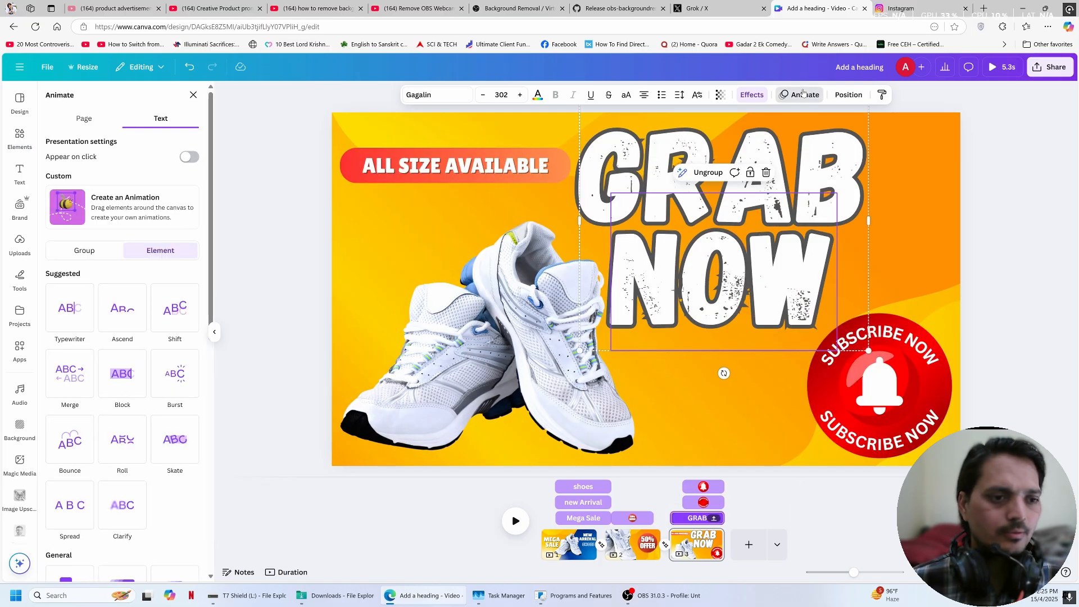
pyautogui.click(171, 319)
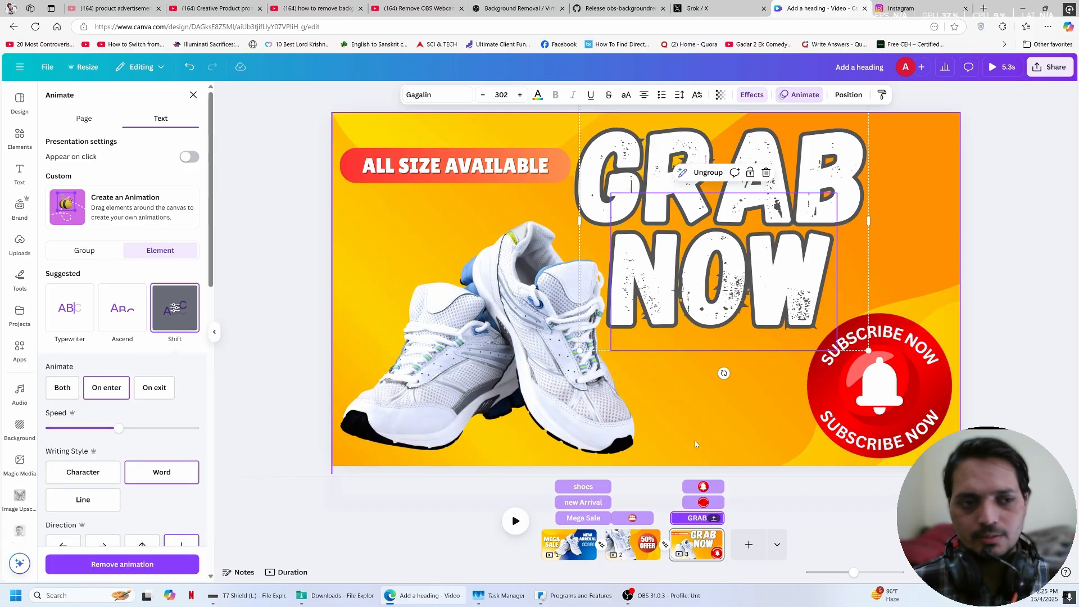
pyautogui.click(691, 172)
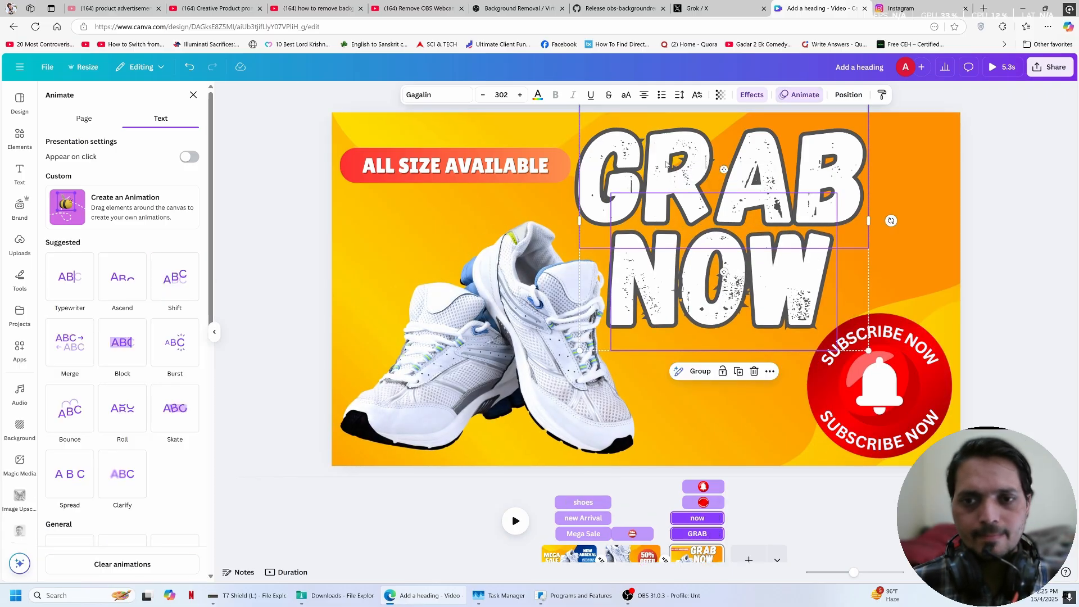
pyautogui.click(1075, 152)
pyautogui.click(1068, 160)
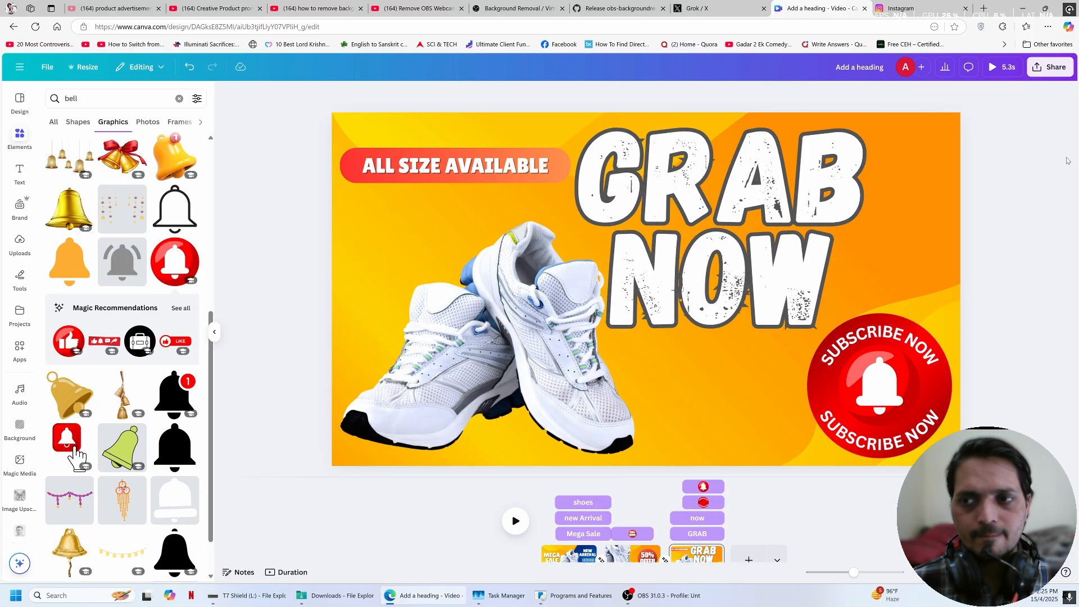
# Apply the Ascend animation to the GRAB text on the closing page
pyautogui.click(746, 165)
pyautogui.click(783, 99)
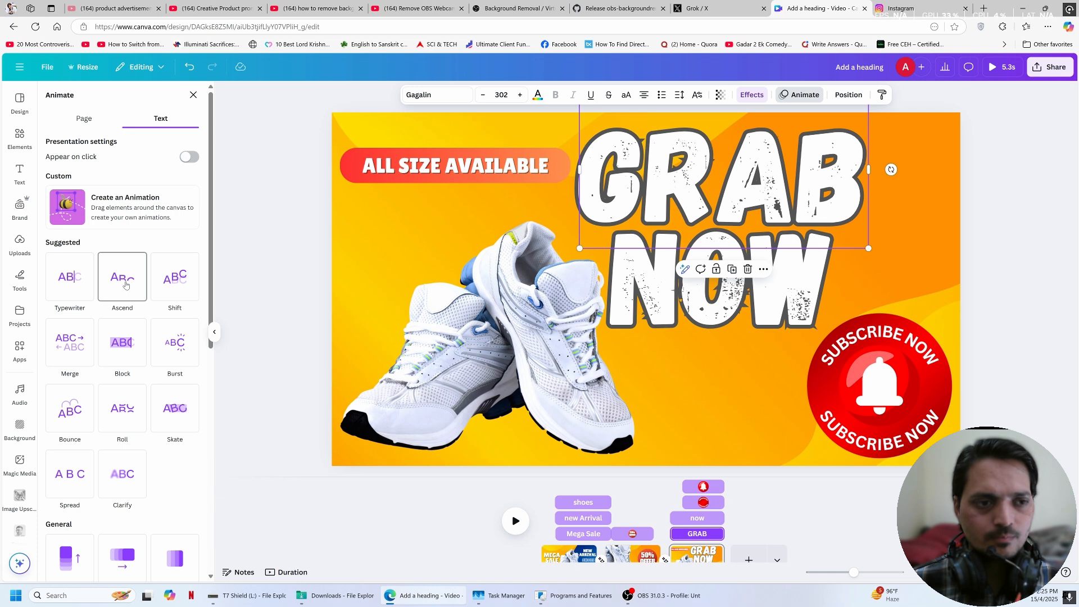
pyautogui.click(125, 285)
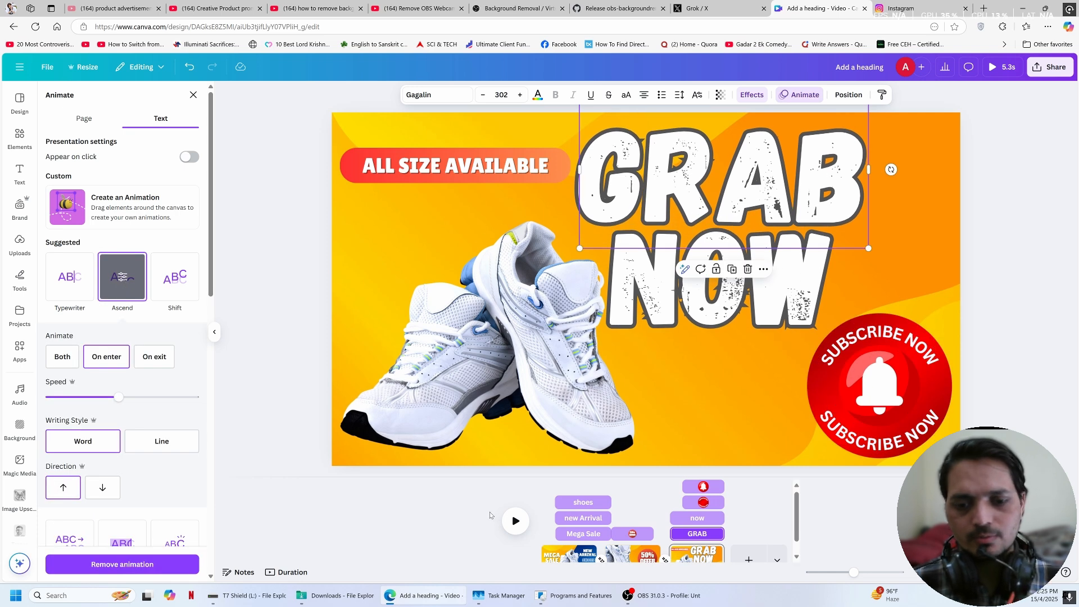
# Play the video from the first page through the closing page to review the animations and timing
pyautogui.click(516, 522)
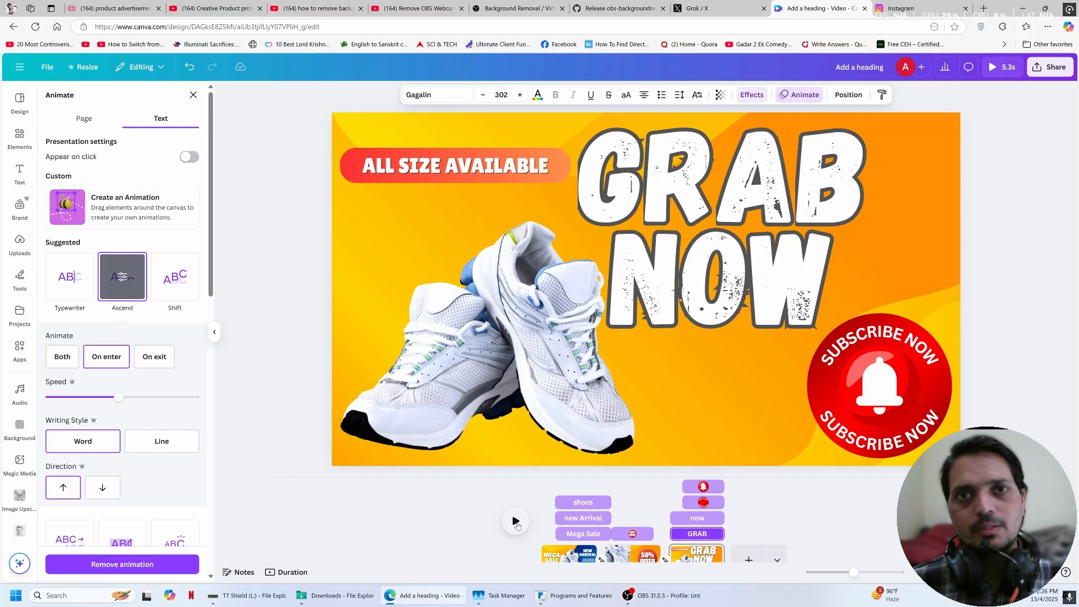
pyautogui.click(515, 521)
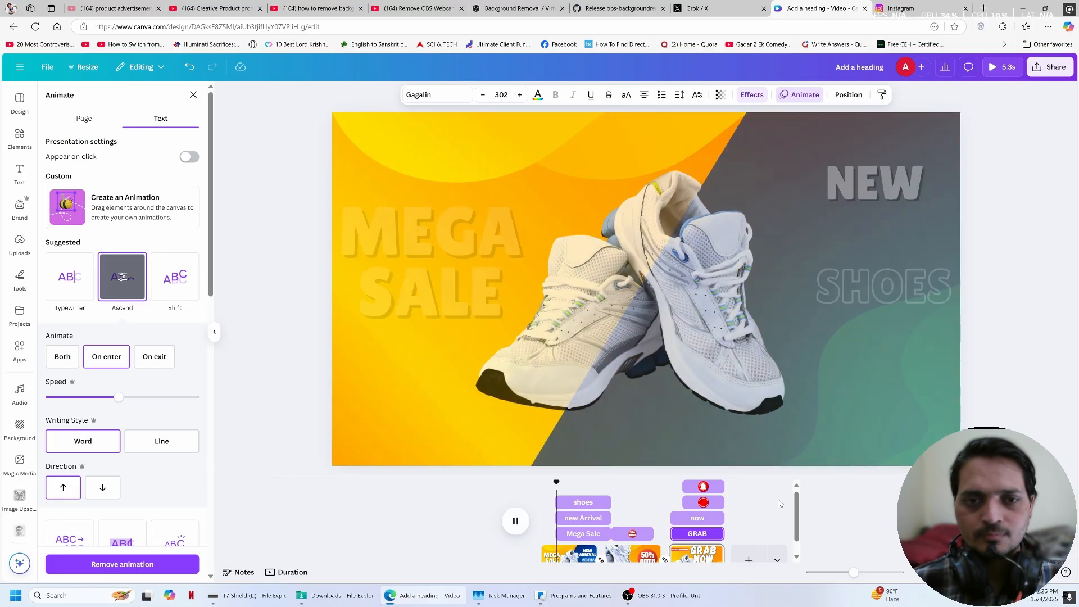
pyautogui.click(698, 488)
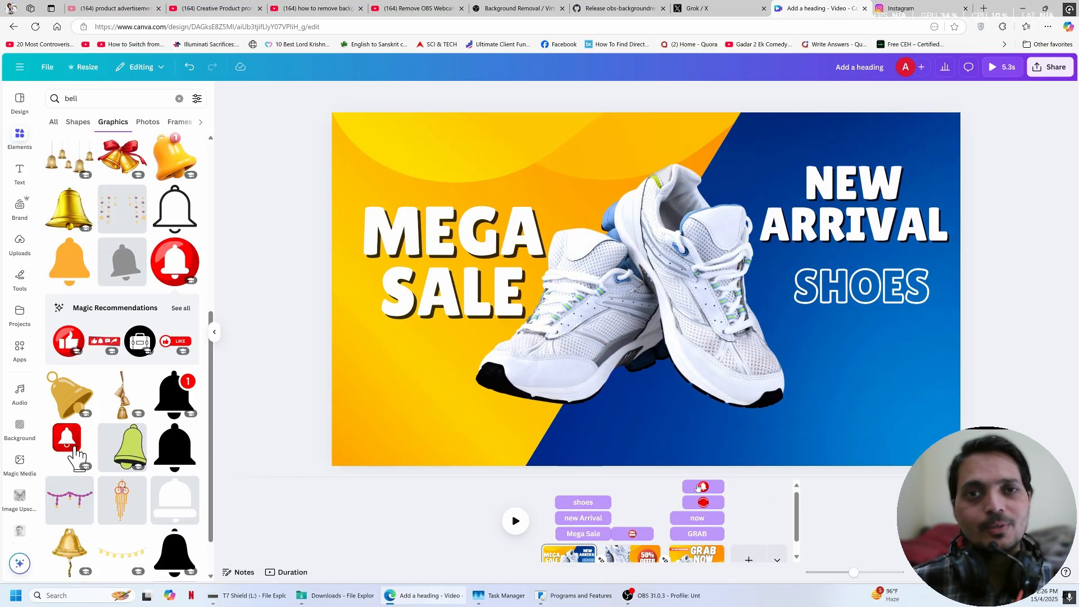
pyautogui.press('space')
pyautogui.press('space')
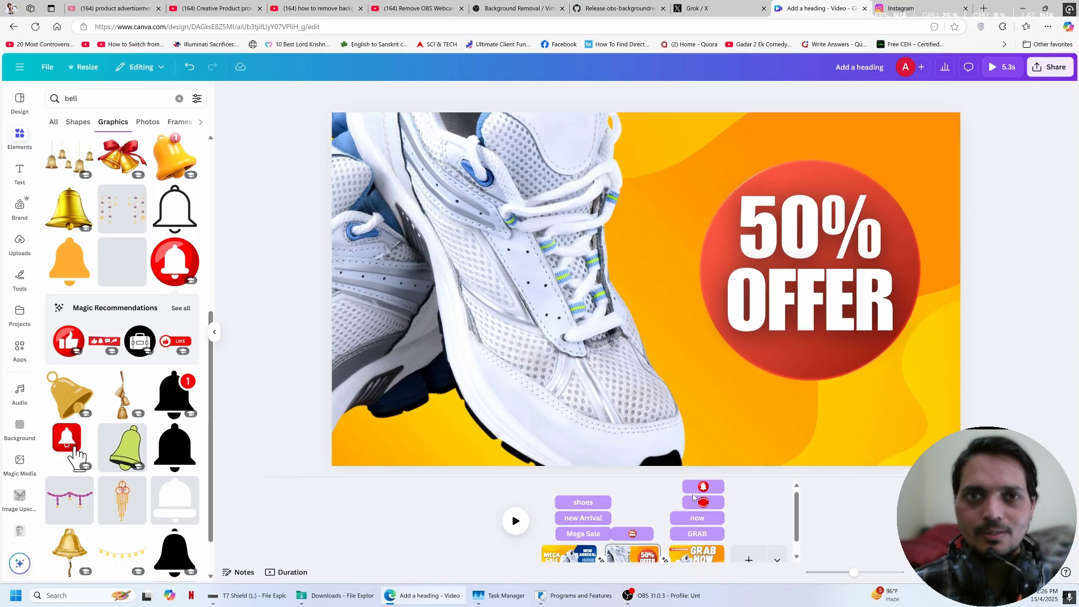
pyautogui.press('space')
pyautogui.press('space')
# Try to delay the start of the ALL SIZE AVAILABLE text and its banner on the closing page
pyautogui.click(409, 172)
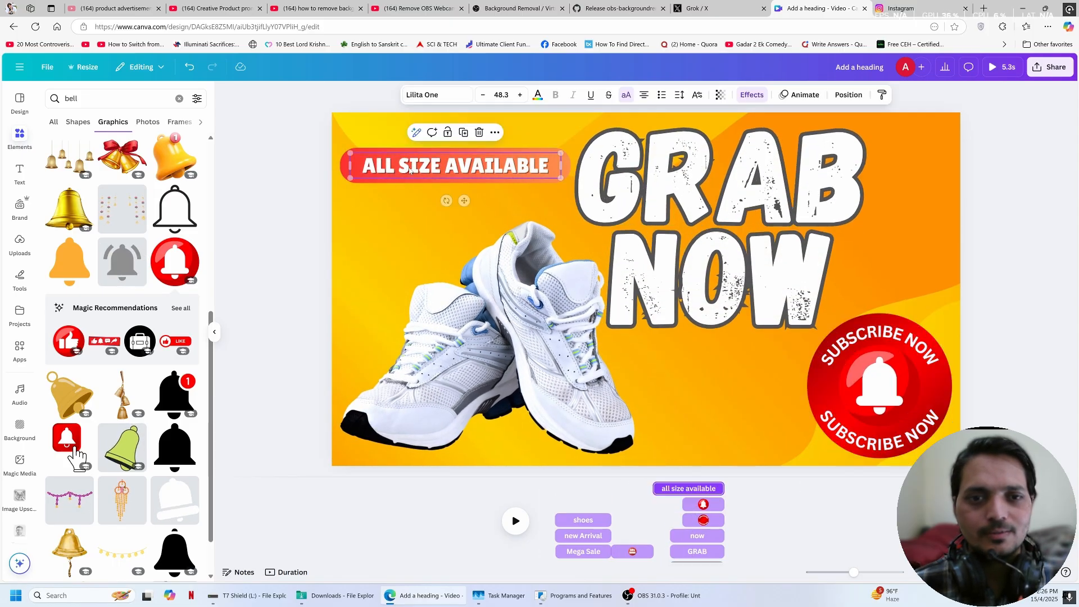
pyautogui.click(343, 164)
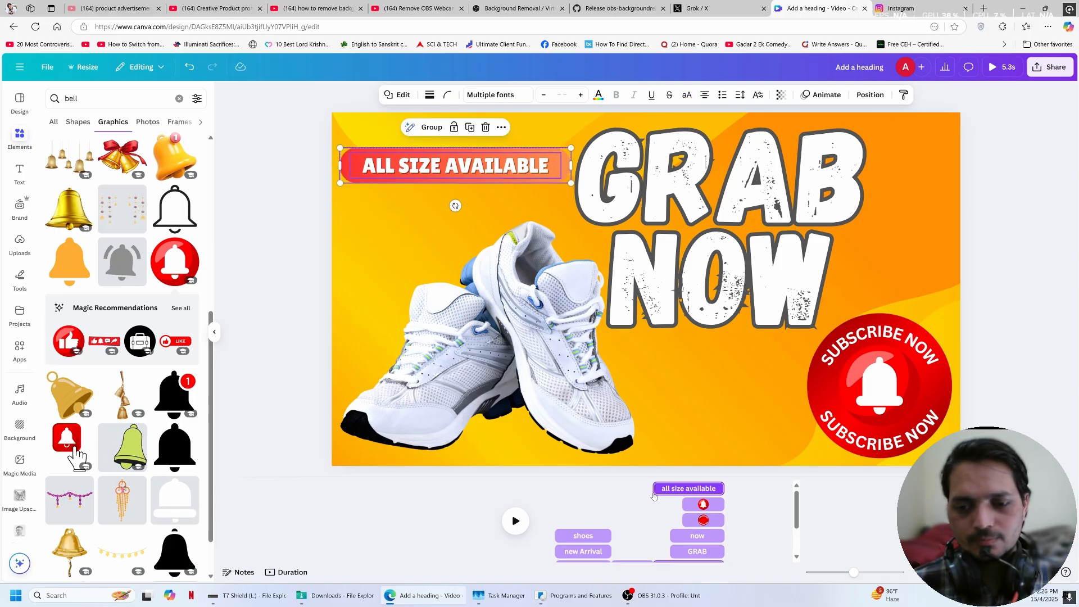
pyautogui.moveTo(657, 488); pyautogui.dragTo(674, 489)
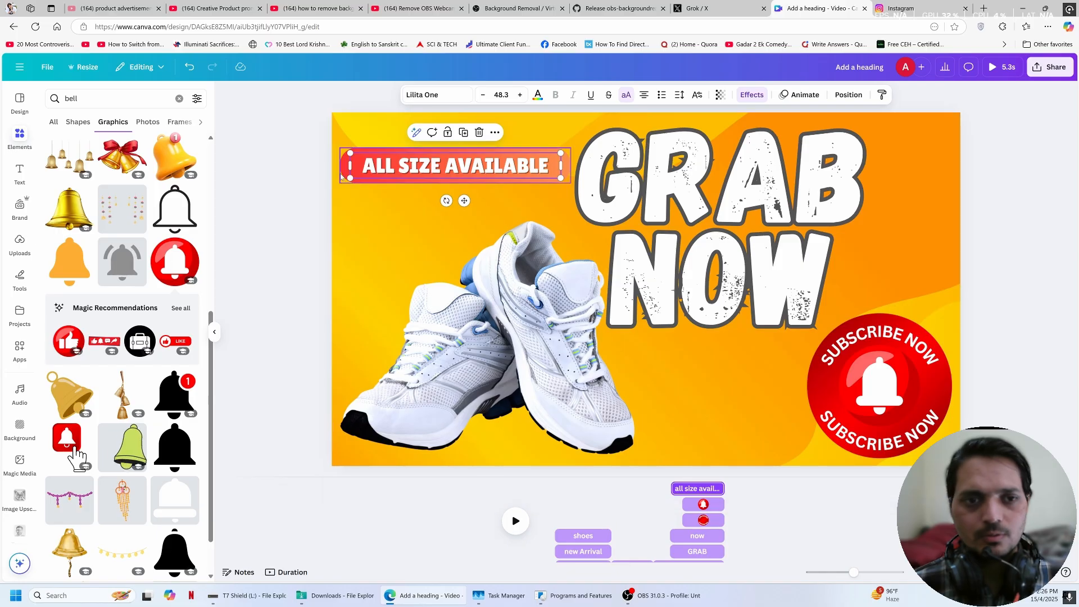
# Group the ALL SIZE AVAILABLE text with its banner and apply the Pan animation to the whole group, checking it by playback
pyautogui.click(446, 163)
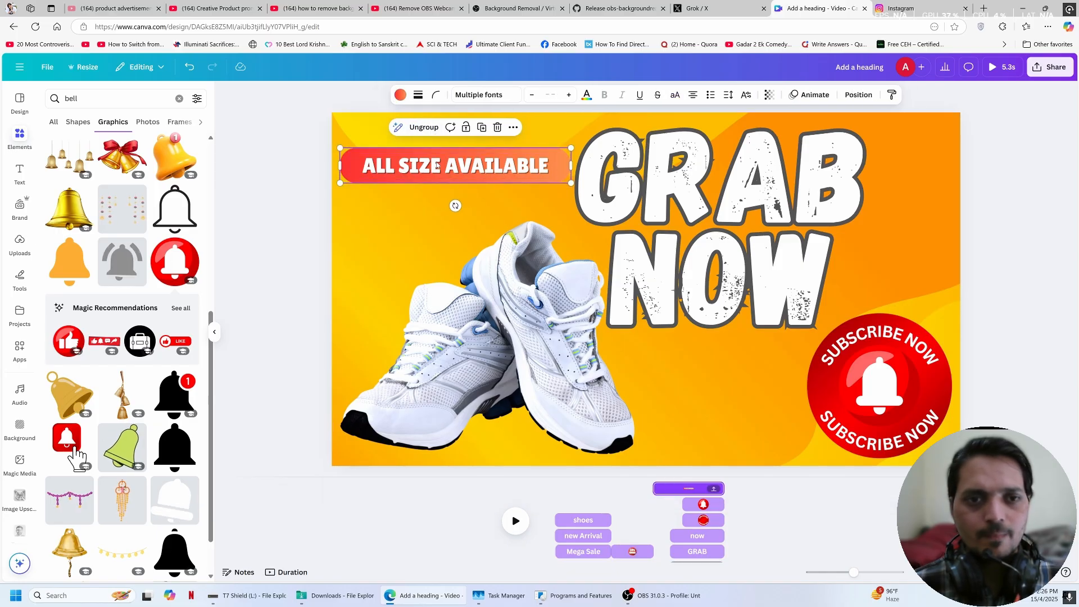
pyautogui.click(436, 132)
pyautogui.click(813, 98)
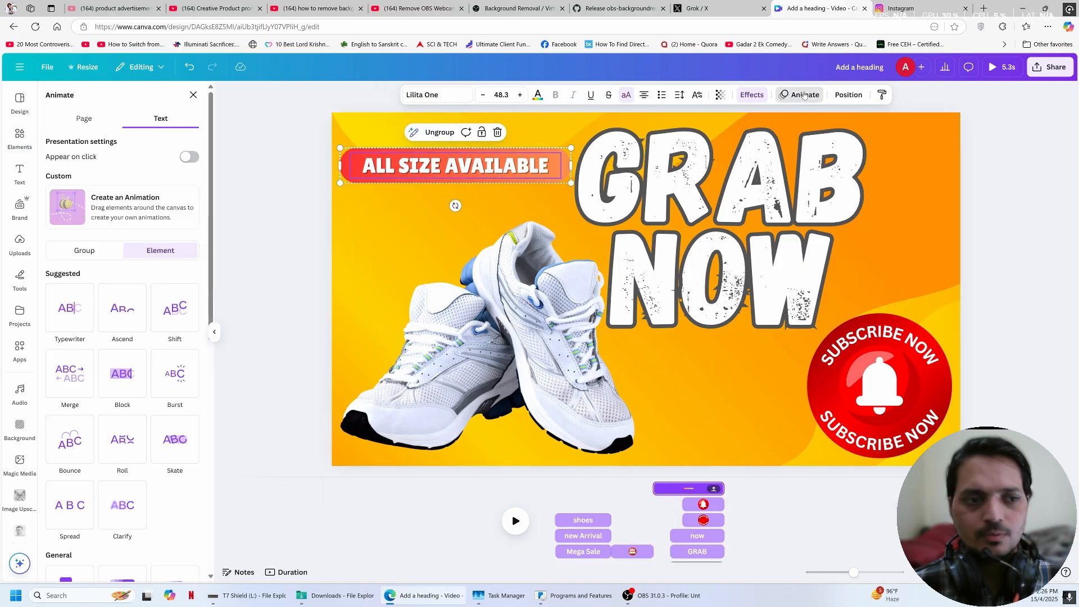
pyautogui.click(82, 251)
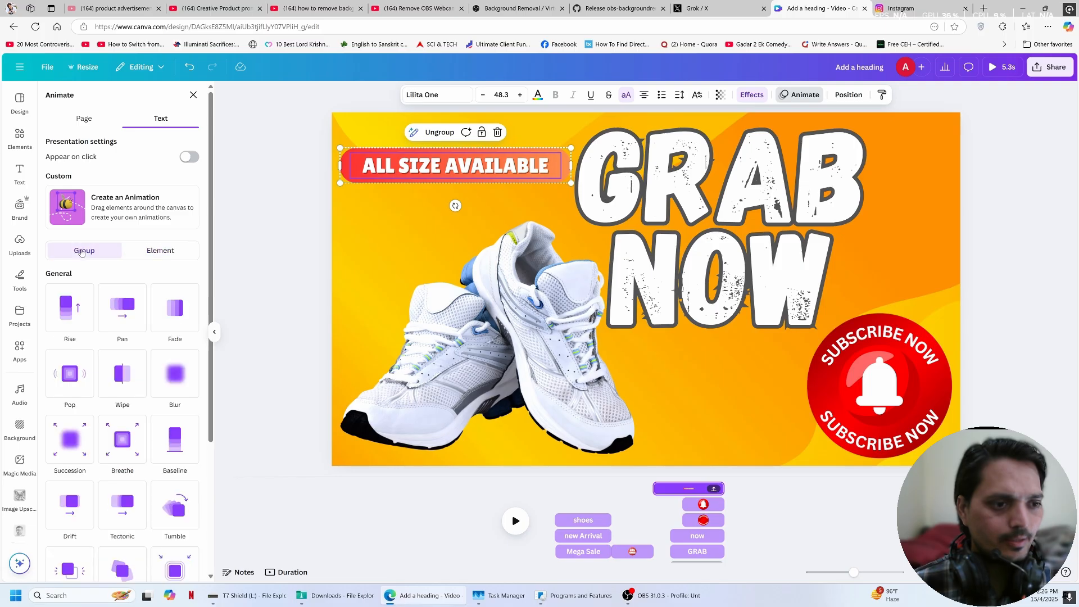
pyautogui.scroll(-3, 83, 251)
pyautogui.click(132, 167)
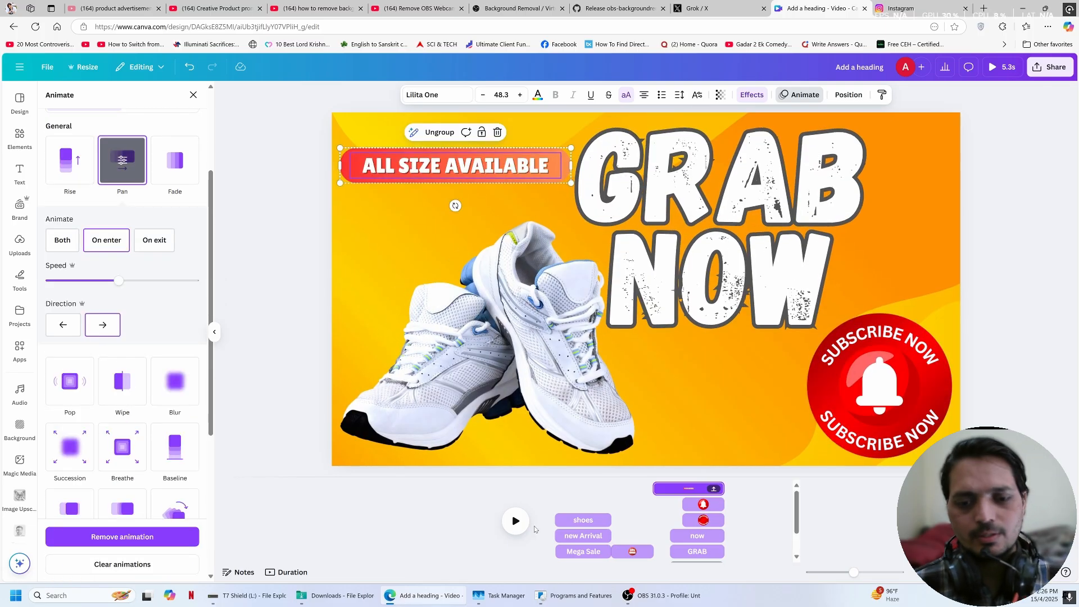
pyautogui.click(513, 528)
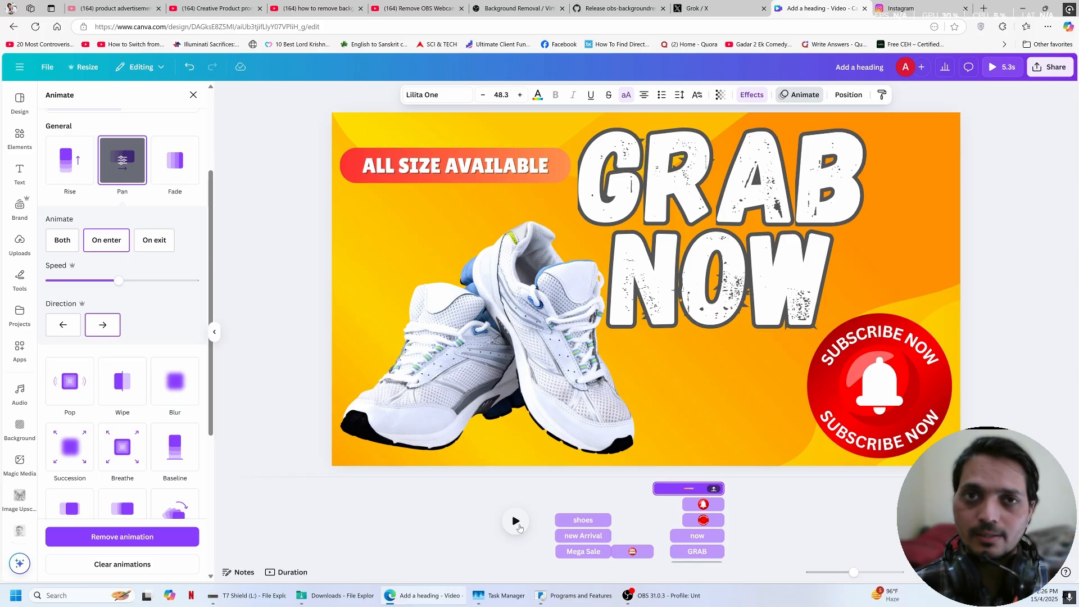
pyautogui.click(515, 523)
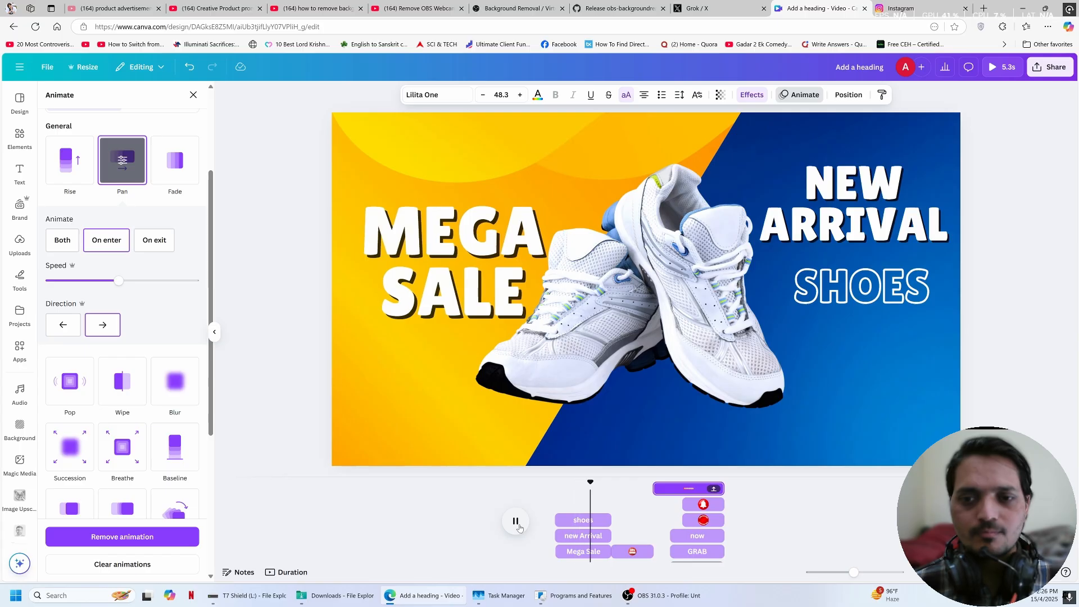